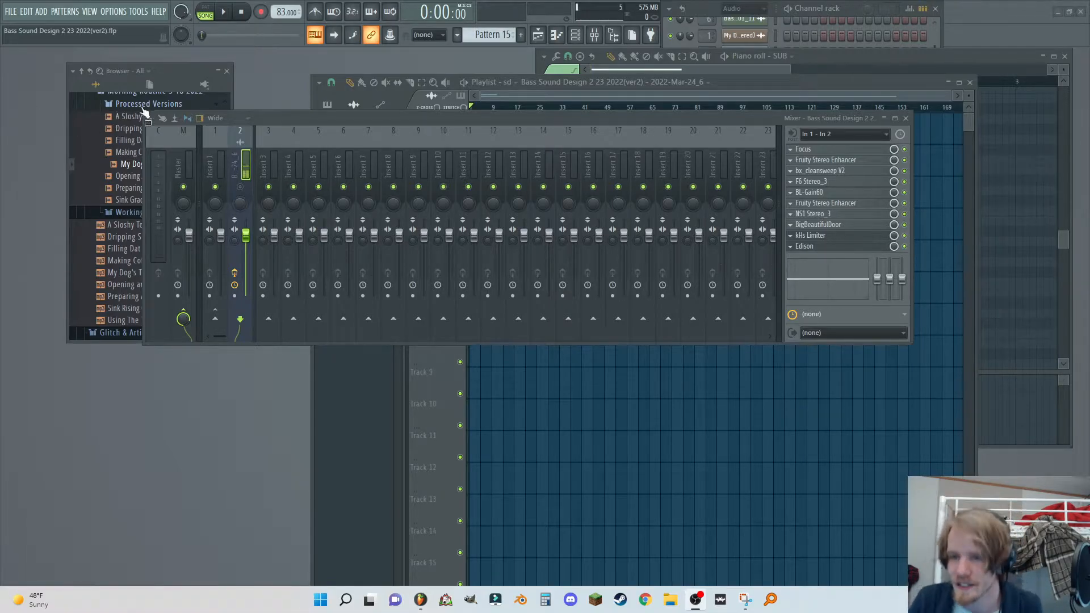
- Replace the existing Track 2 clip with the My Dog's Toy (Mastered) sample, placed at the start of the playlist
left_click(156, 74)
left_click_drag(136, 164, 714, 390)
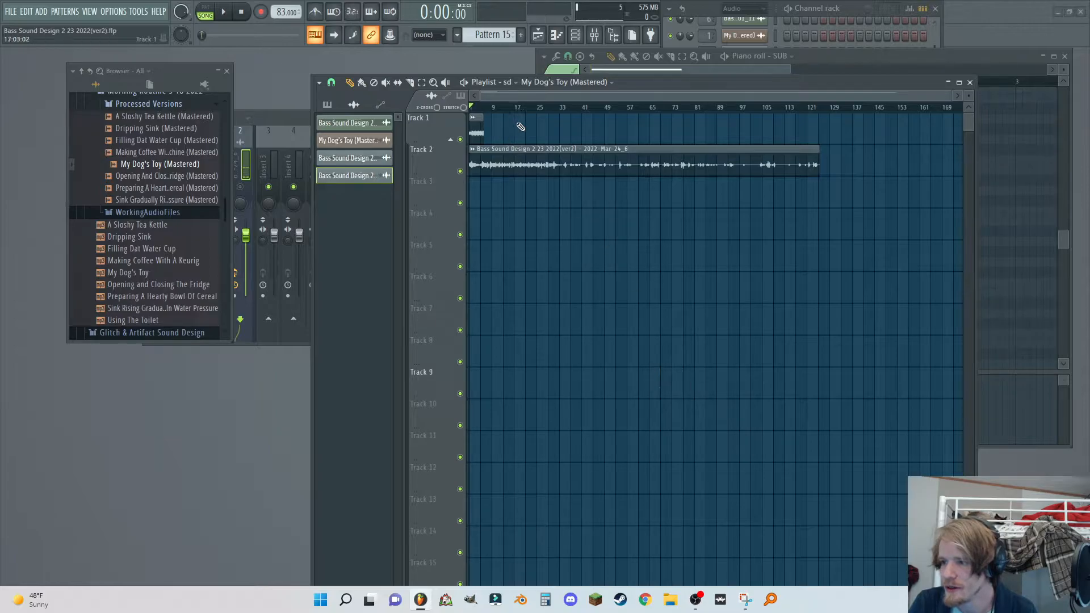
right_click(533, 161)
left_click_drag(661, 387, 872, 375)
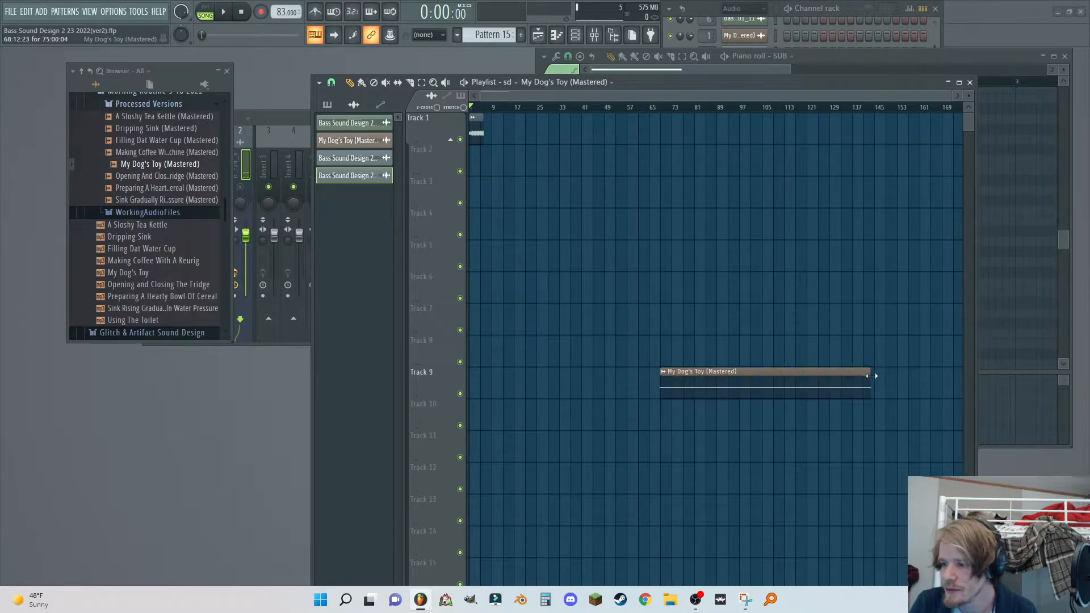
left_click_drag(779, 371, 595, 149)
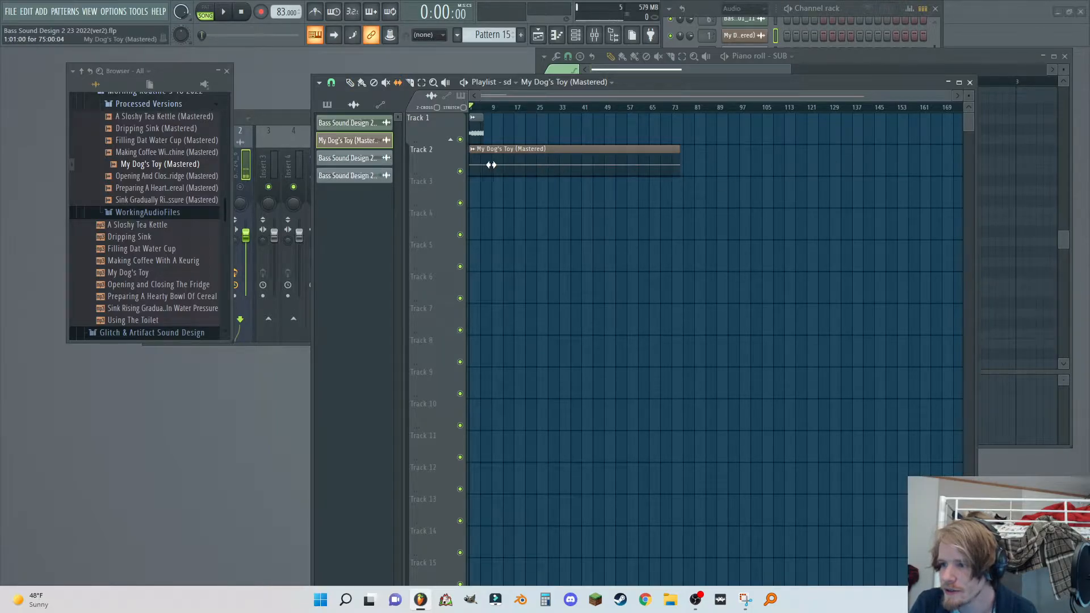
- Shorten the My Dog's Toy sample's length and trim its Track 2 clip to about four bars
left_click(689, 167)
right_click(741, 155)
double_click(572, 159)
mouse_move(722, 267)
left_mouse_down()
mouse_move(722, 250)
mouse_move(736, 265)
left_mouse_up()
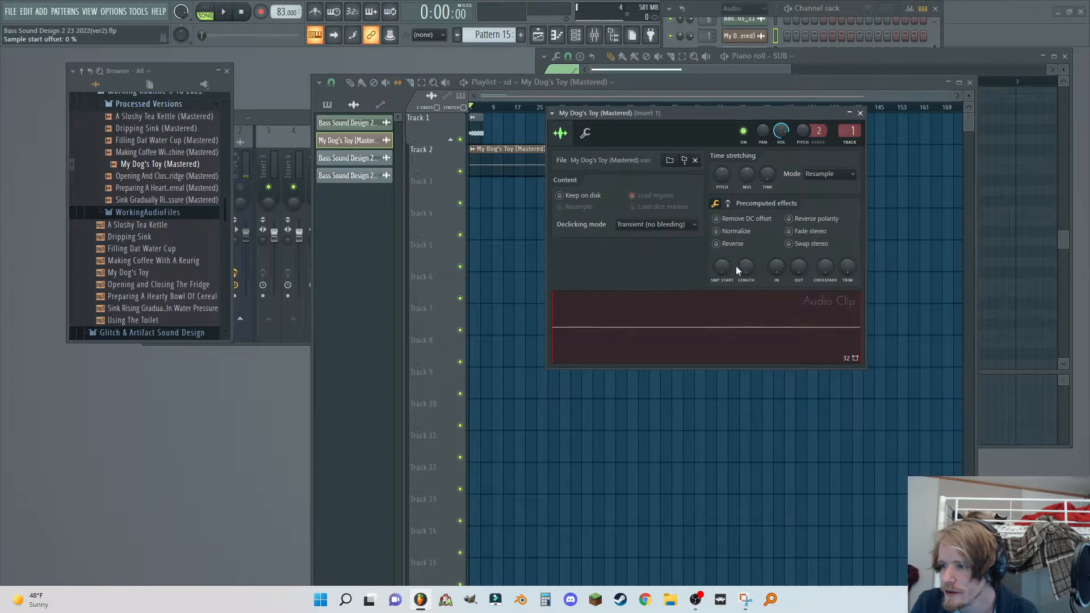
left_click(860, 113)
left_click_drag(677, 152, 478, 150)
left_click_drag(946, 95, 546, 96)
- Compare the clips by soloing and playing Track 2 and Track 1 in turn, and return the solo to Track 2
right_click(459, 171)
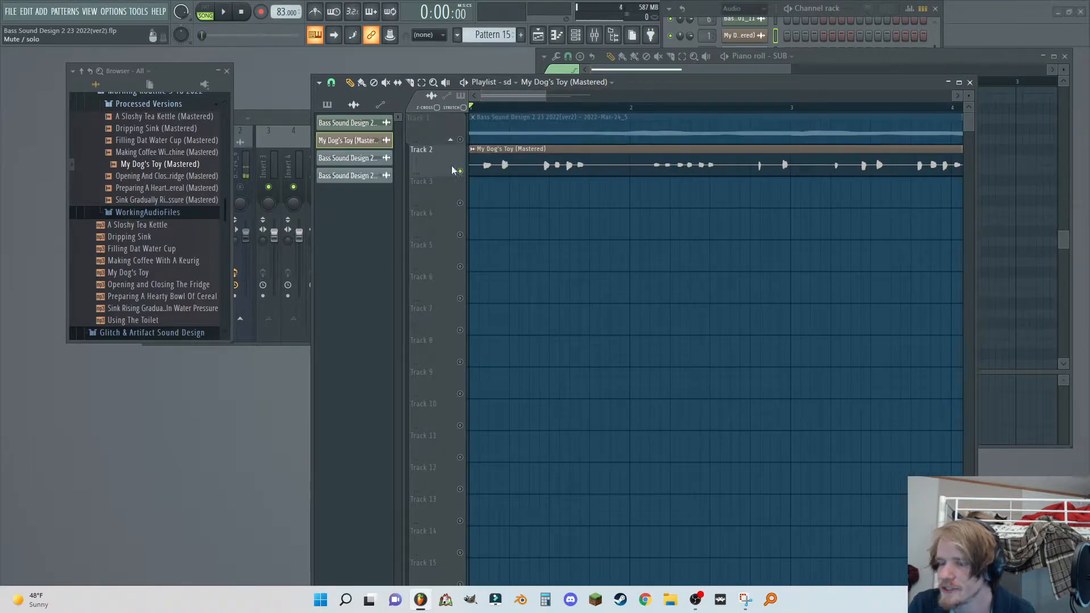
left_click(230, 13)
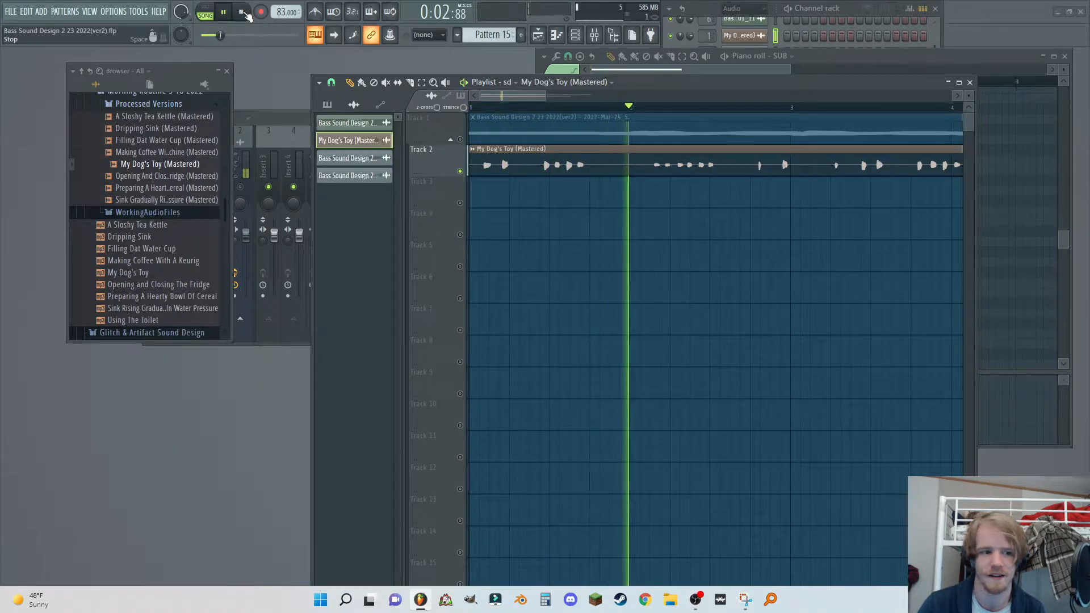
left_click(243, 12)
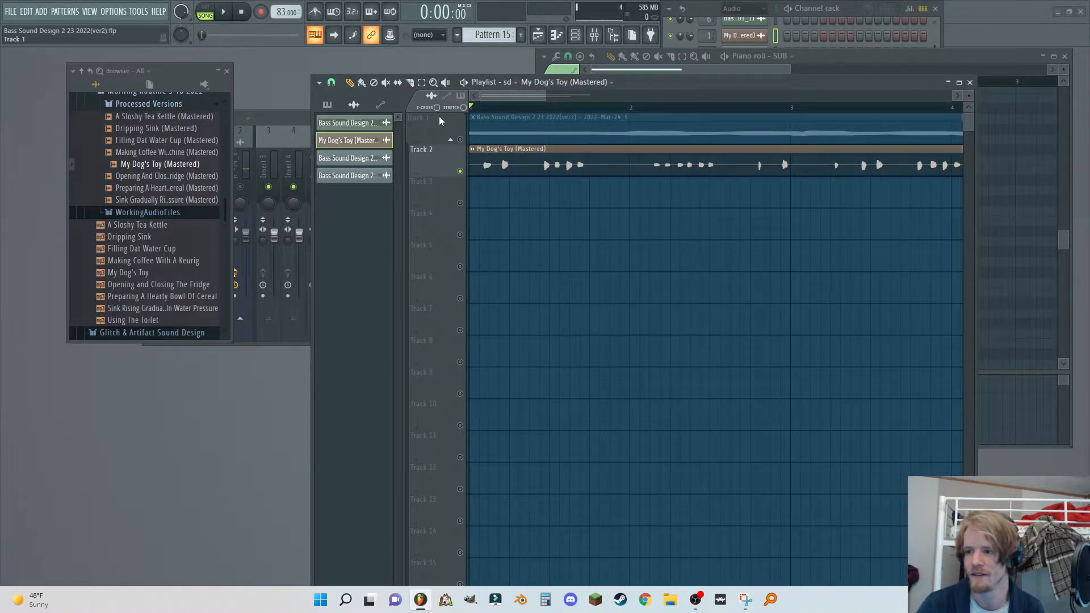
right_click(460, 140)
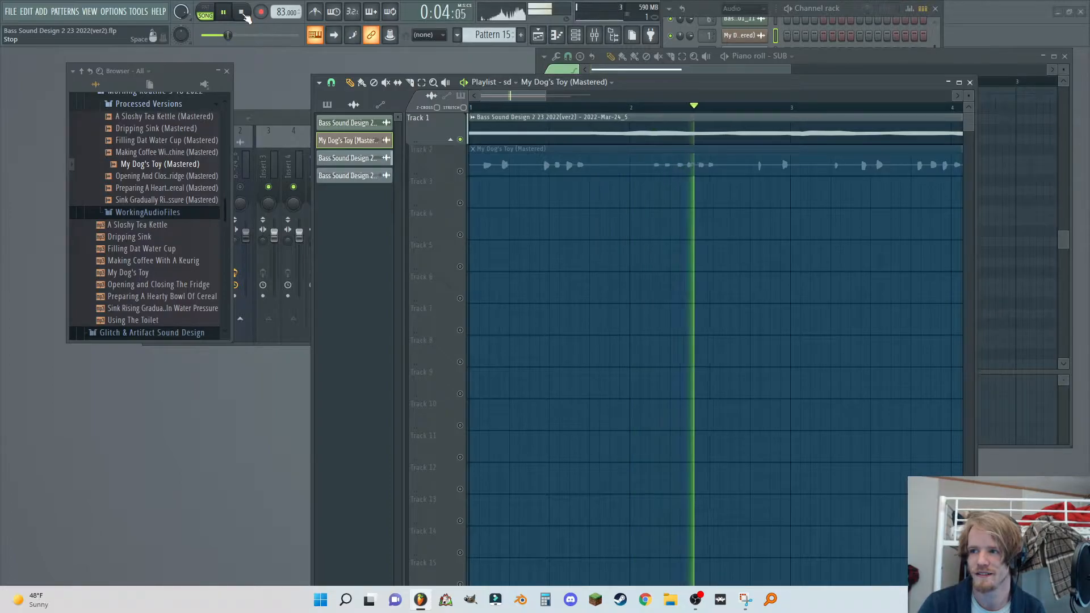
left_click(242, 12)
right_click(460, 171)
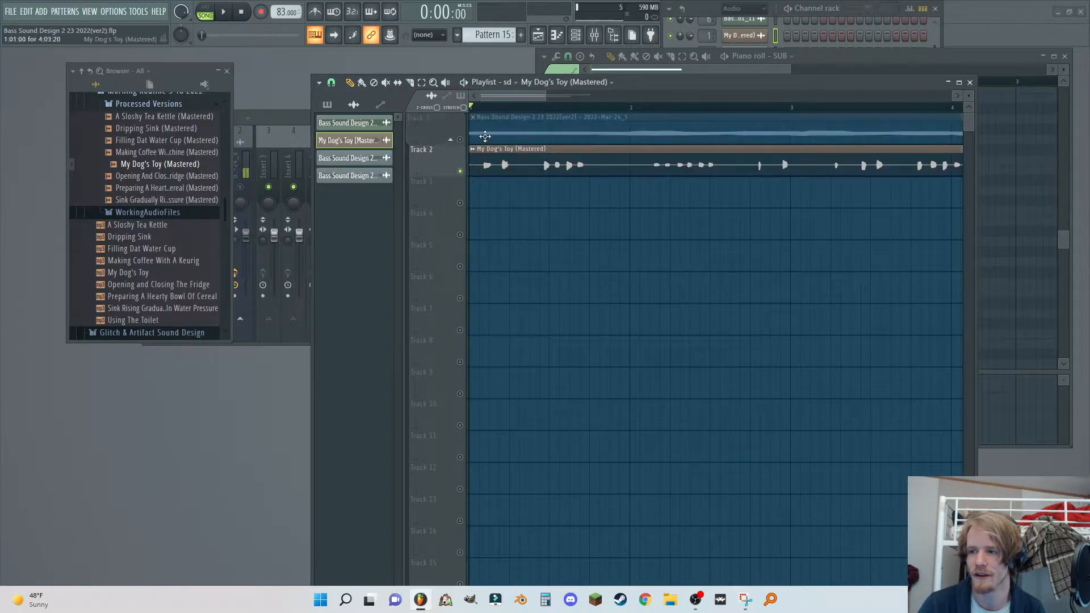
- During playback, offset the My Dog's Toy sample's start and cut its length to isolate a tiny slice of the waveform
left_click_drag(547, 93, 764, 95)
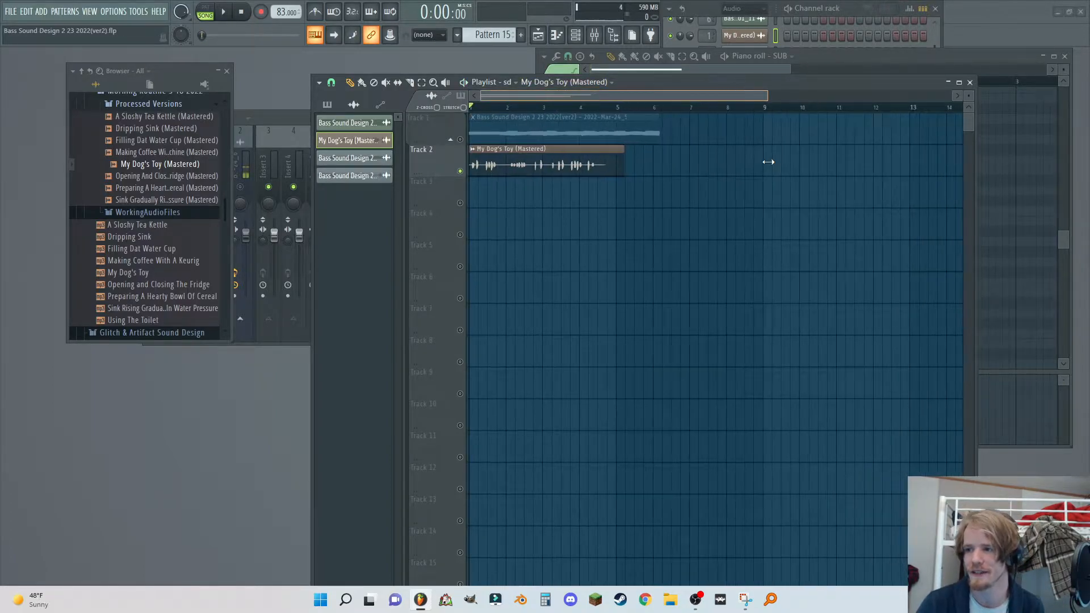
double_click(539, 164)
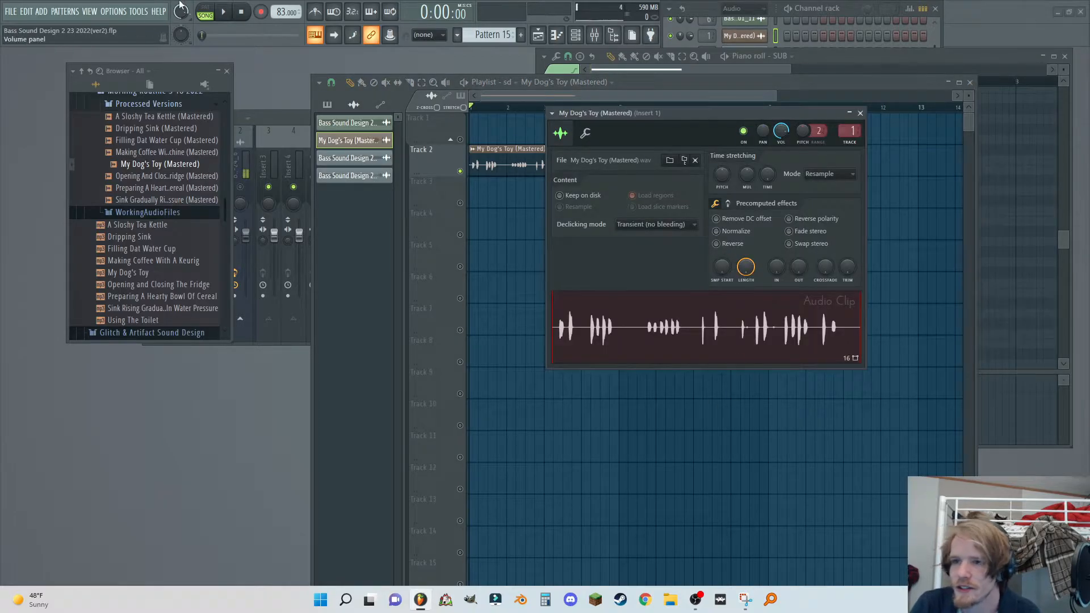
left_click(224, 12)
left_click_drag(721, 266, 722, 189)
left_click_drag(746, 267, 746, 303)
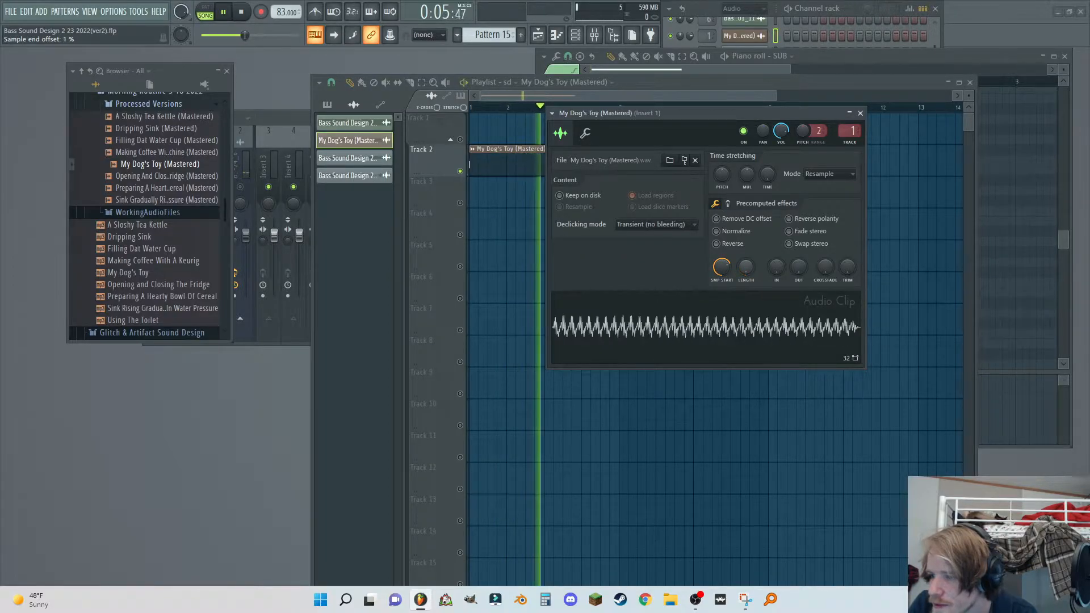
key("Escape")
- Trim the Track 2 clip to the tiny slice so it loops rapidly, and set its sample start offset to 62%
left_click_drag(629, 158, 471, 217)
left_click_drag(850, 96, 486, 125)
left_click_drag(551, 164, 485, 180)
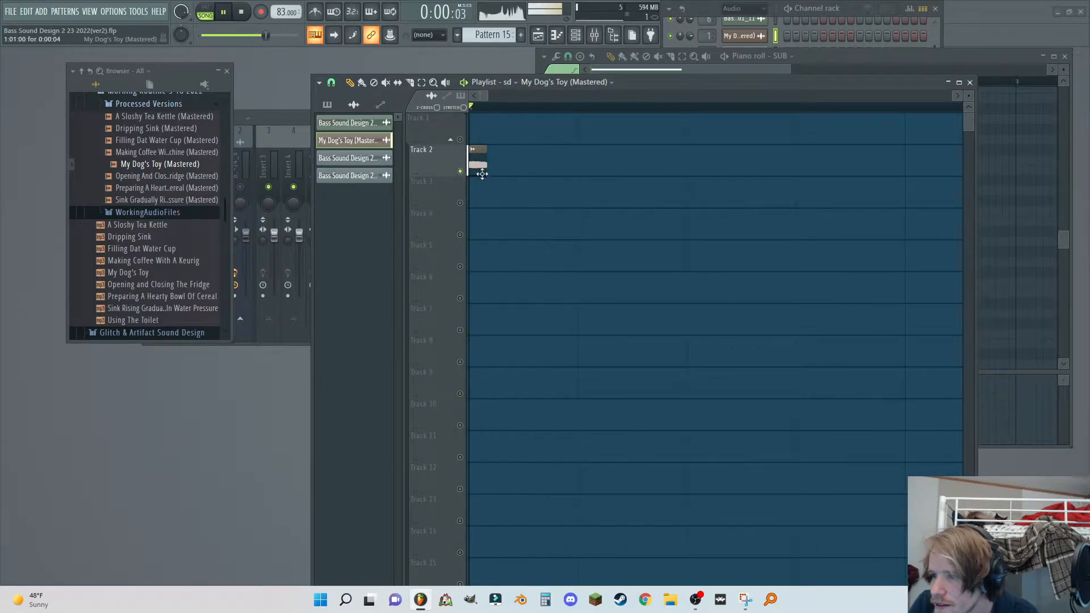
double_click(482, 167)
mouse_move(722, 267)
left_mouse_down()
mouse_move(722, 244)
mouse_move(722, 267)
left_mouse_up()
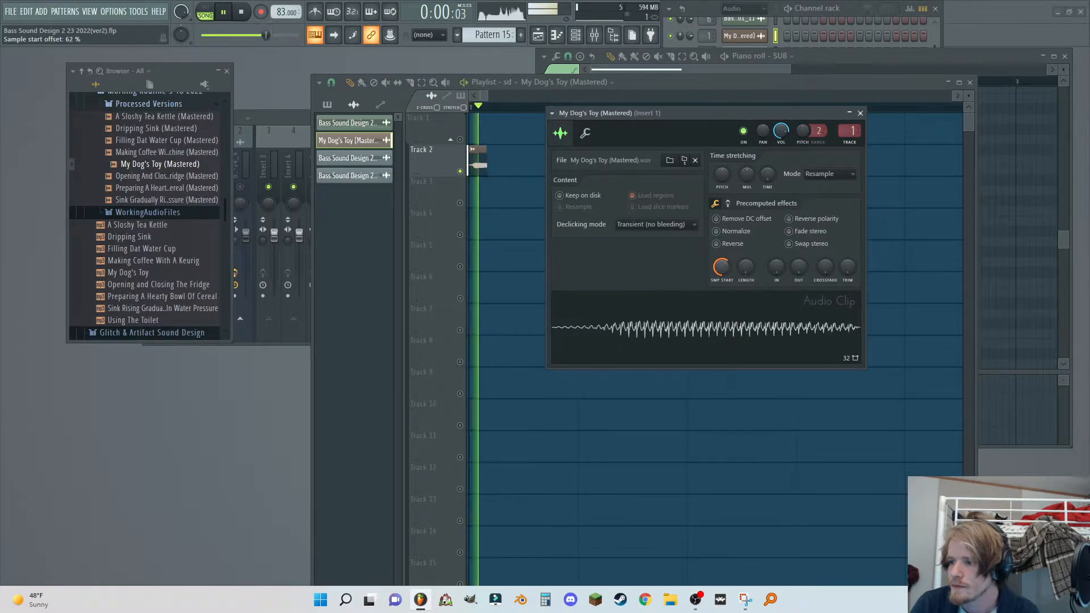
- Load Edison on mixer Insert 1 and set its recording duration to EVER
left_click(594, 38)
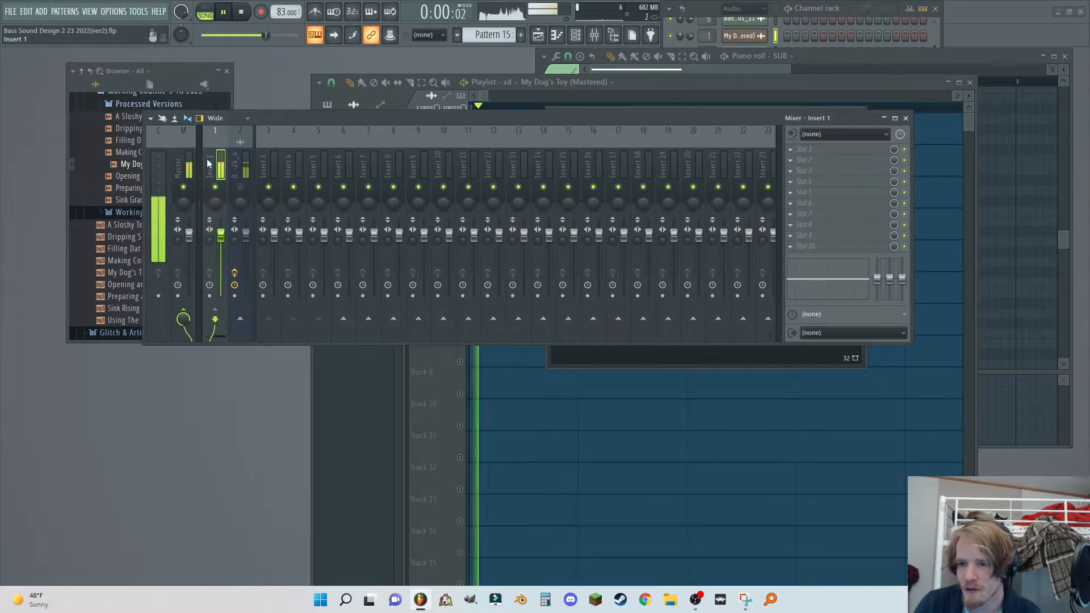
left_click(855, 193)
mouse_move(635, 576)
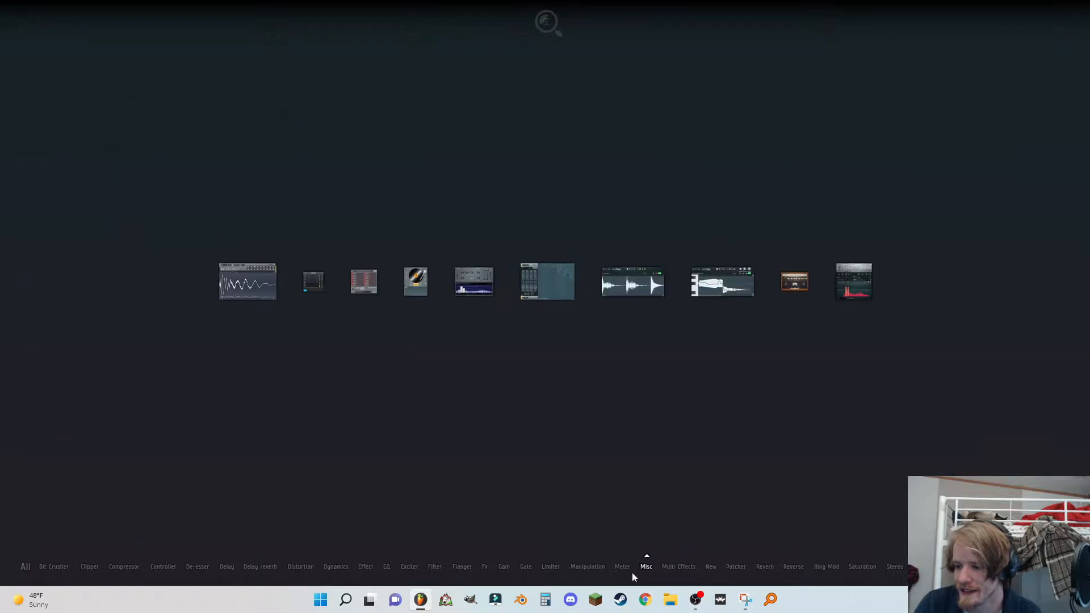
left_click(249, 290)
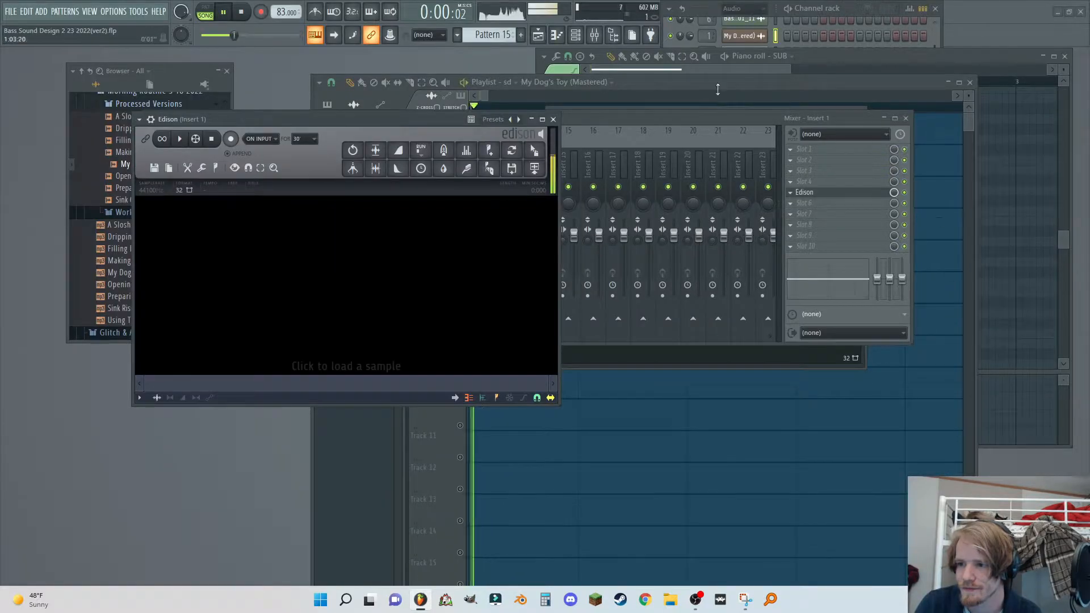
left_click(304, 140)
left_click(312, 156)
- Record a few seconds of the looping slice in Edison and place the recording at the start of playlist Track 1
left_click(231, 141)
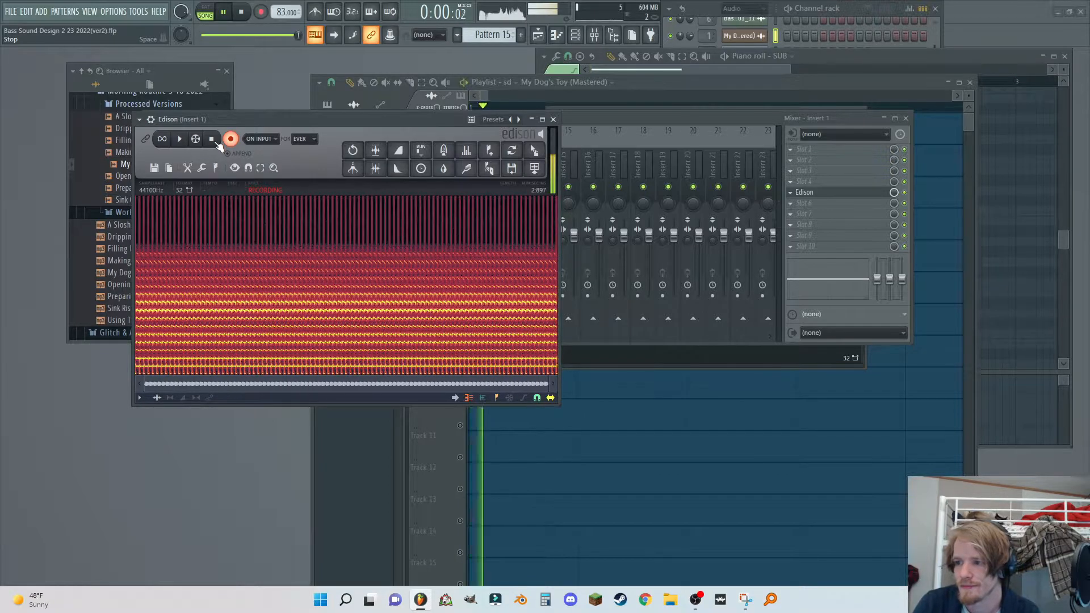
left_click(213, 140)
left_click(536, 175)
left_click_drag(487, 96, 467, 117)
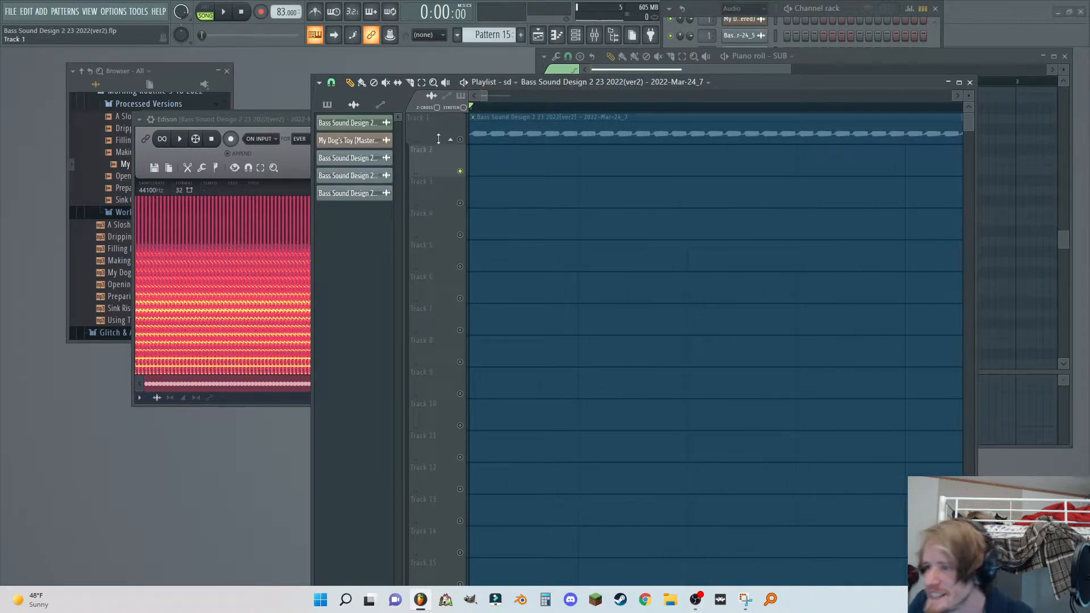
left_click_drag(969, 96, 968, 81)
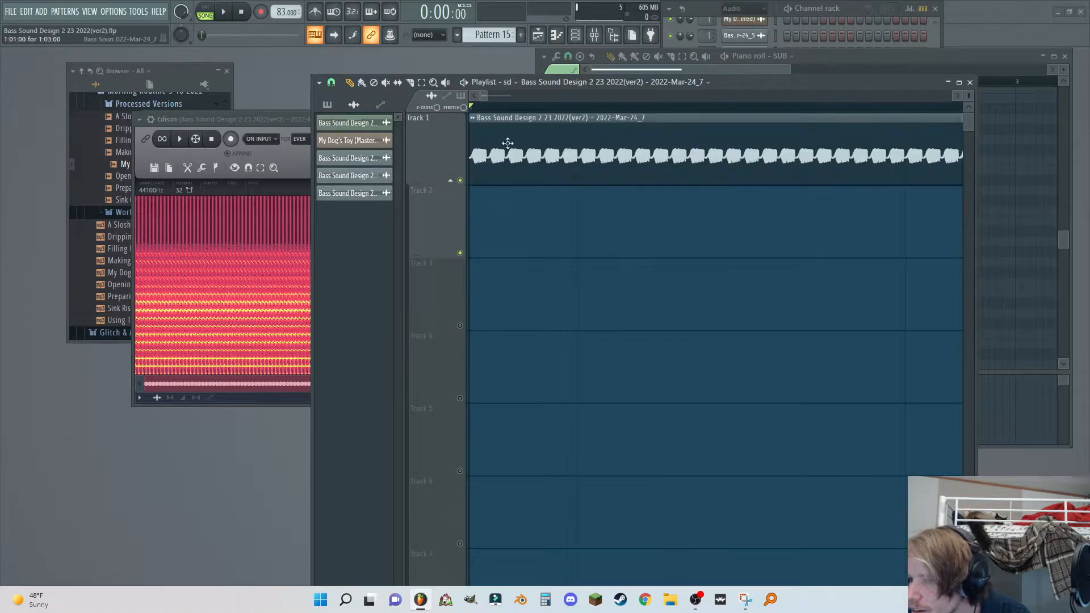
left_click_drag(485, 94, 599, 96)
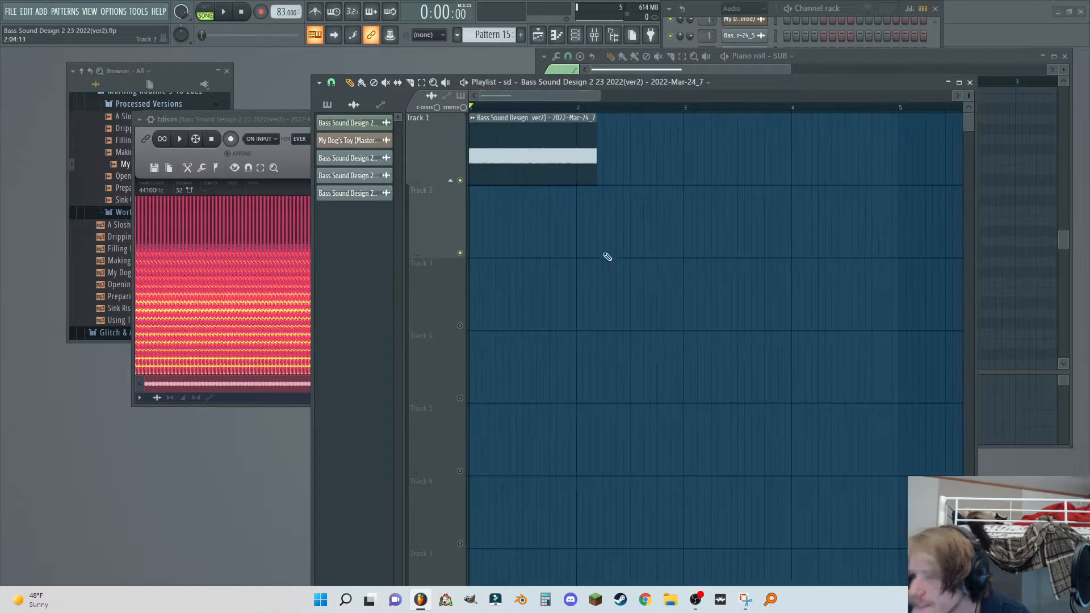
- Play the recording and add GClip to its mixer track with 2x oversampling on, softness 100% and clip 25%
left_click(226, 11)
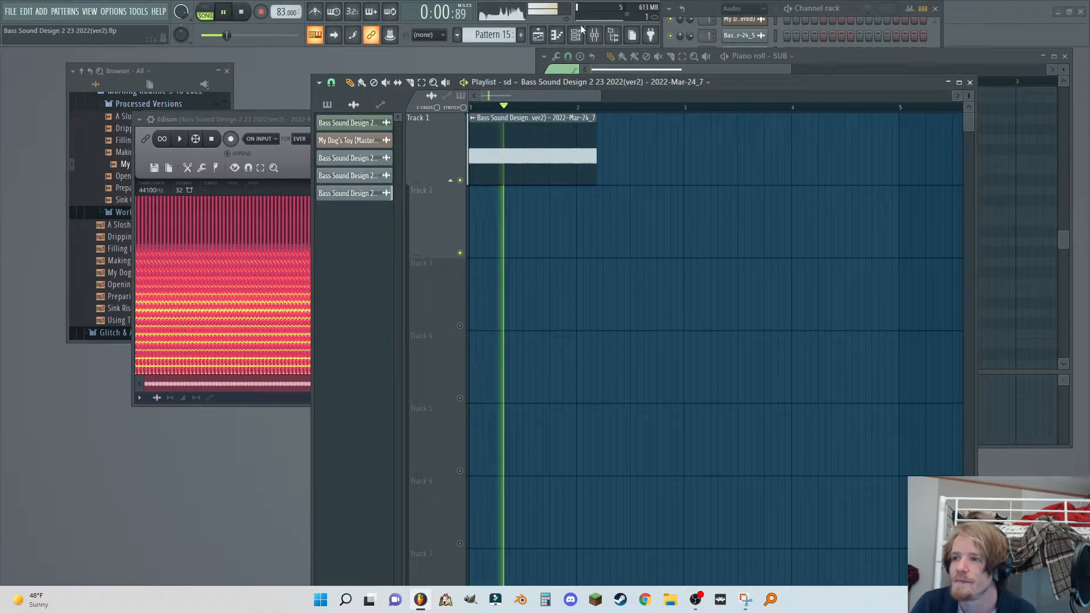
key("F9")
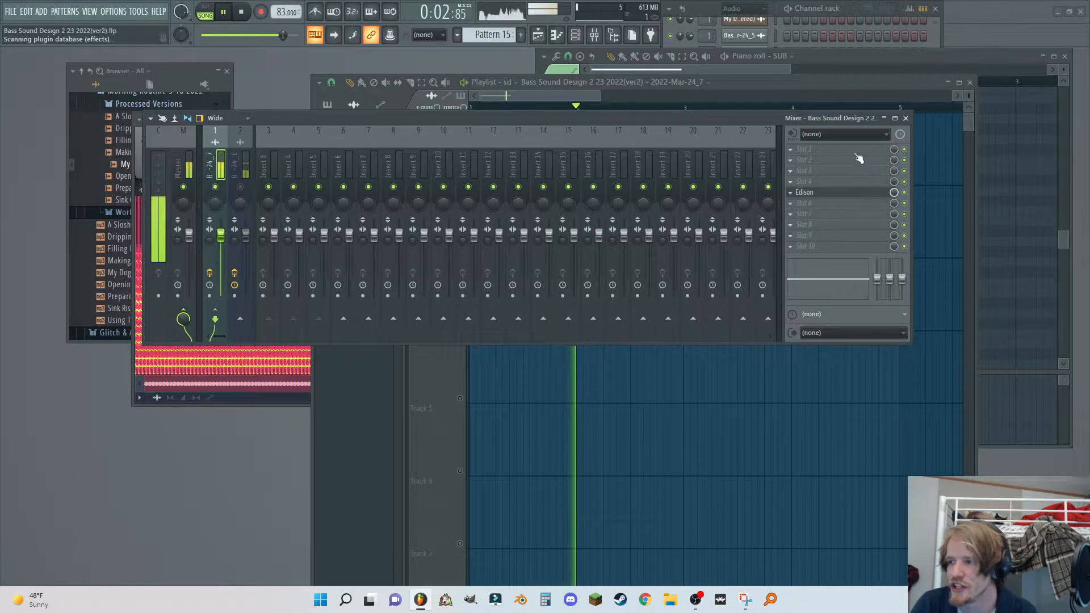
key("F8")
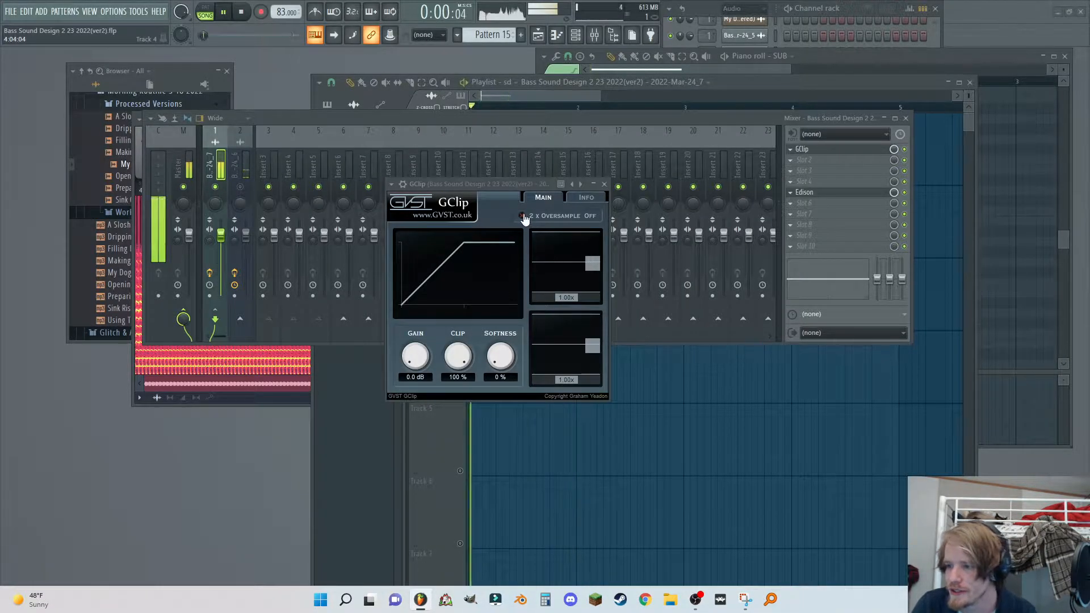
left_click(523, 217)
left_click_drag(504, 363, 502, 306)
left_click_drag(458, 358, 448, 399)
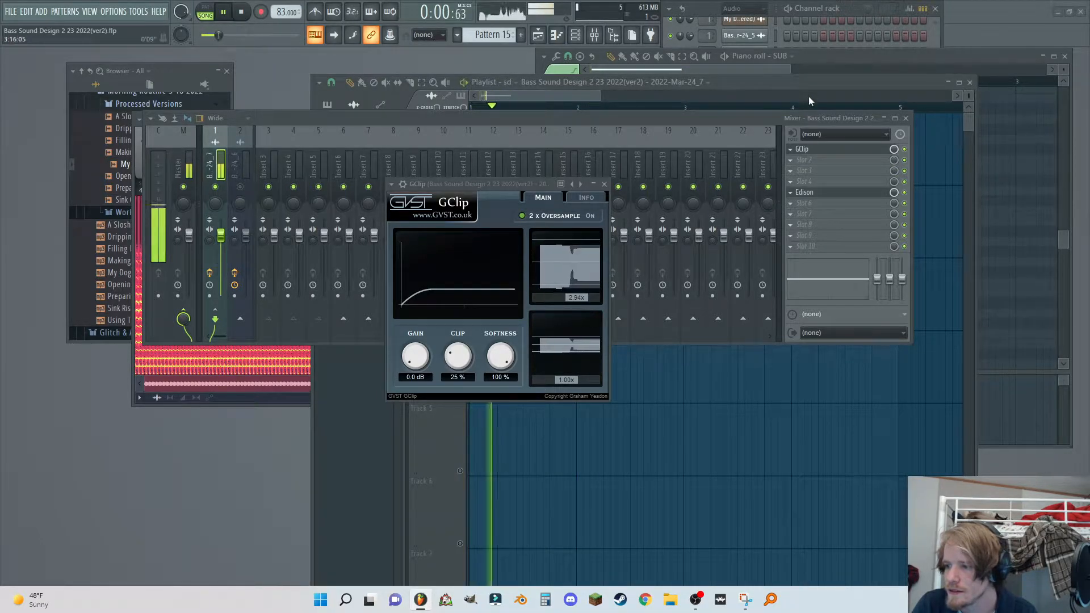
- Add Decapitator after GClip with style E, drive 1.8 and tone -3.1 dB
left_click(815, 163)
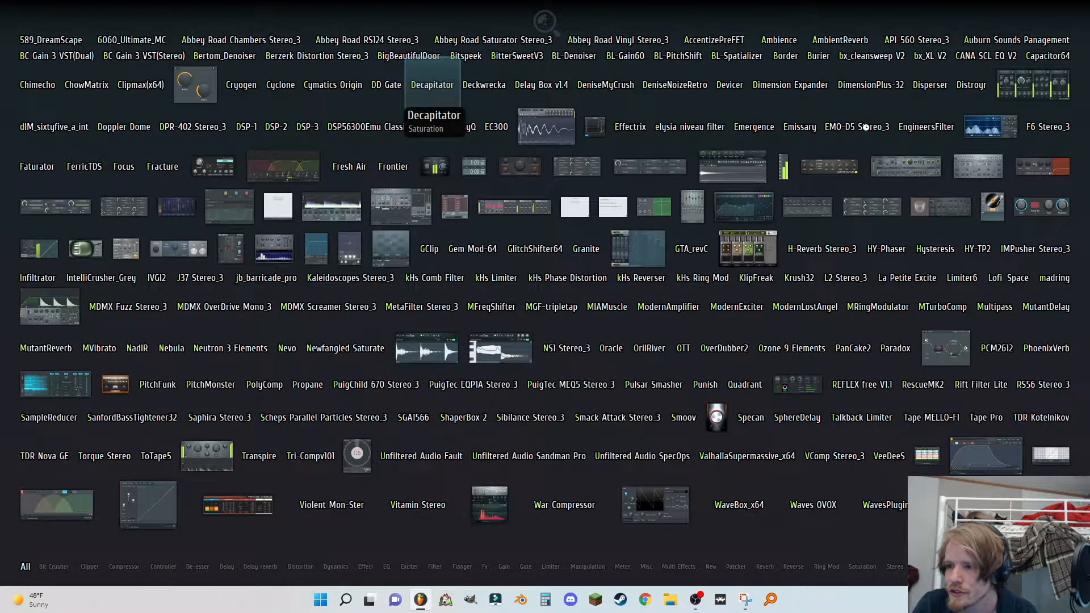
left_click(432, 90)
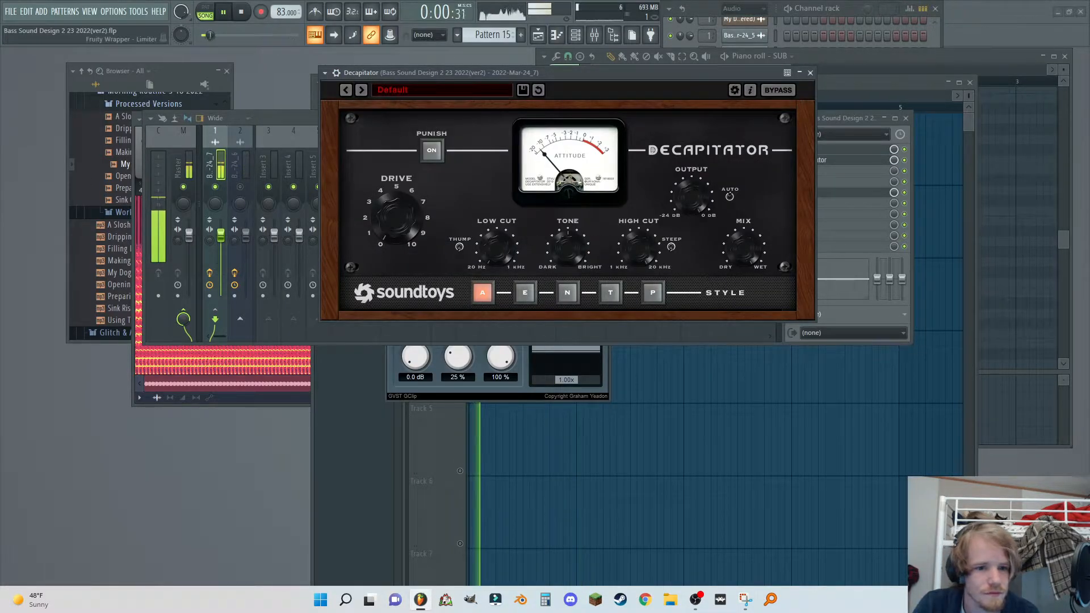
left_click_drag(393, 235, 389, 213)
left_click(525, 293)
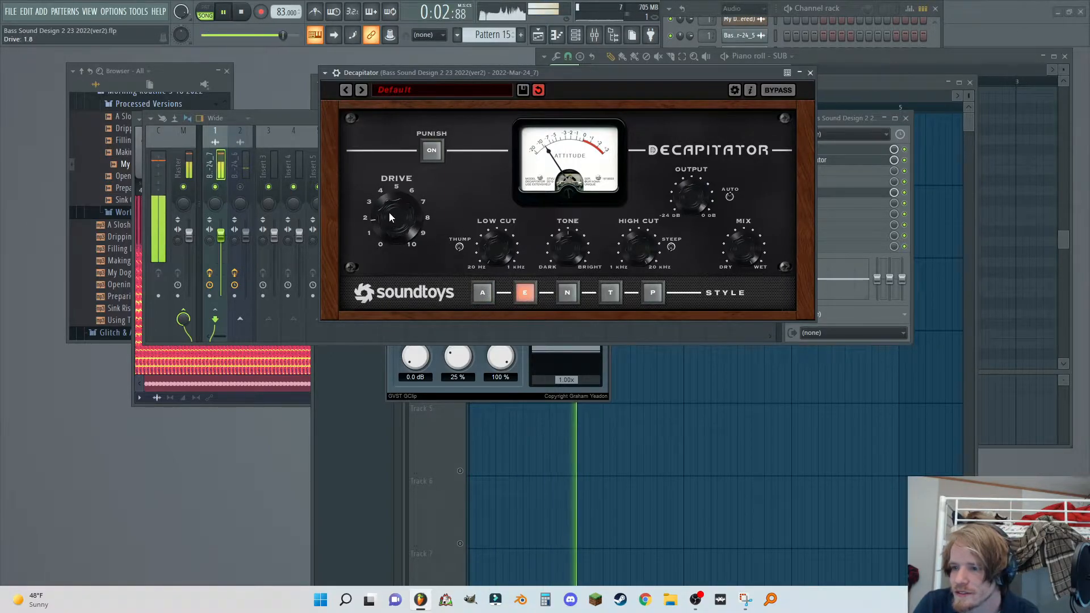
left_click_drag(578, 252, 585, 269)
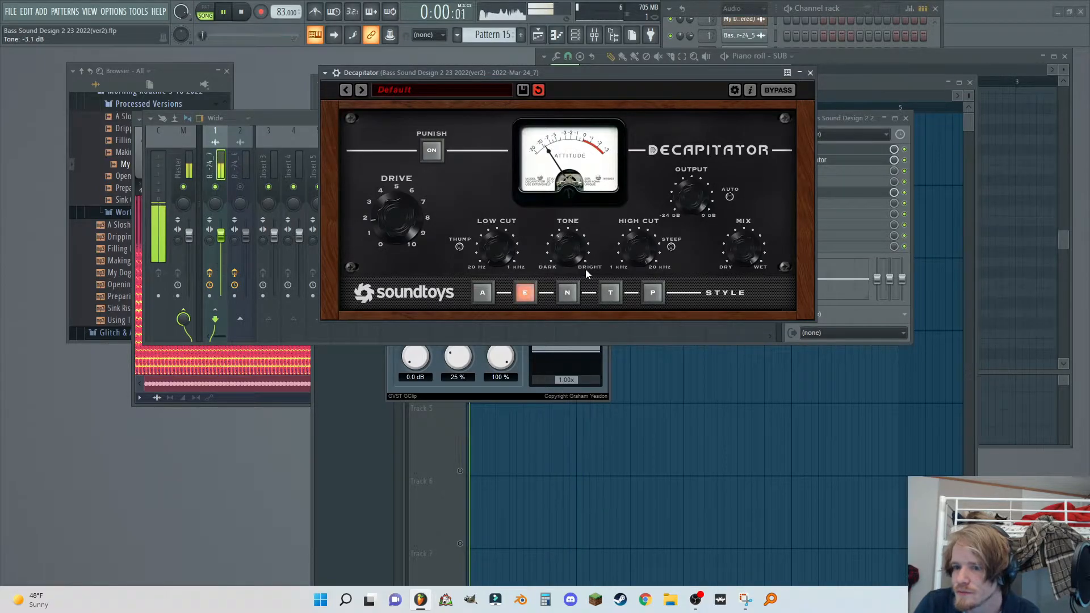
left_click(810, 73)
- Move Edison directly below Decapitator in the effect chain and clear its recorded audio
left_click_drag(820, 194, 819, 174)
left_click(819, 173)
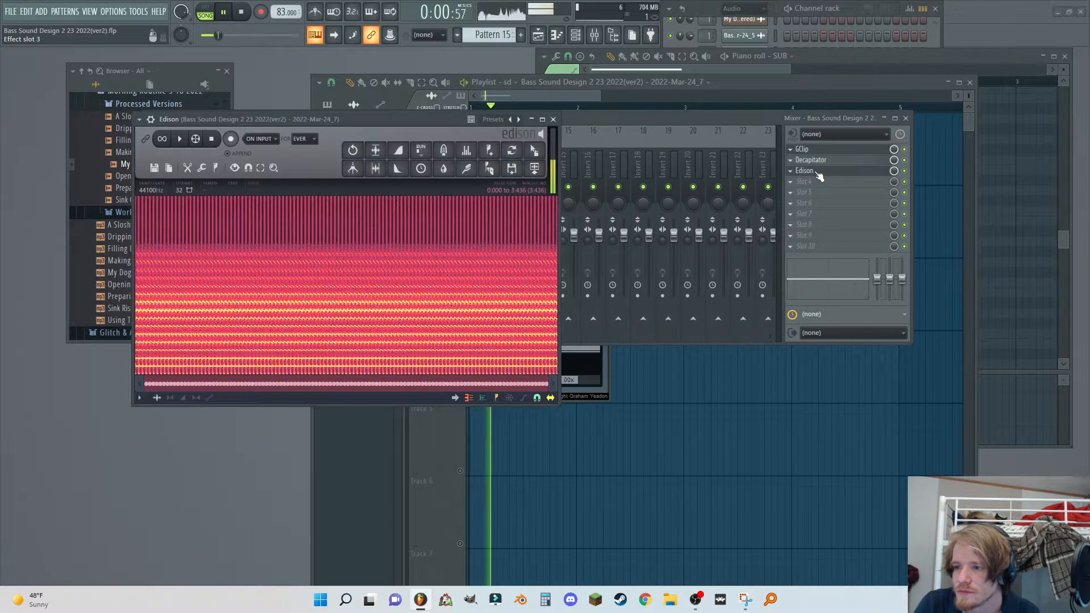
key("Delete")
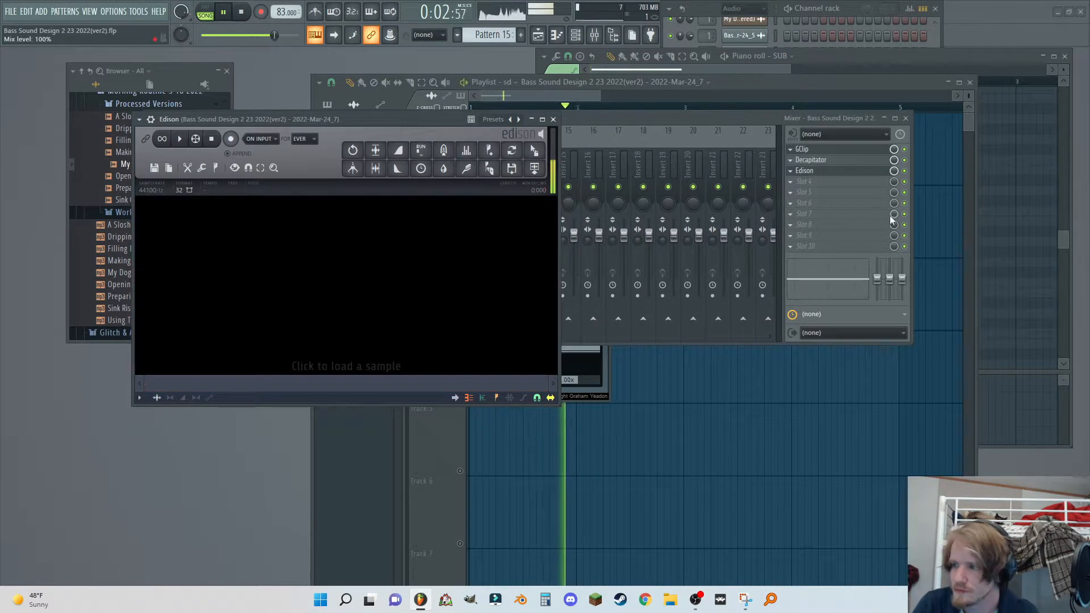
- Insert F6 Stereo_3 between Decapitator and Edison, and set band 5 to an 18 dB cut at 7900 Hz with Q 1.5
scroll(828, 174, "down", 1)
left_click(806, 172)
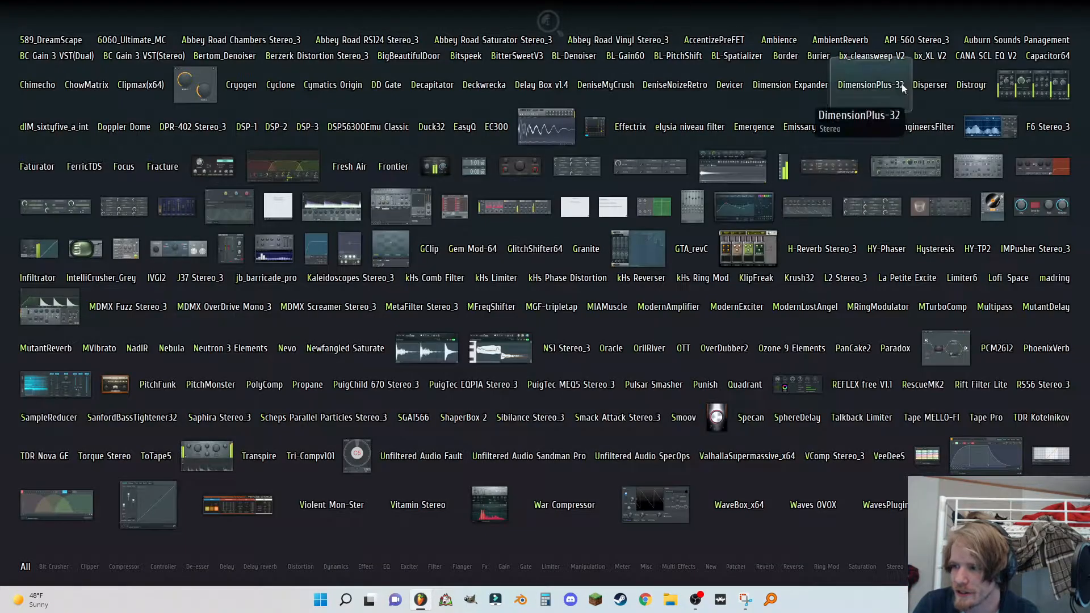
left_click(1061, 132)
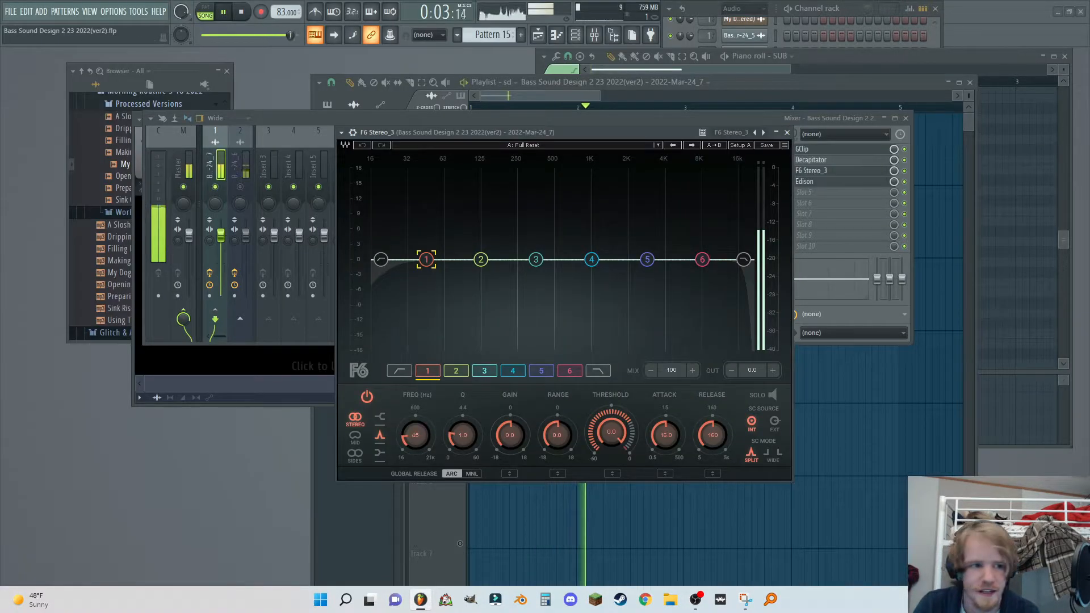
left_click_drag(475, 138, 481, 72)
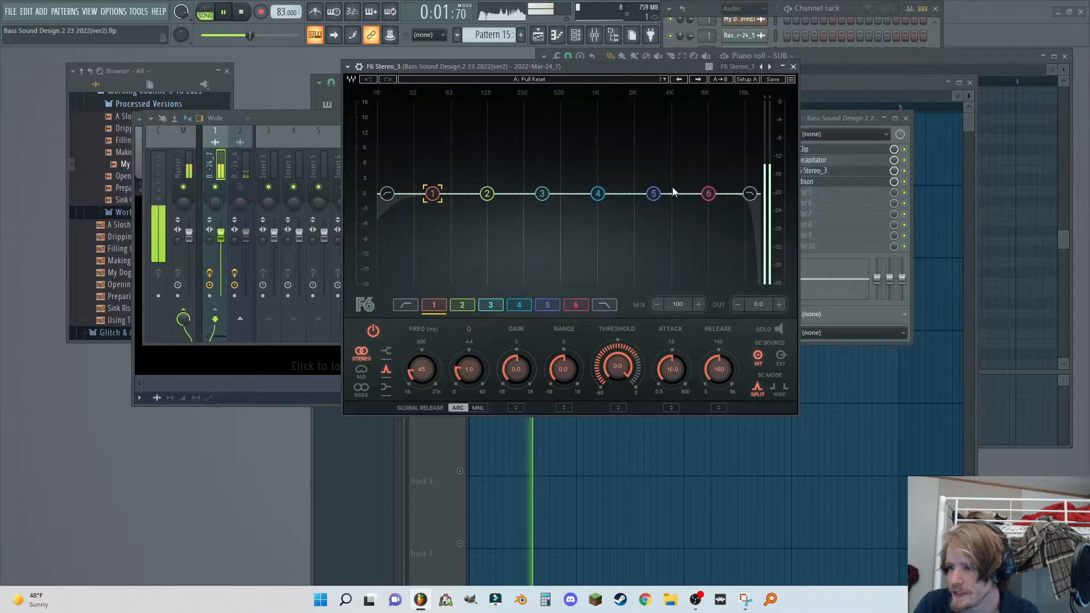
left_click_drag(653, 194, 707, 285)
left_click_drag(469, 369, 469, 357)
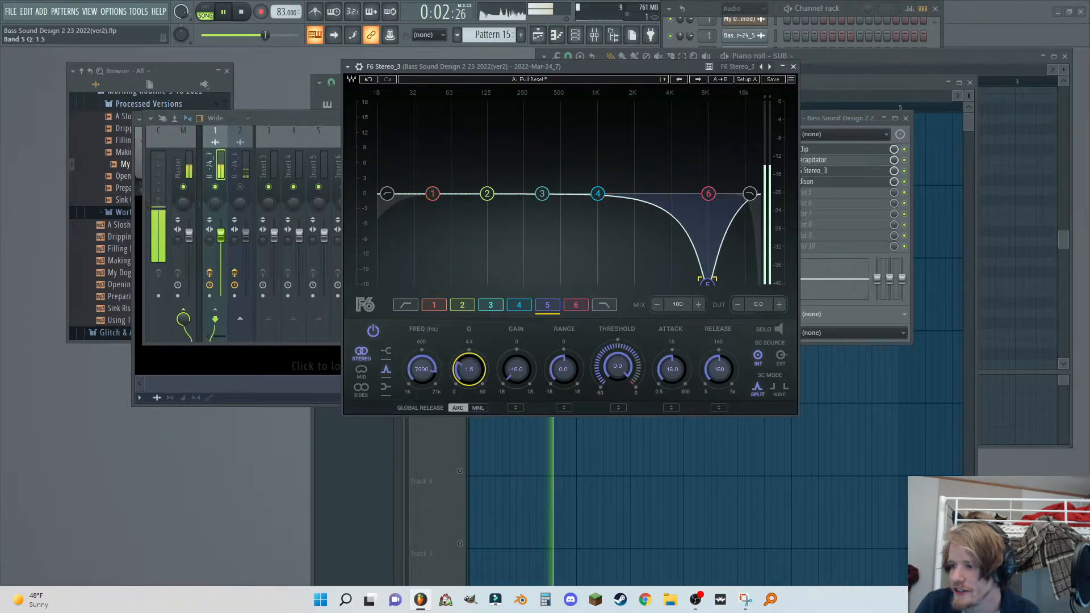
- Open Edison and record the loop while sweeping F6 band 5's notch across the spectrum, ending at 84 Hz
left_click(852, 118)
left_click(808, 182)
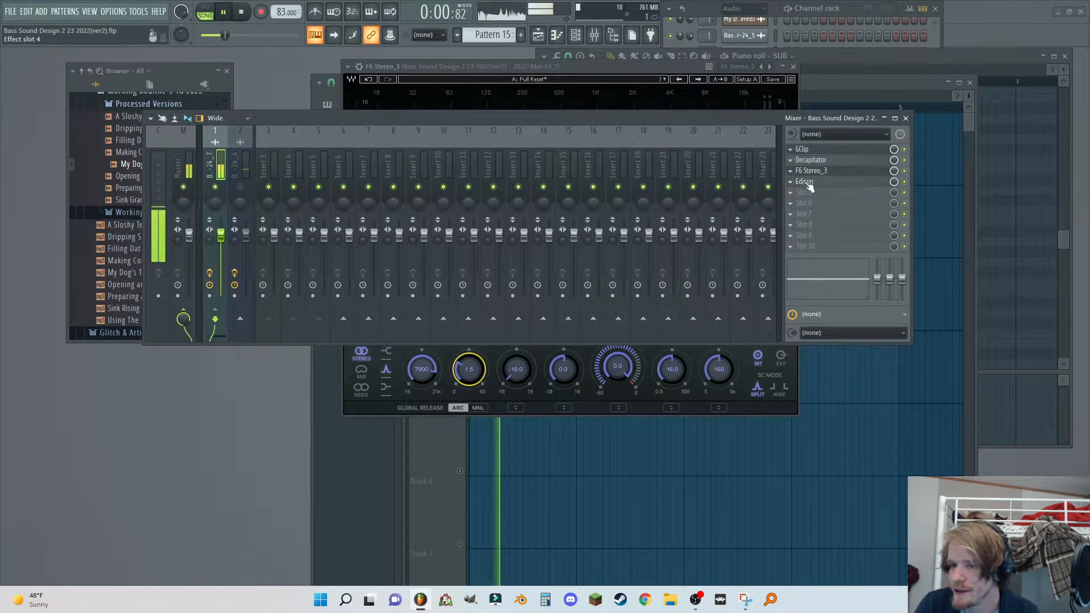
left_click(807, 183)
left_click(231, 139)
left_click_drag(252, 118, 725, 222)
left_click(812, 161)
left_click(812, 160)
left_click(812, 171)
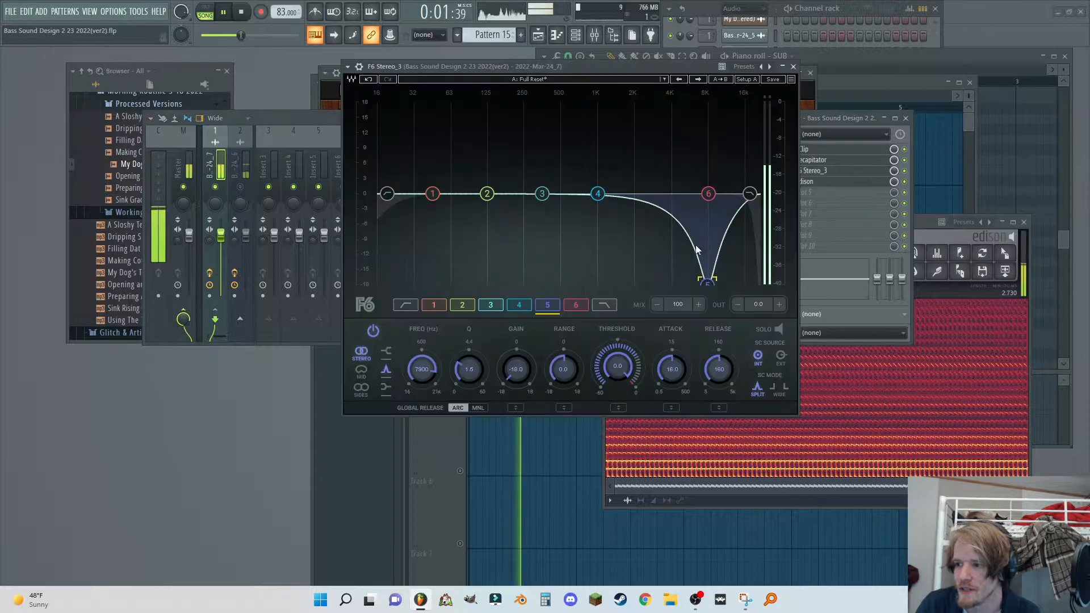
left_click_drag(707, 283, 466, 283)
- Stop the Edison recording, trim the unswept start and the tail, and send the result to the playlist
left_click(959, 409)
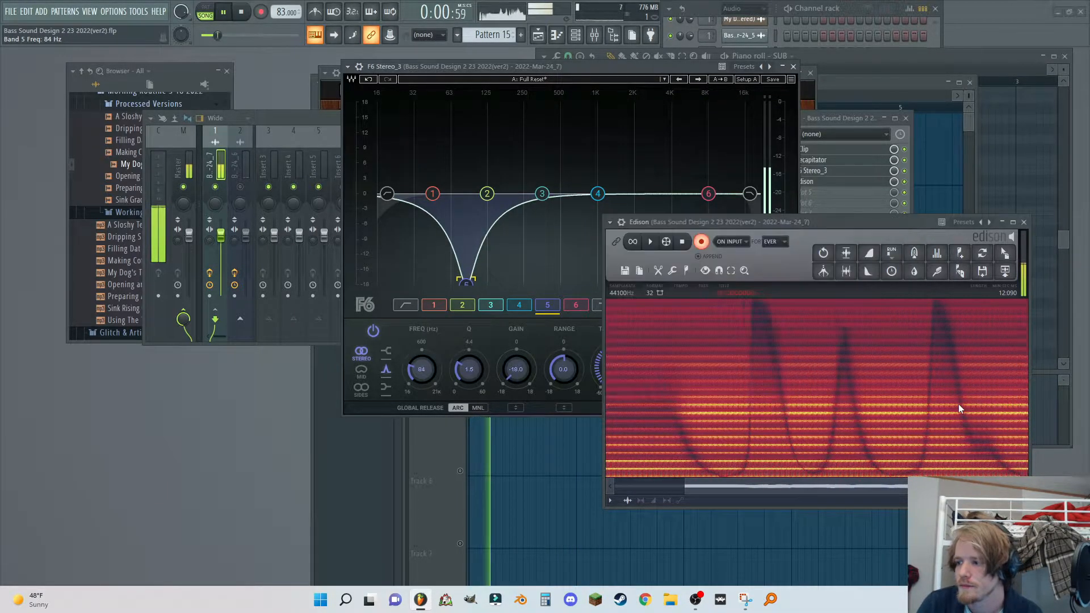
left_click(702, 242)
left_click_drag(691, 224, 591, 170)
key("space")
left_click_drag(506, 312, 121, 421)
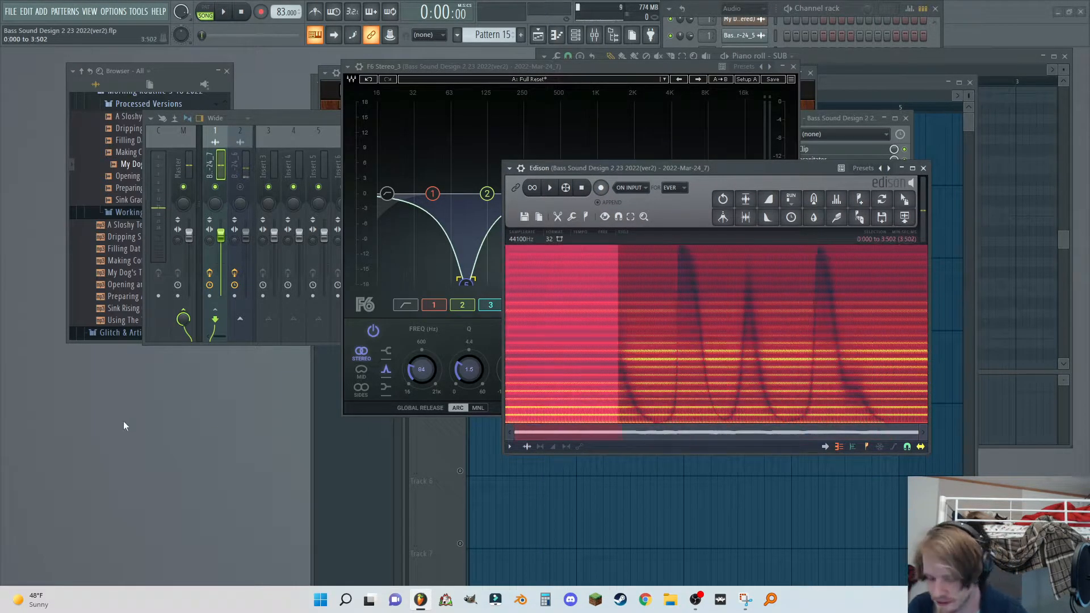
key("Delete")
left_click_drag(866, 392, 1038, 410)
key("Delete")
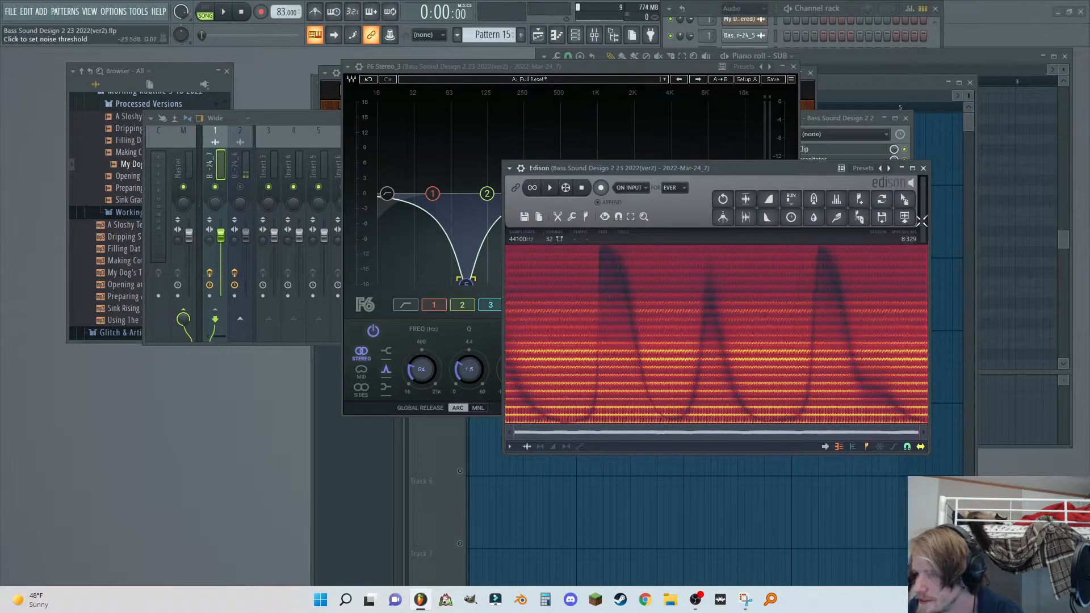
key("shift+c")
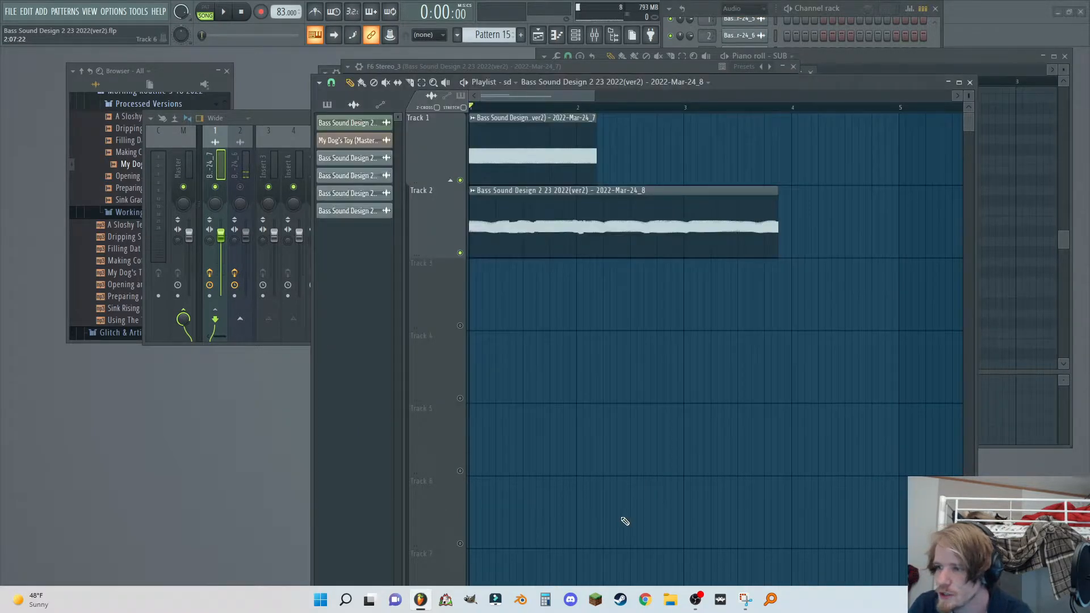
- Replace the old clip on Track 1 with the new swept recording and play it
right_click(585, 126)
left_click_drag(622, 214, 523, 161)
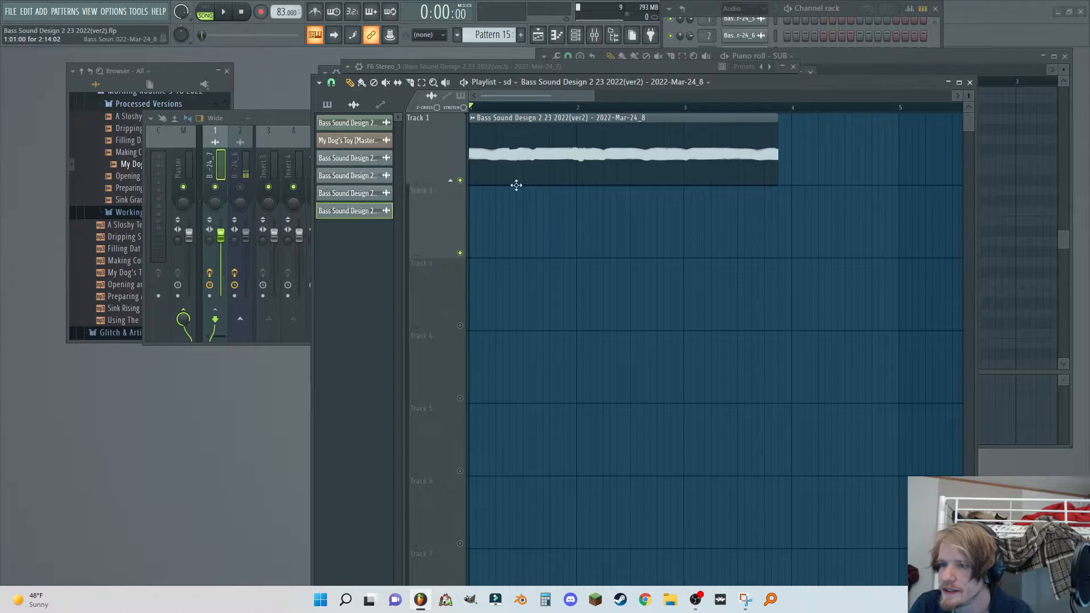
left_click(223, 14)
- Reset the first mixer insert by loading the Default mixer track state
left_click(213, 164)
right_click(226, 130)
mouse_move(239, 188)
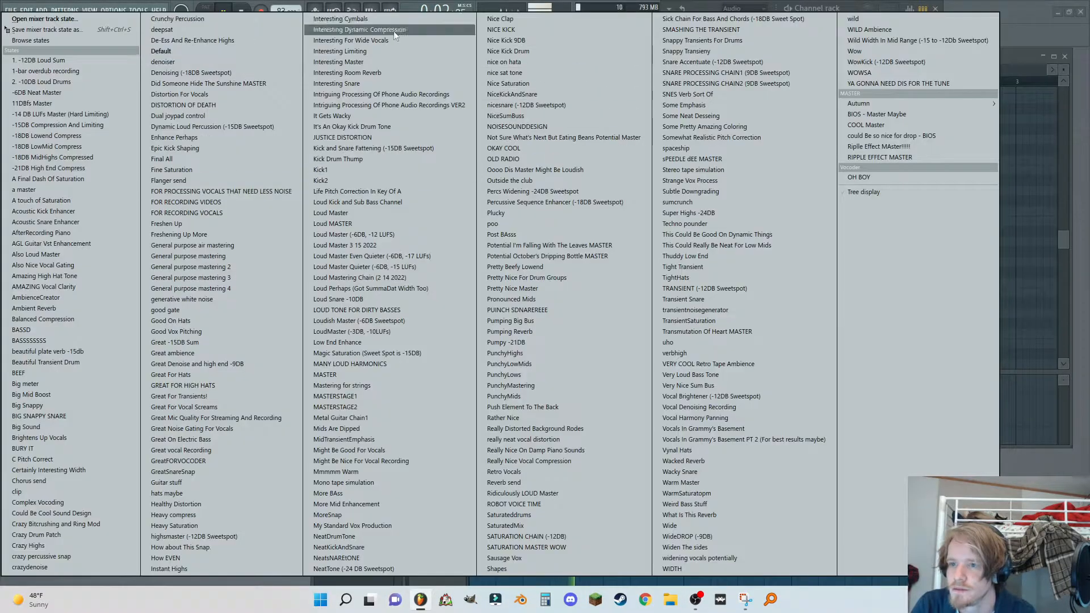
left_click(189, 49)
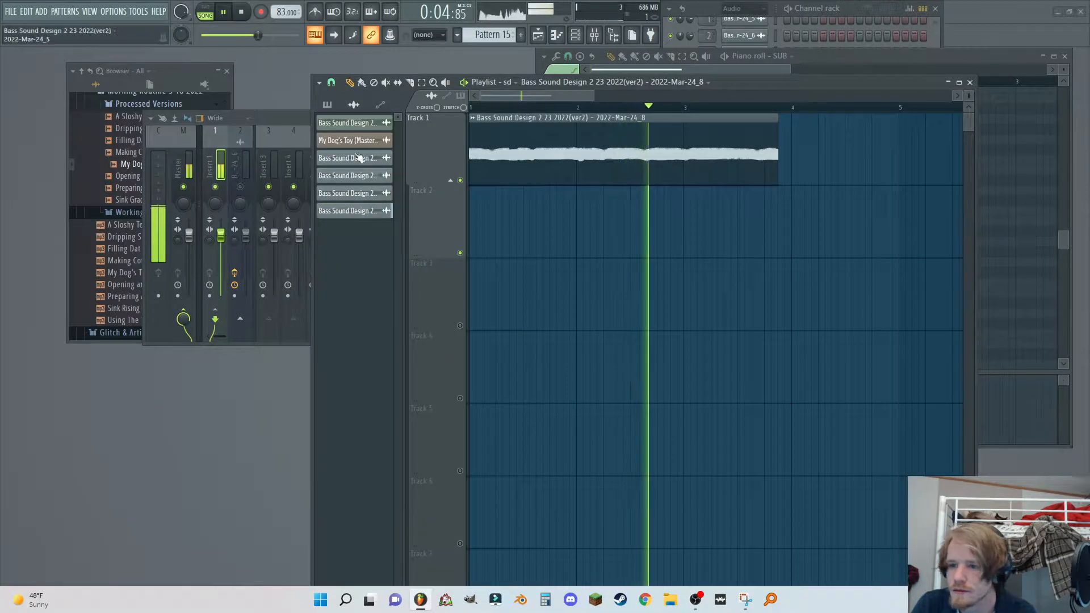
- Add ShaperBox 2 to the first effect slot of Insert 1 with the Time shaper
left_click_drag(390, 159, 908, 162)
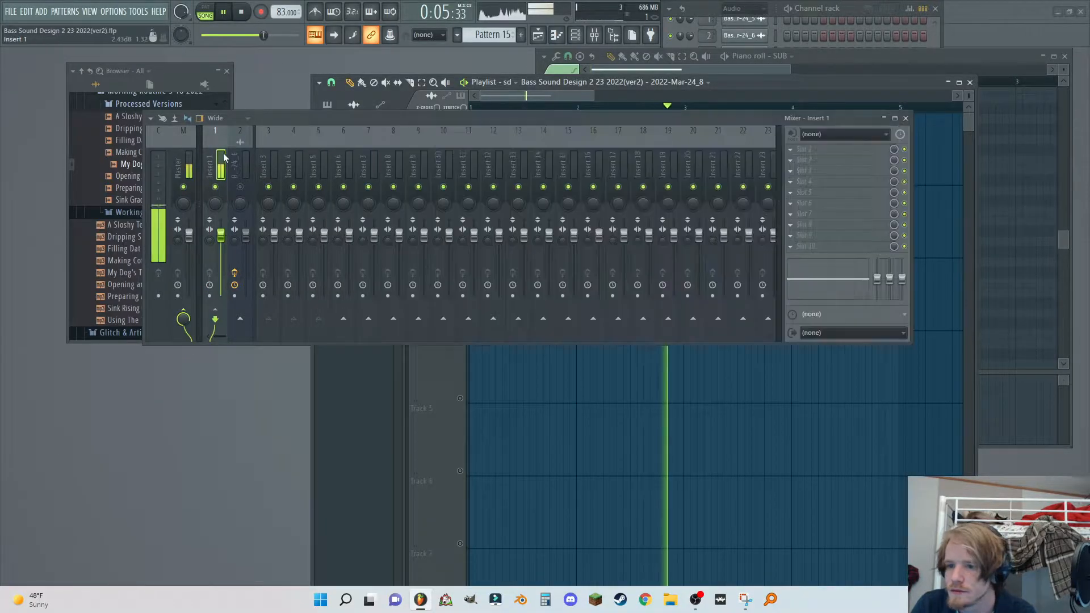
left_click(822, 150)
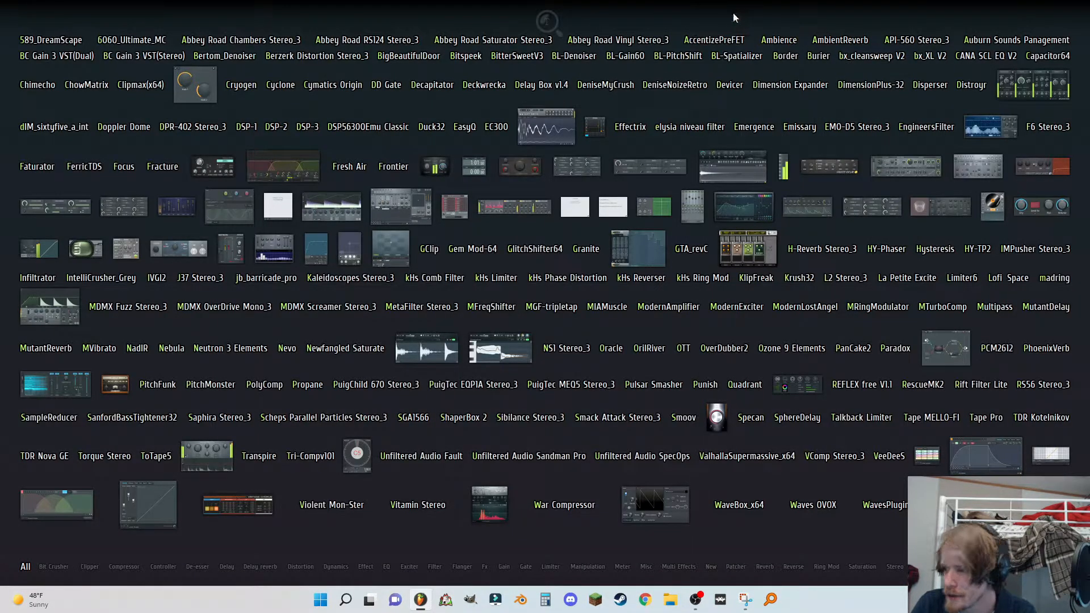
left_click(466, 421)
left_click(432, 250)
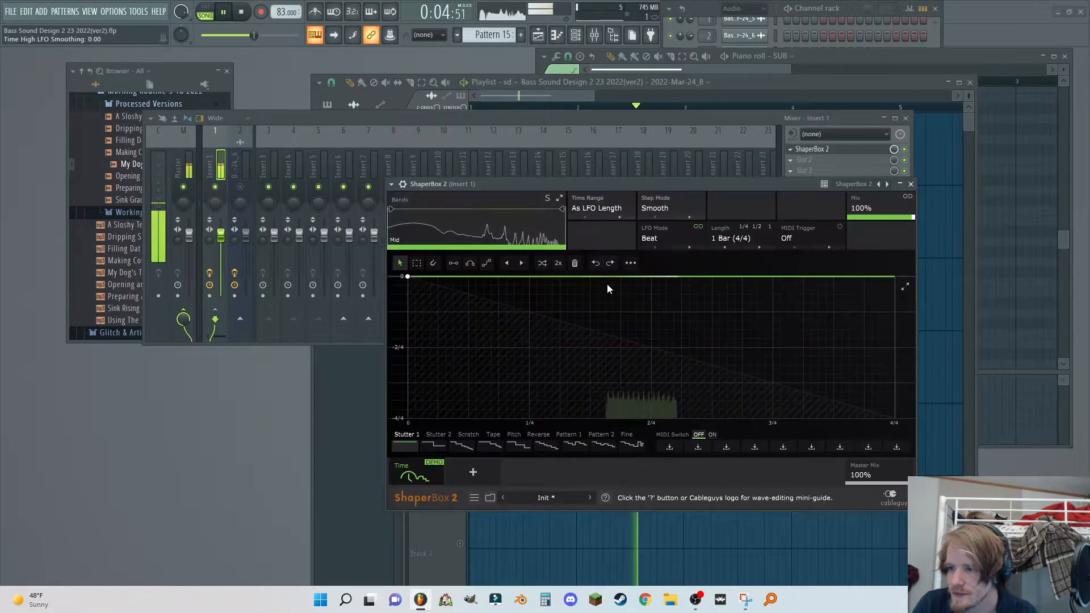
- Bend the Time curve into a deep, smooth dip across the middle of the bar and set the time range to 4 Bars
left_click_drag(601, 280, 602, 290)
left_click_drag(477, 281, 478, 277)
left_click(661, 311)
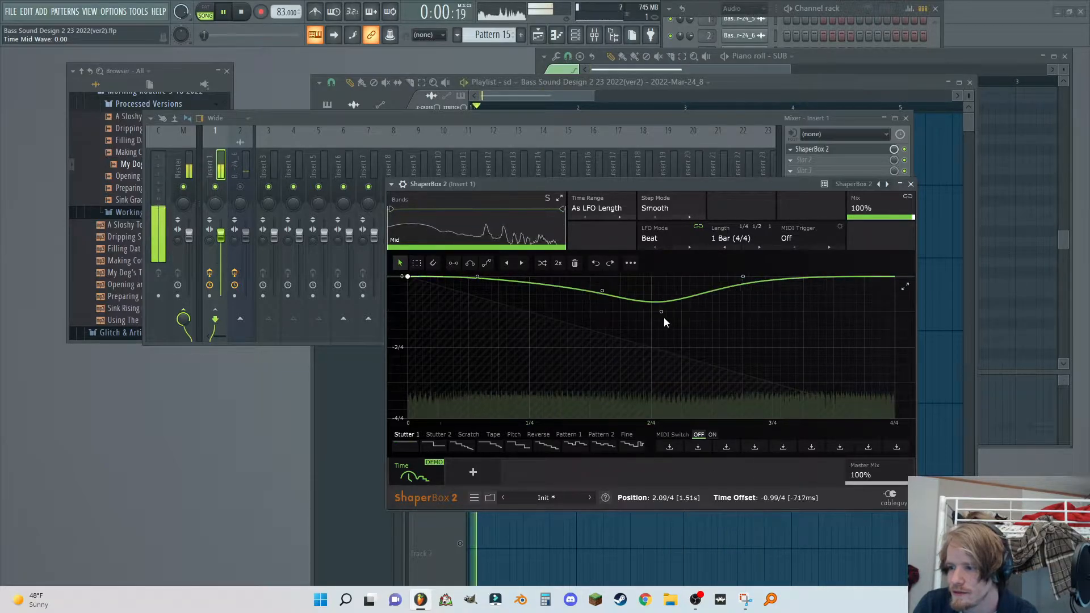
left_click(605, 207)
left_click(595, 325)
left_click_drag(602, 290, 541, 419)
left_click_drag(662, 312, 716, 383)
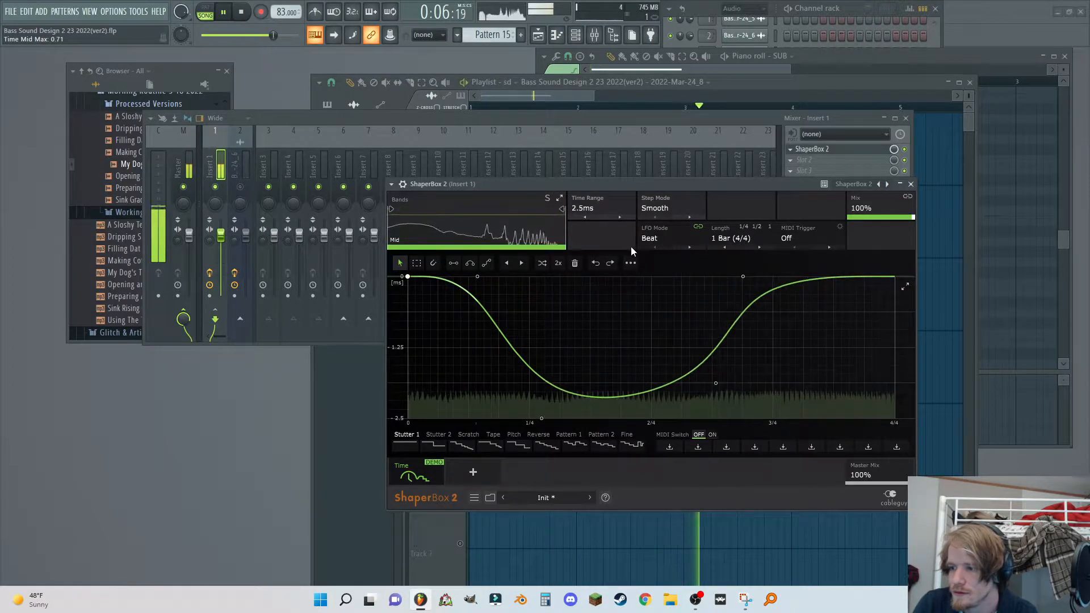
left_click(592, 208)
left_click(590, 282)
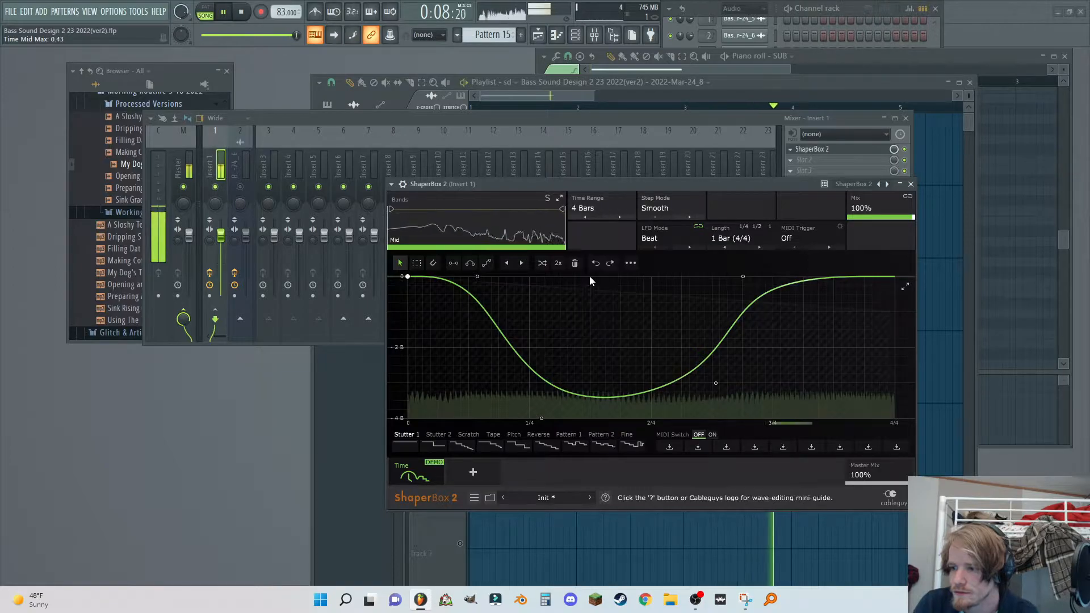
- Add Edison in slot 6 after ShaperBox 2, set its recording duration to EVER and start recording
left_click(814, 125)
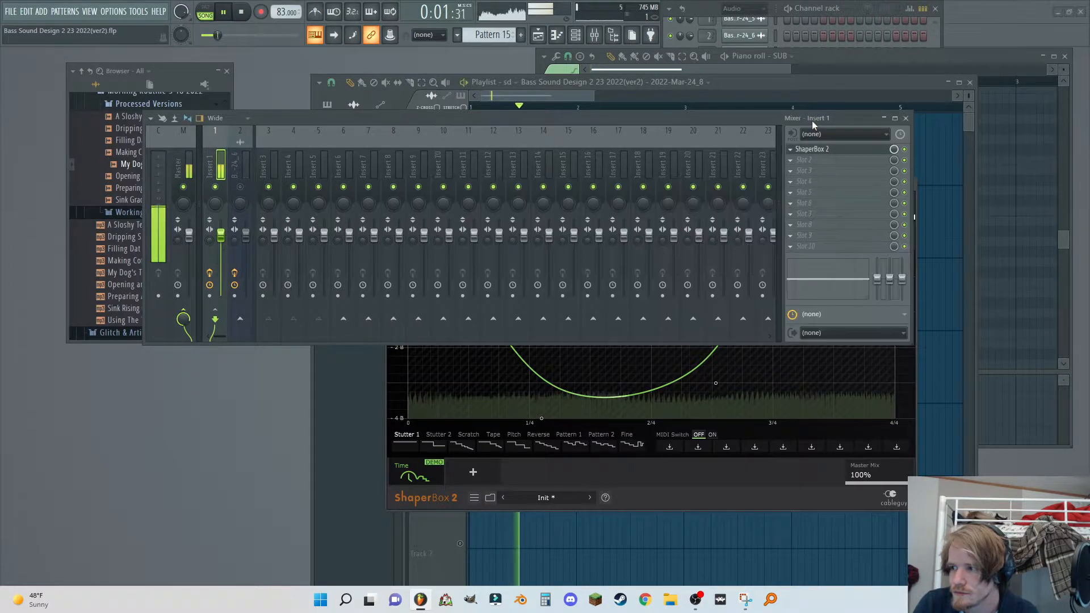
left_click(807, 193)
mouse_move(646, 562)
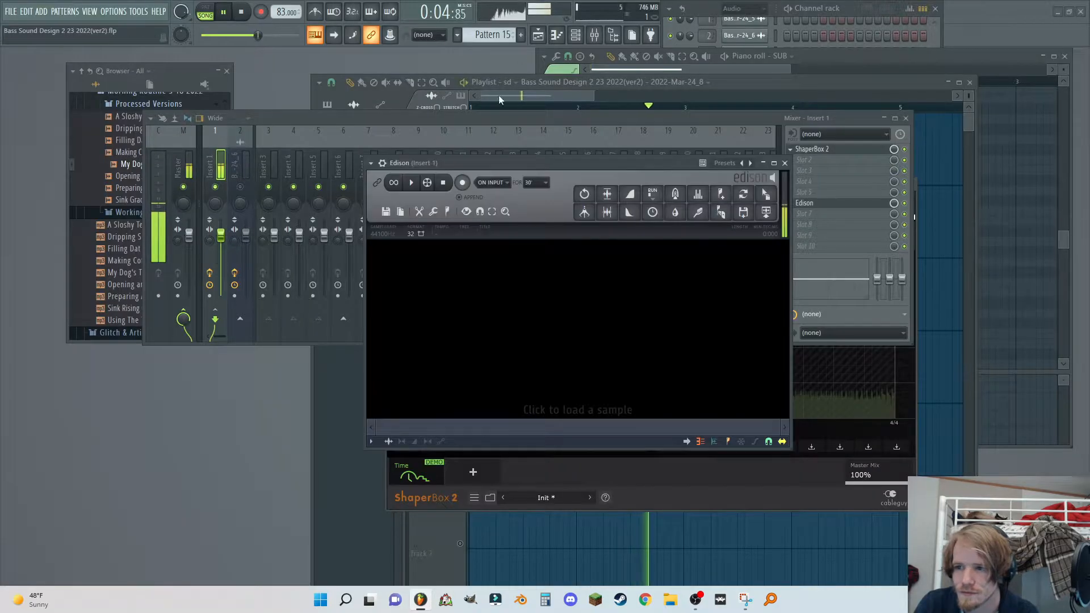
left_click(542, 182)
left_click(530, 193)
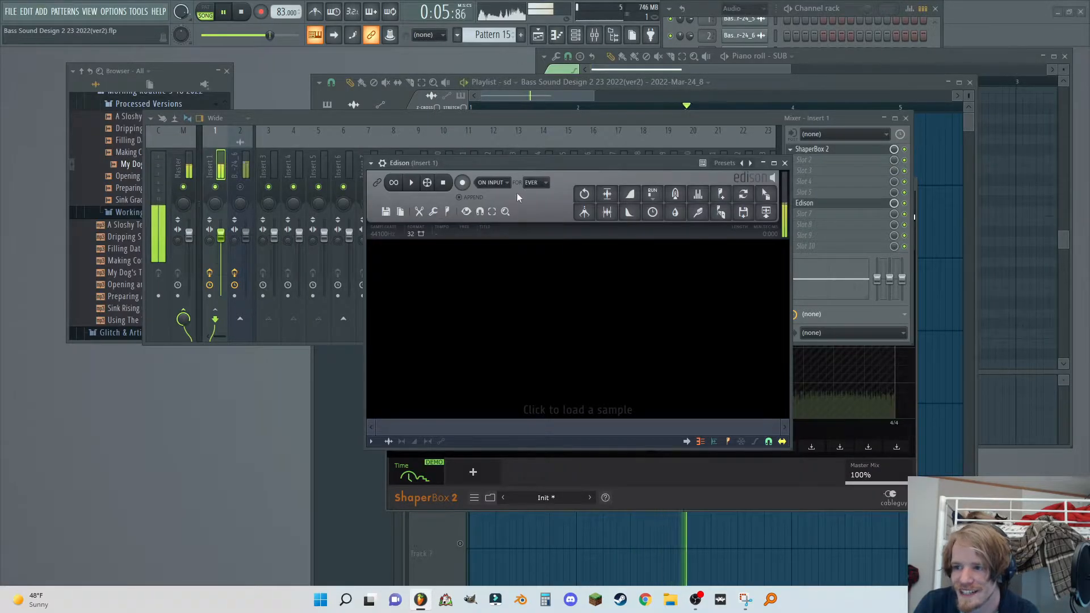
left_click(464, 182)
- Reshape ShaperBox 2's Time curve during recording by moving its dip points up toward the zero line
left_click(821, 150)
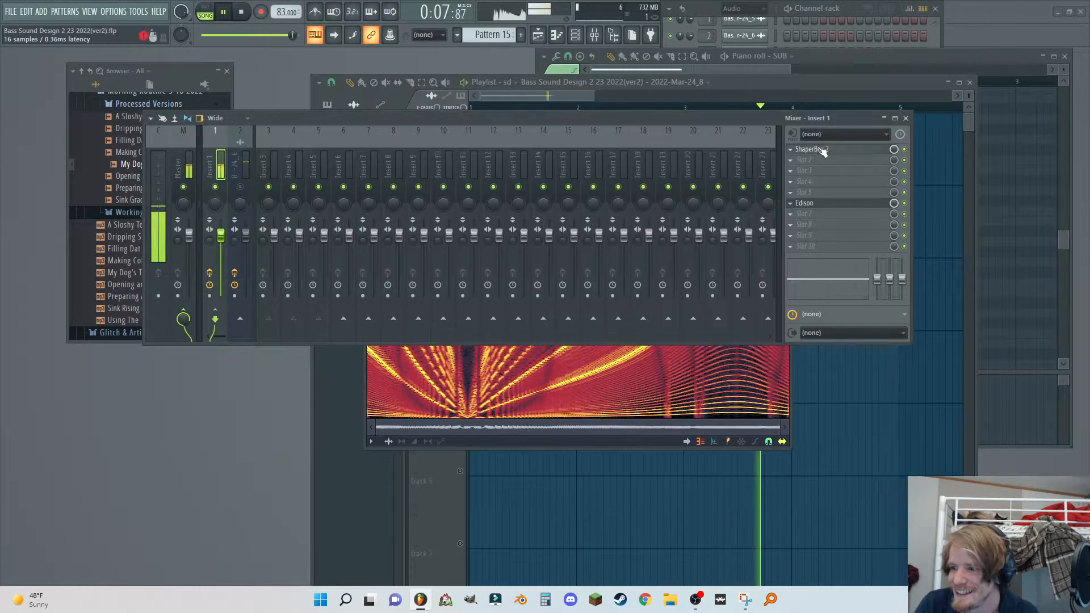
left_click(821, 150)
left_click_drag(605, 381, 540, 285)
left_click_drag(716, 383, 725, 276)
left_click_drag(685, 306, 683, 301)
left_click_drag(599, 284, 624, 276)
- Change the Time shaper's time range and move the remaining curve points onto the zero line
left_click(593, 210)
left_click(587, 248)
left_click_drag(517, 315, 552, 278)
left_click_drag(683, 302, 685, 276)
left_click(836, 277)
- Add the Filter shaper, pull the middle of its cutoff curve down to the minimum and set resonance to 62%
left_click(473, 472)
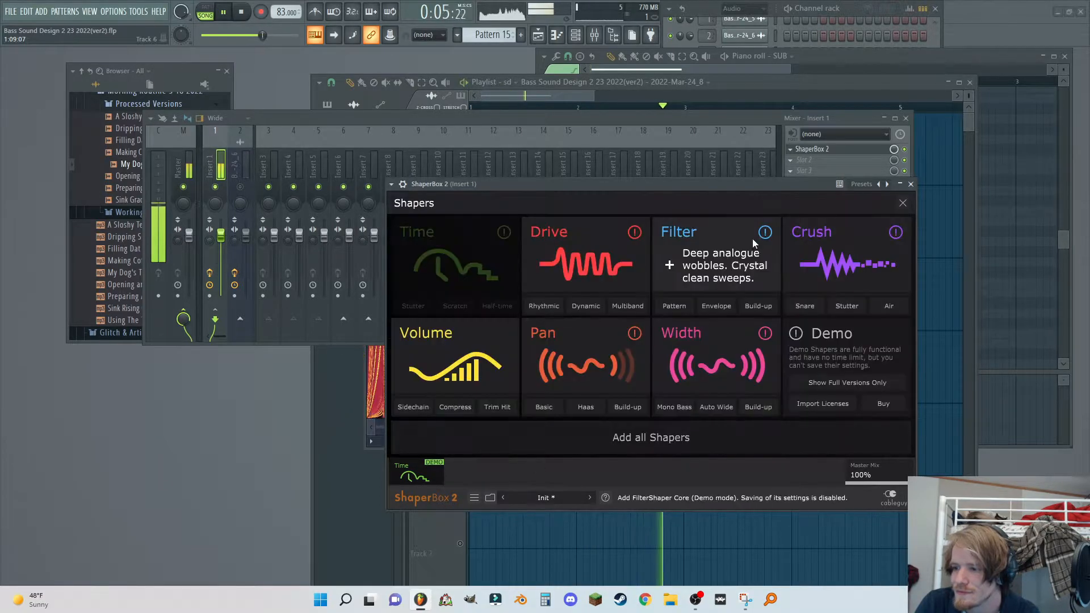
left_click(707, 258)
left_click_drag(632, 360, 642, 420)
left_click_drag(736, 208, 701, 218)
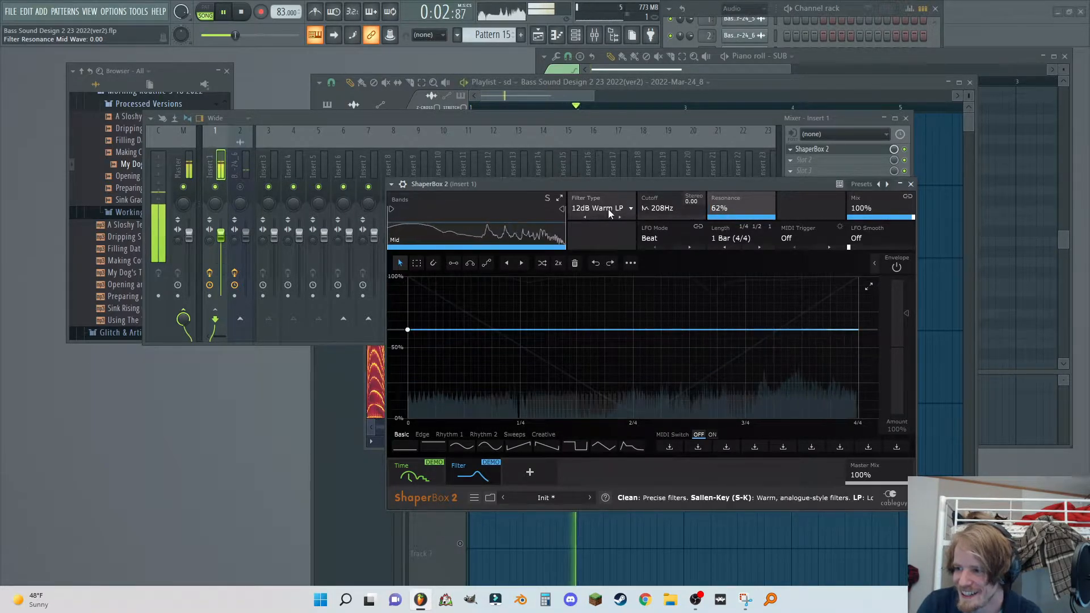
- Switch the Filter resonance LFO to Hertz mode and raise its speed
left_click(730, 238)
left_click(741, 250)
left_click(671, 234)
left_click(682, 257)
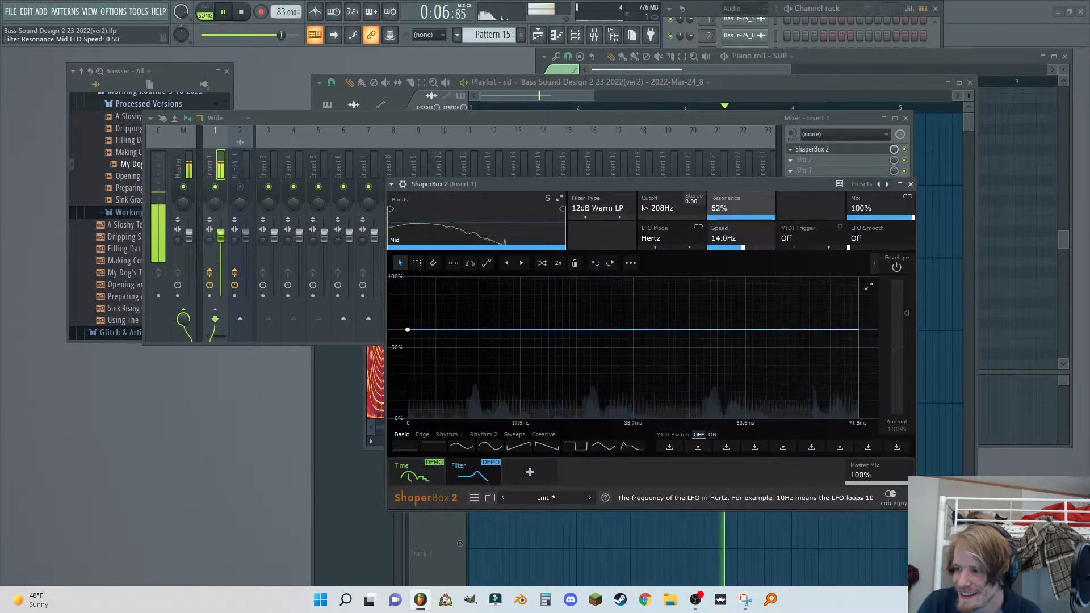
- Switch the Filter cutoff LFO to Hertz mode and adjust its speed to a 596 ms cycle
left_click(664, 210)
left_click(743, 251)
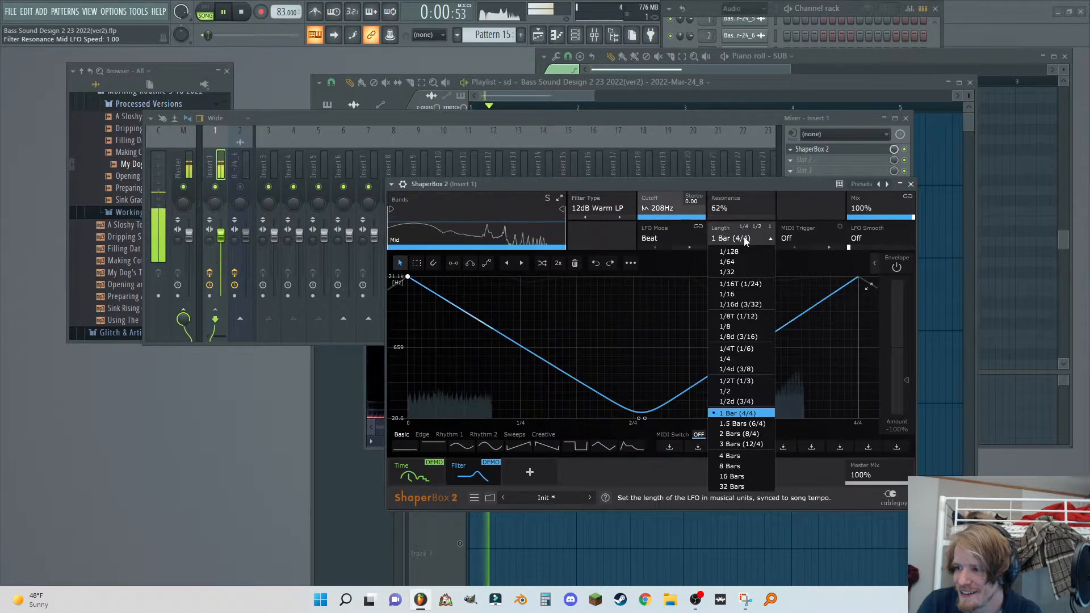
left_click(690, 237)
left_click(682, 256)
left_click_drag(747, 242, 723, 235)
- Stop recording in Edison and send the captured ShaperBox performance to the playlist
left_click(224, 148)
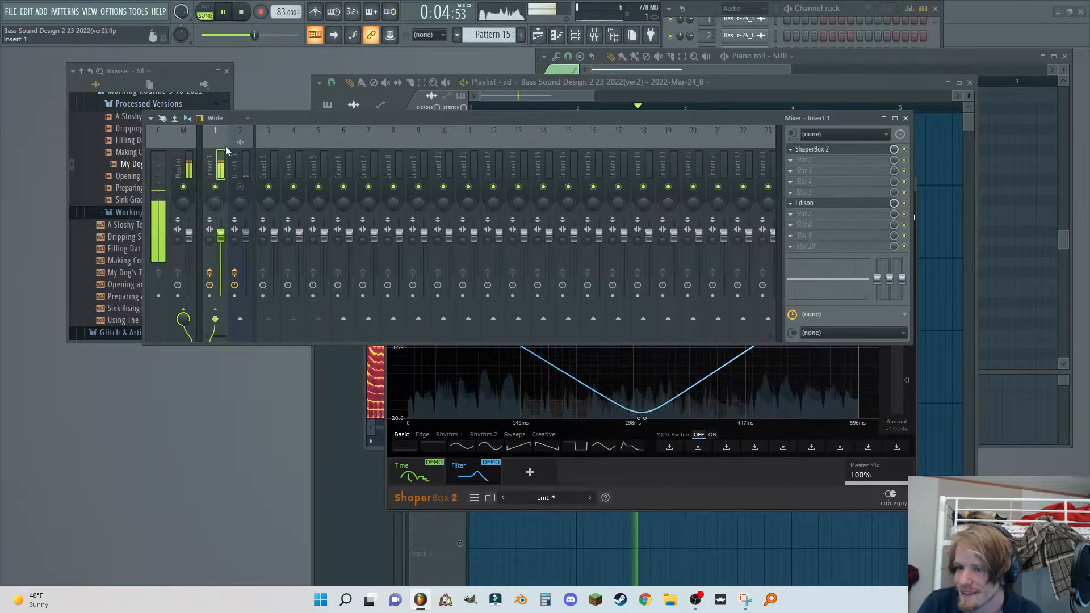
left_click(814, 195)
left_click(817, 123)
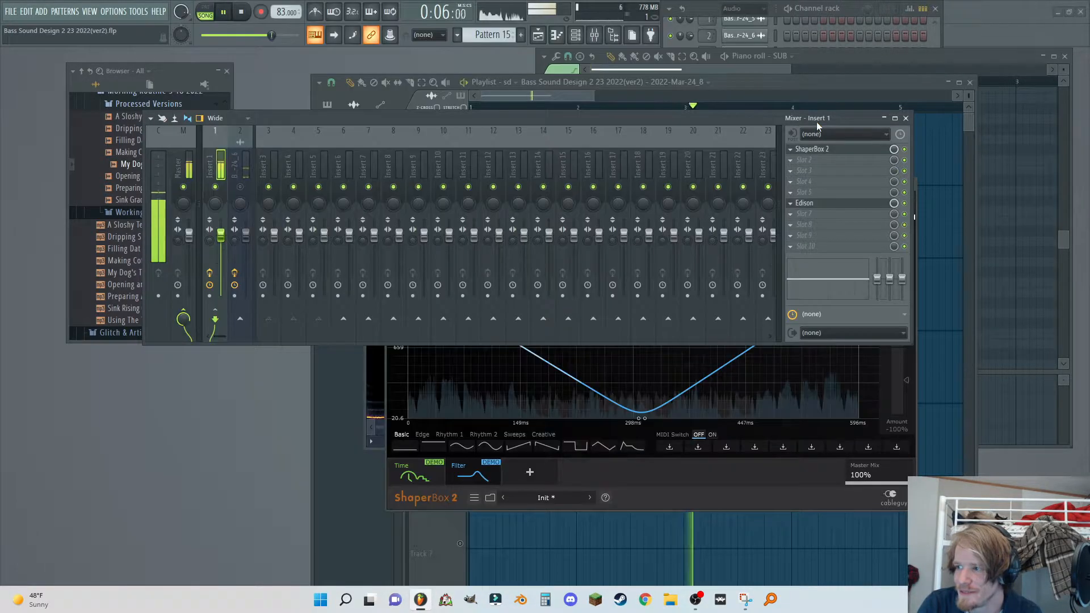
left_click(813, 203)
left_click(446, 183)
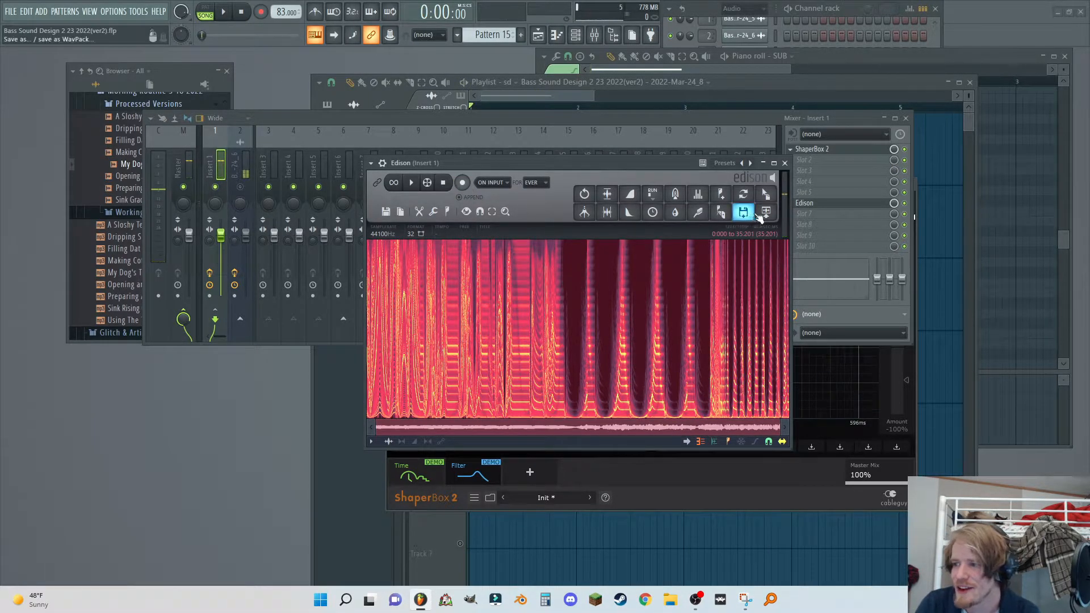
left_click(774, 221)
- Delete ShaperBox 2 from the mixer track's effect chain
left_click(791, 203)
left_click(806, 176)
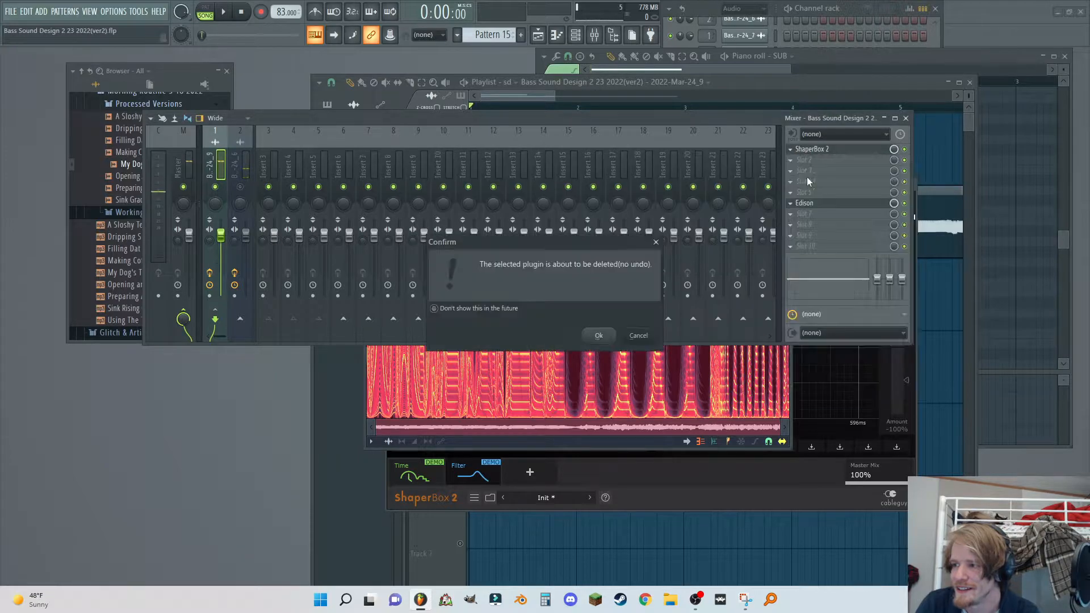
left_click(600, 336)
- Delete the old clip from Track 1 and move the new long recording from Track 2 into its place
left_click(536, 96)
left_click_drag(563, 100, 823, 109)
right_click(518, 147)
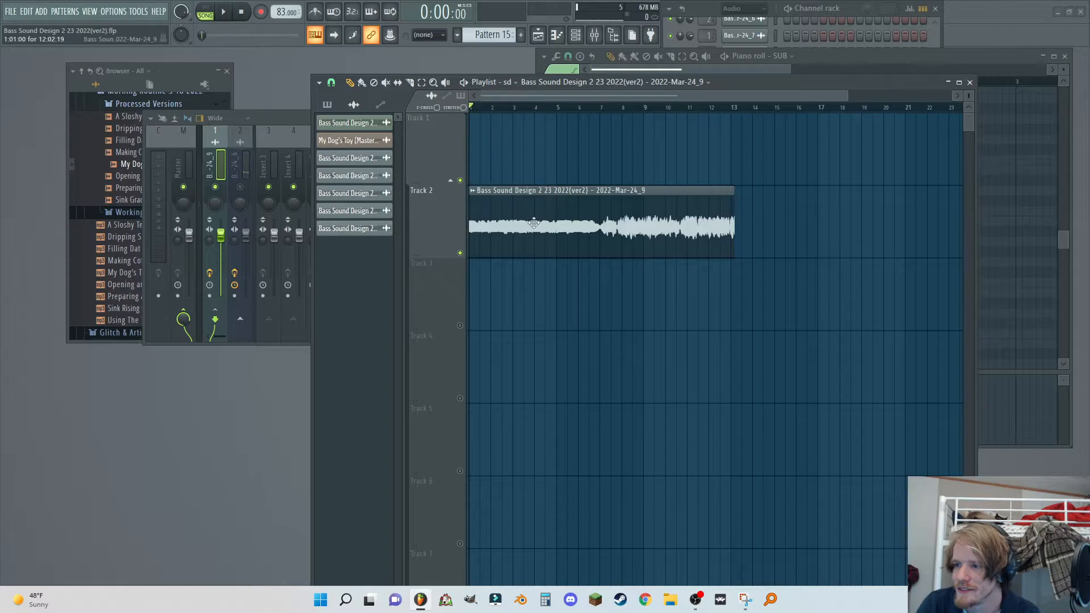
left_click_drag(495, 216, 490, 140)
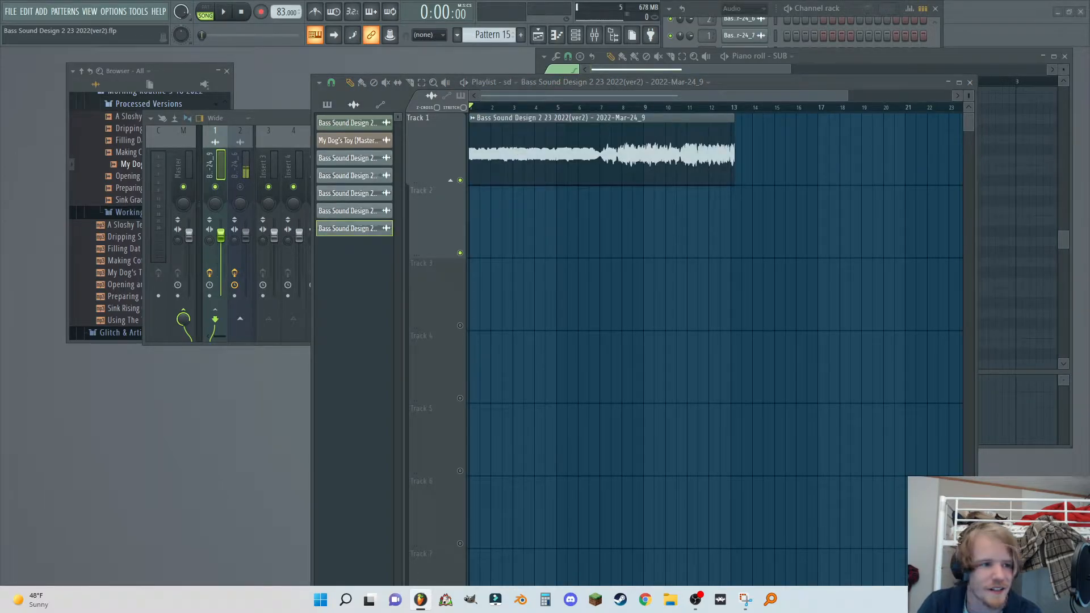
- Open the new recording's audio clip settings and turn on Reverse
double_click(490, 142)
left_click_drag(443, 227, 445, 195)
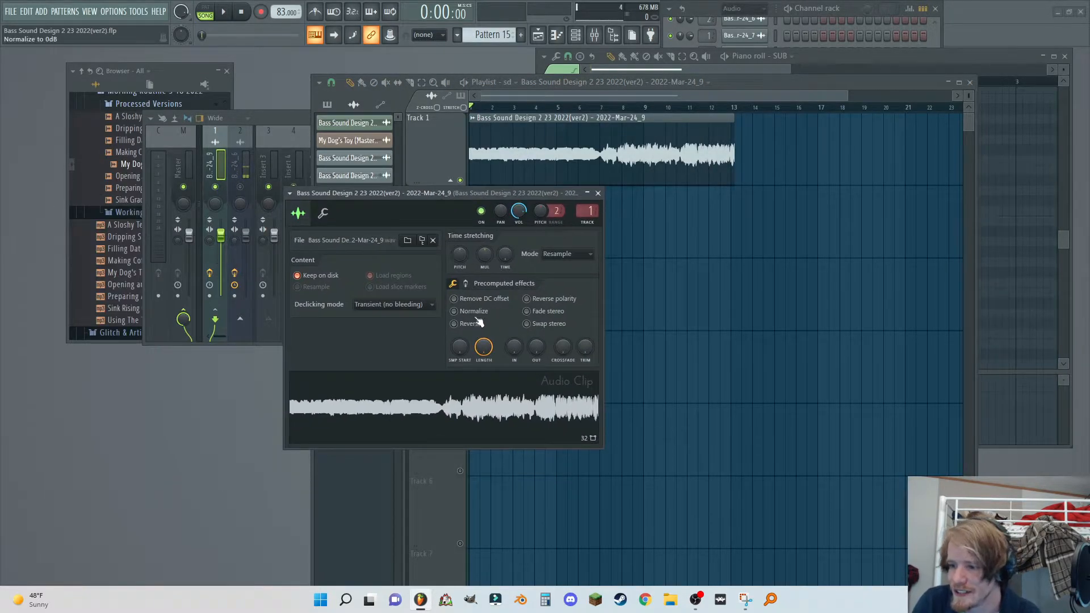
left_click(454, 324)
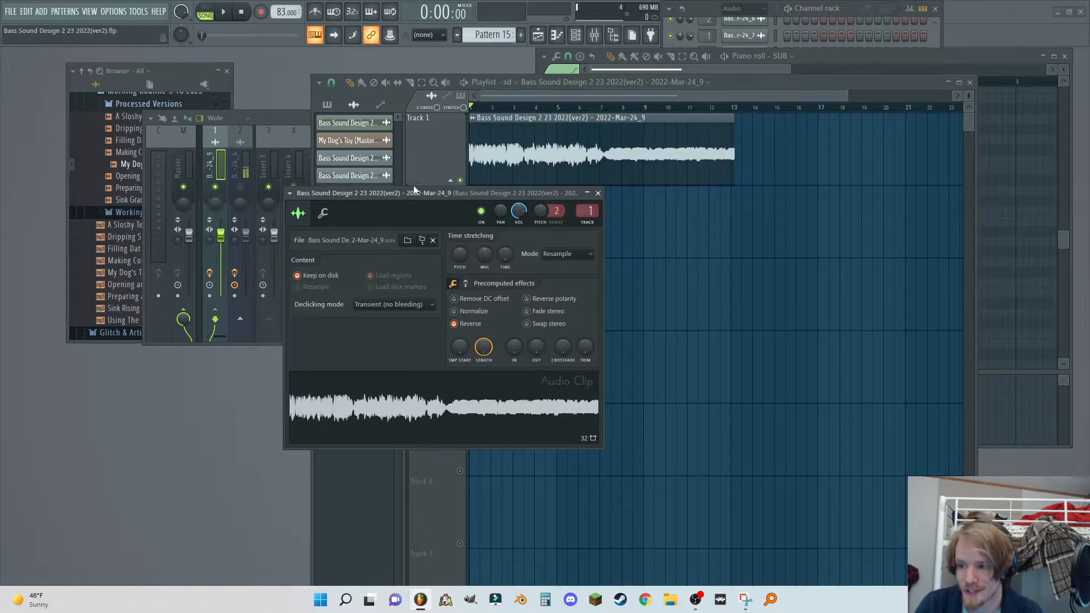
left_click_drag(428, 191, 638, 204)
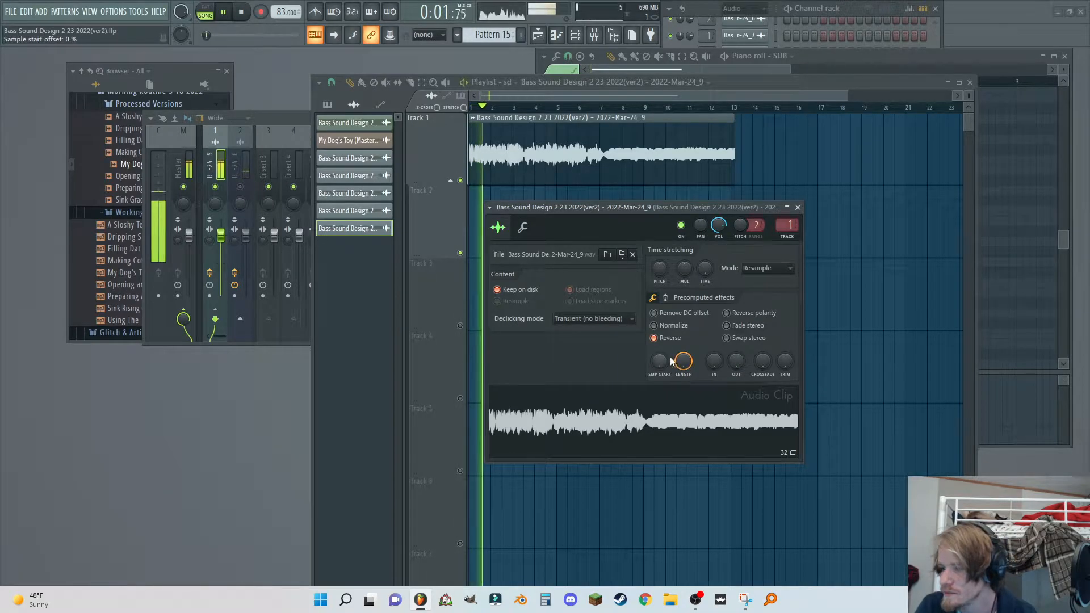
- Shorten the reversed clip to a tiny slice with the length and start offset controls and add a fade-out
left_click_drag(684, 363, 664, 377)
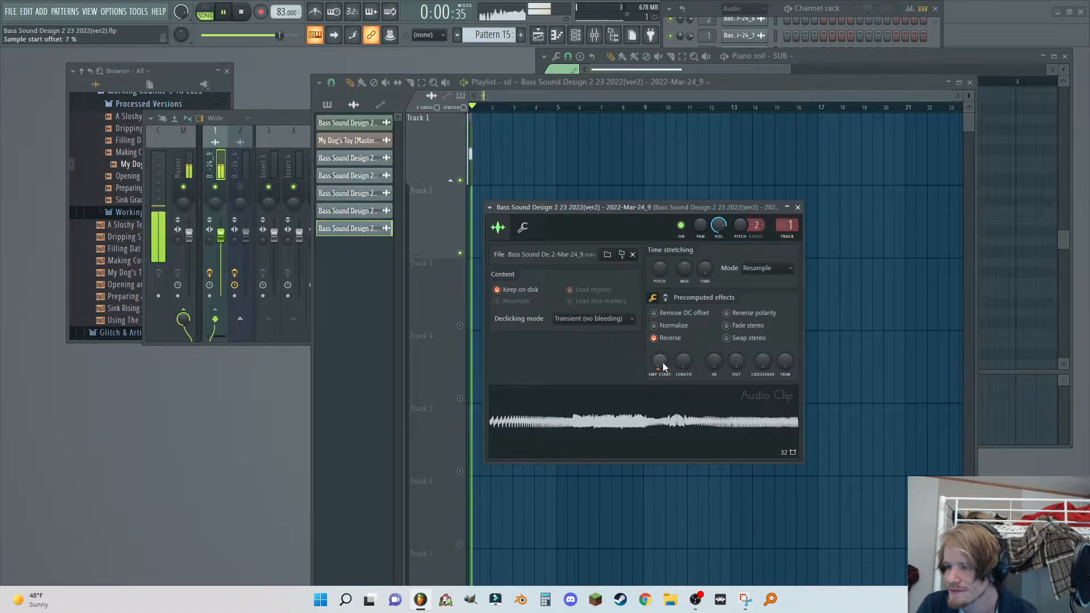
left_click_drag(732, 370, 731, 381)
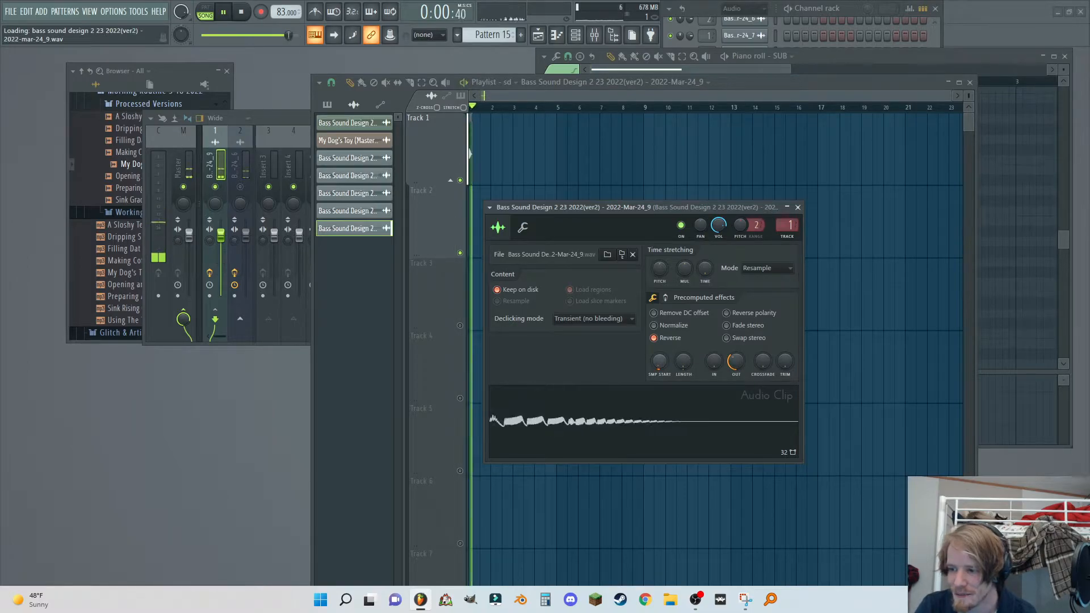
left_click(253, 172)
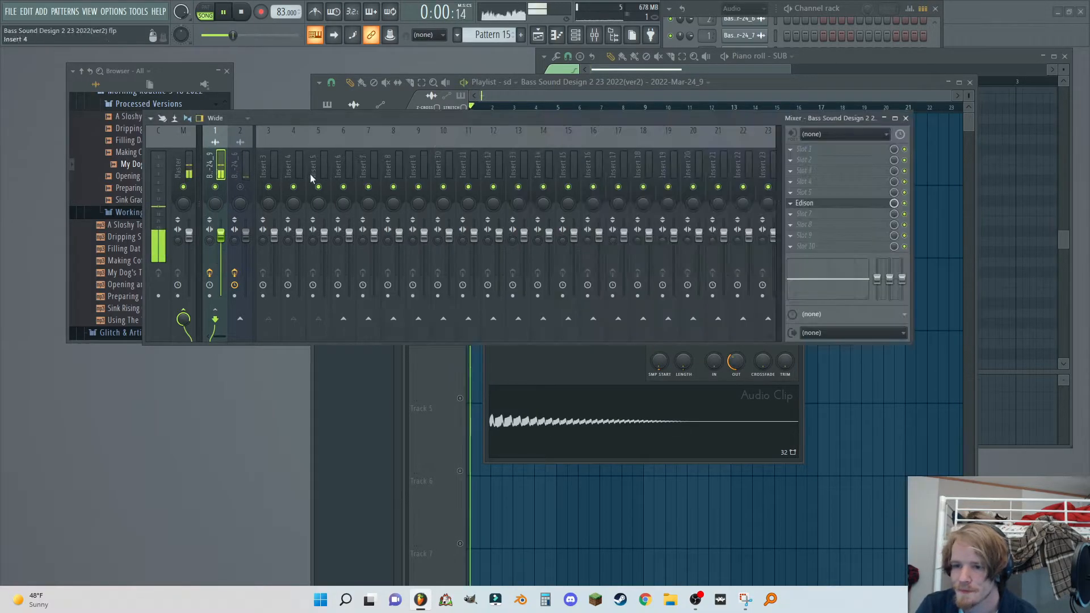
- Clear the old recording in the mixer track's Edison and start a new recording
left_click(835, 209)
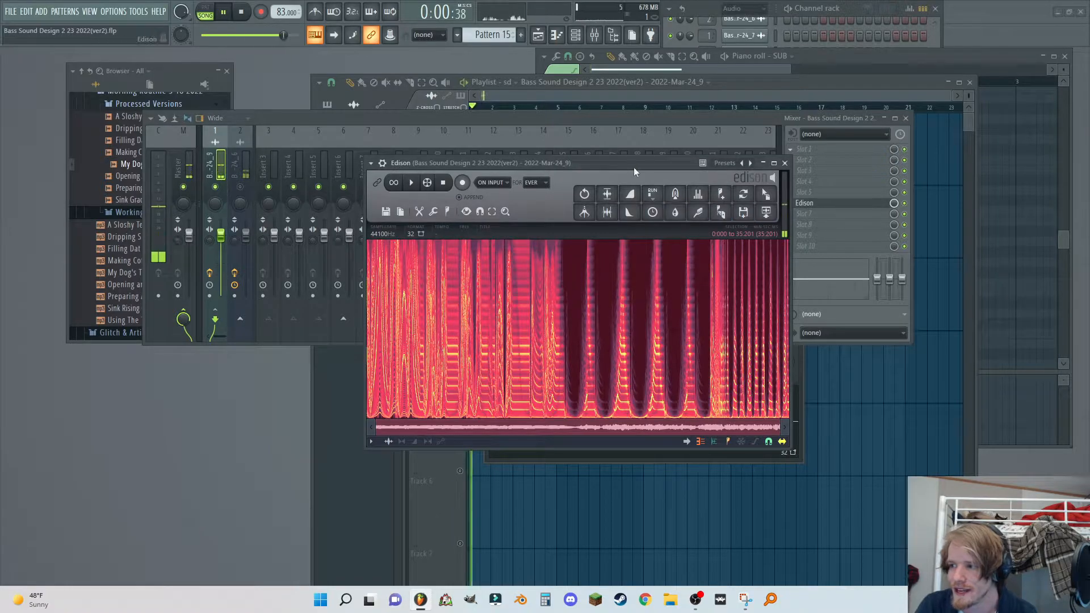
key("Delete")
left_click(462, 183)
left_click_drag(548, 162, 274, 103)
- Sweep the reversed clip's length and sample start offset while Edison records, and stop the recording
left_click(664, 366)
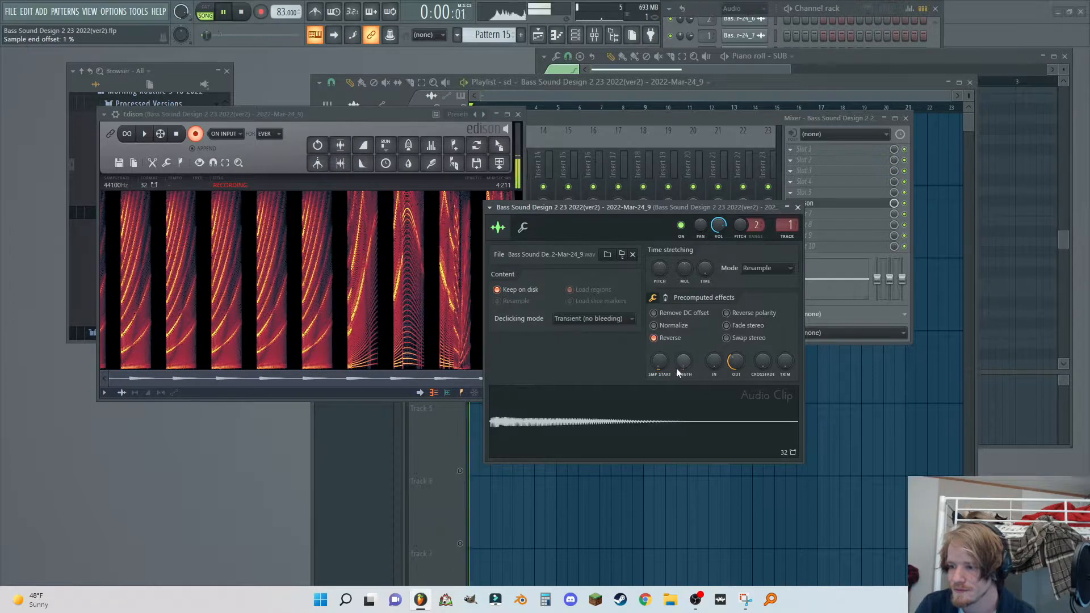
left_click_drag(660, 369, 659, 368)
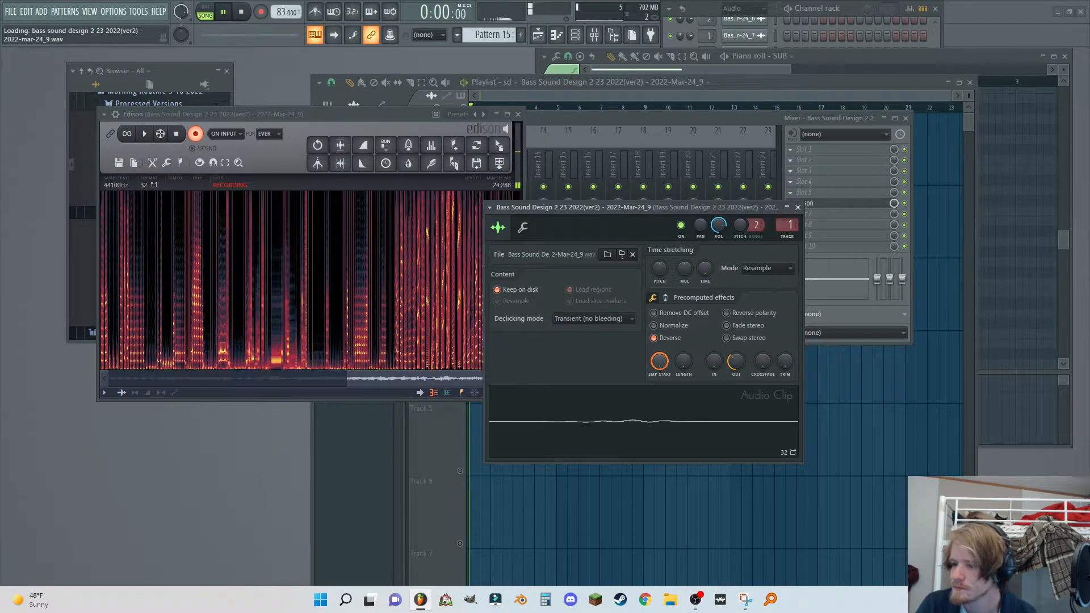
left_click(196, 134)
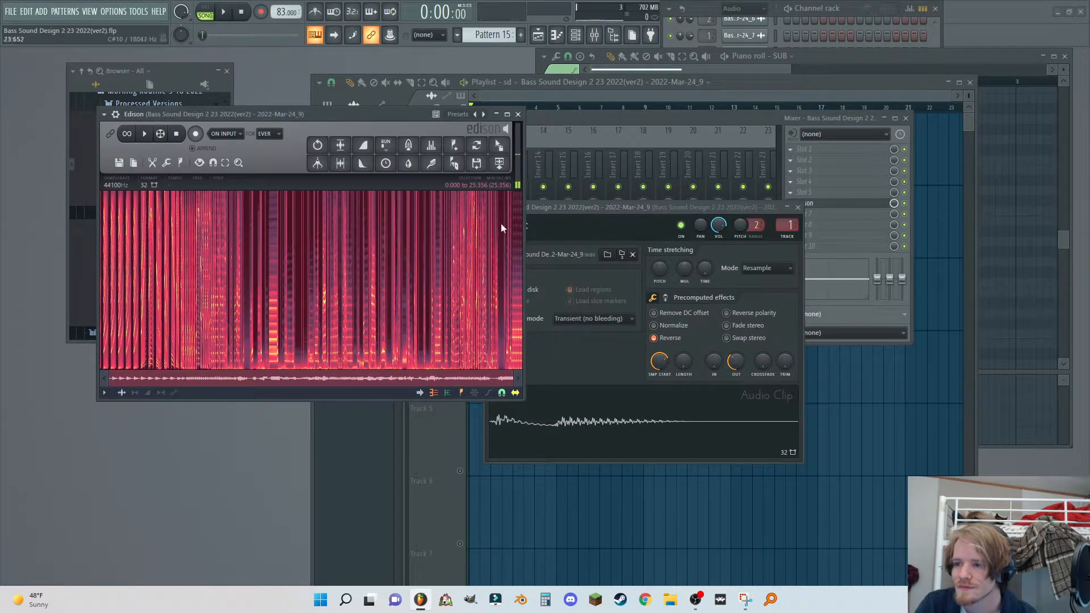
- Move the new recording from Track 2 to the start of Track 1 in the playlist
left_click(562, 108)
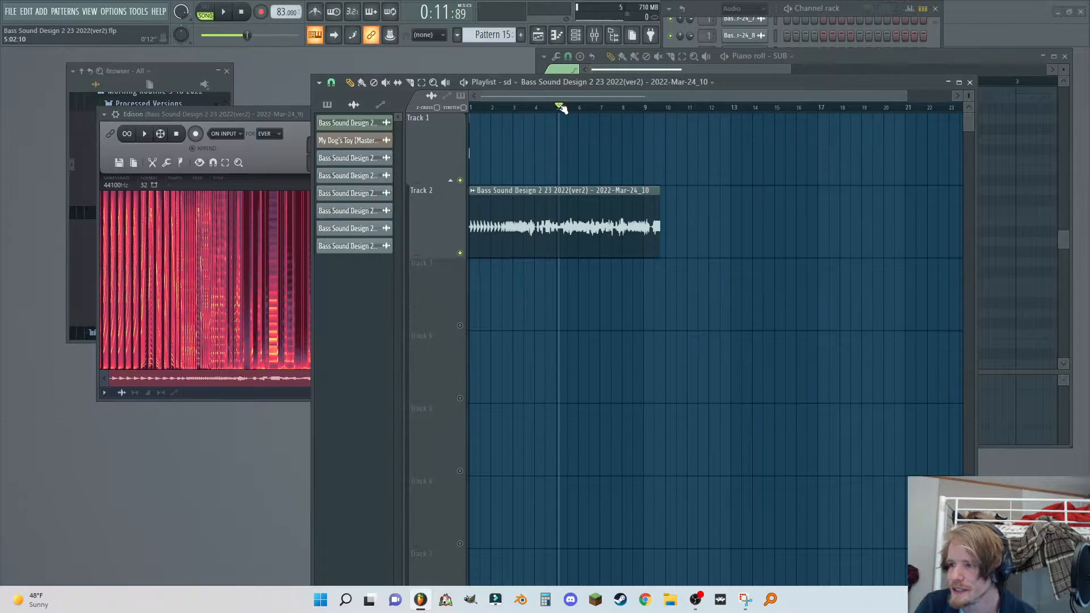
left_click_drag(531, 231, 577, 133)
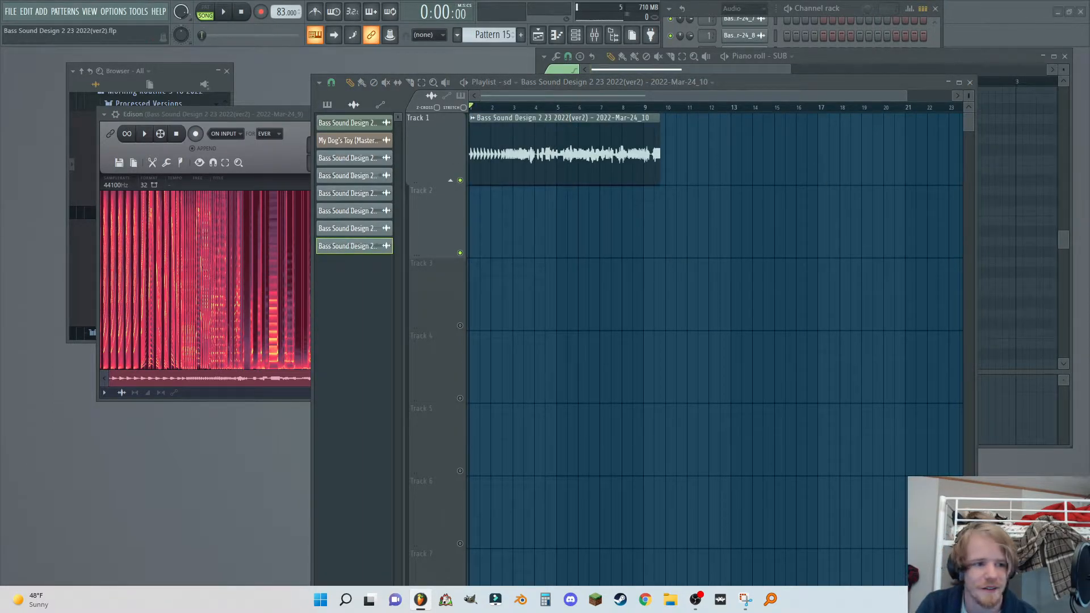
- Start song playback, load REFLEX free V1.1 in slot 2 of the mixer track and lower its mix level
key("space")
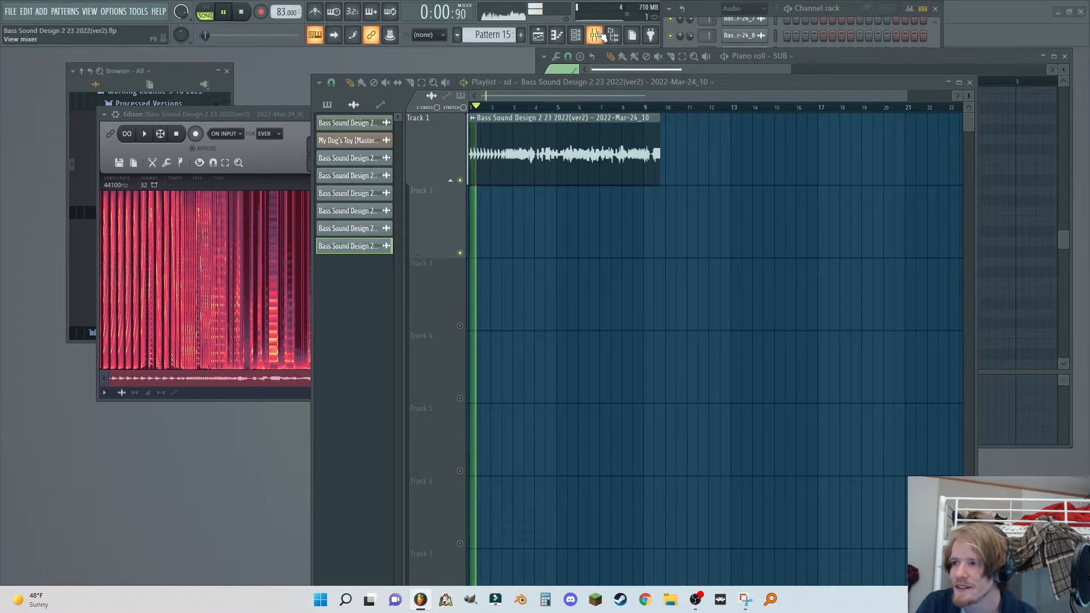
left_click(598, 35)
key("shift+Tab")
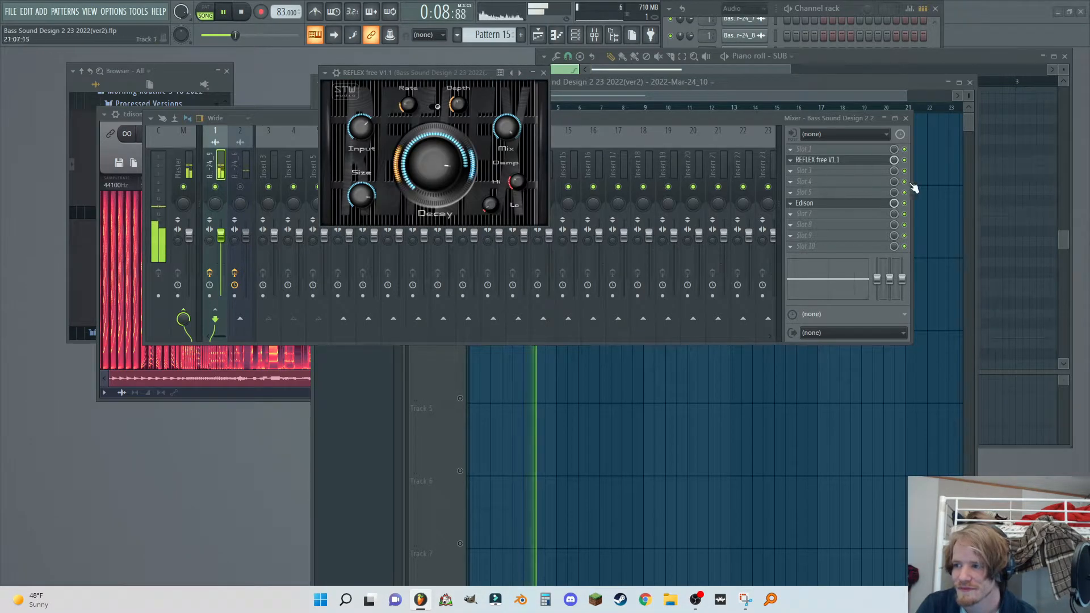
left_click_drag(893, 163, 891, 199)
- Clear Edison's previous recording and start recording the track with REFLEX free V1.1 in the chain
left_click(809, 205)
left_click(809, 204)
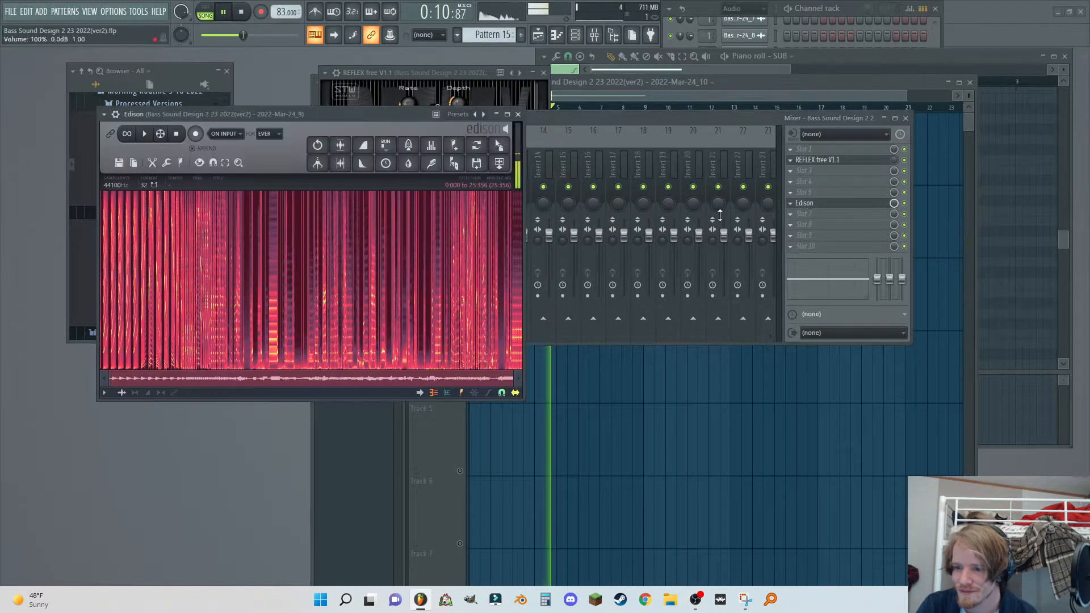
key("Delete")
left_click(195, 134)
- Sweep the REFLEX free V1.1 mix level and its Size control while Edison records
left_click_drag(894, 161, 894, 154)
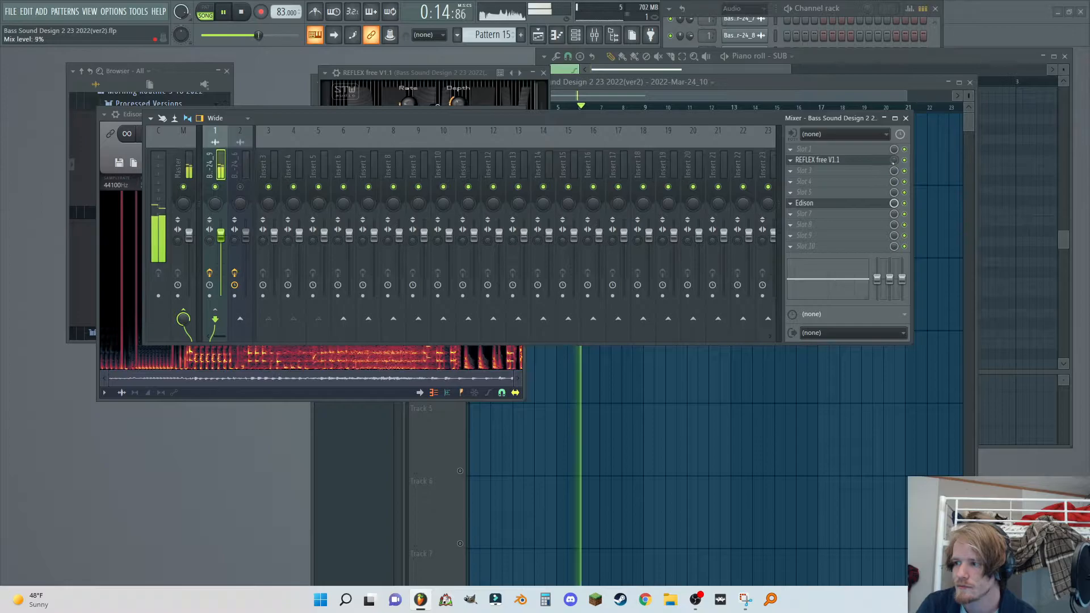
left_click(373, 74)
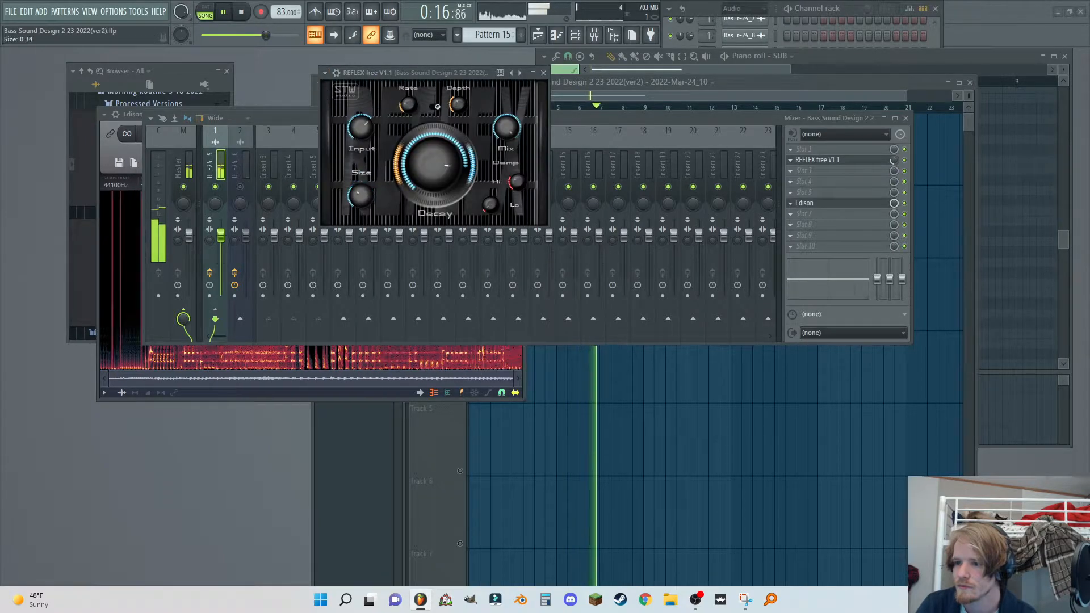
left_click(895, 174)
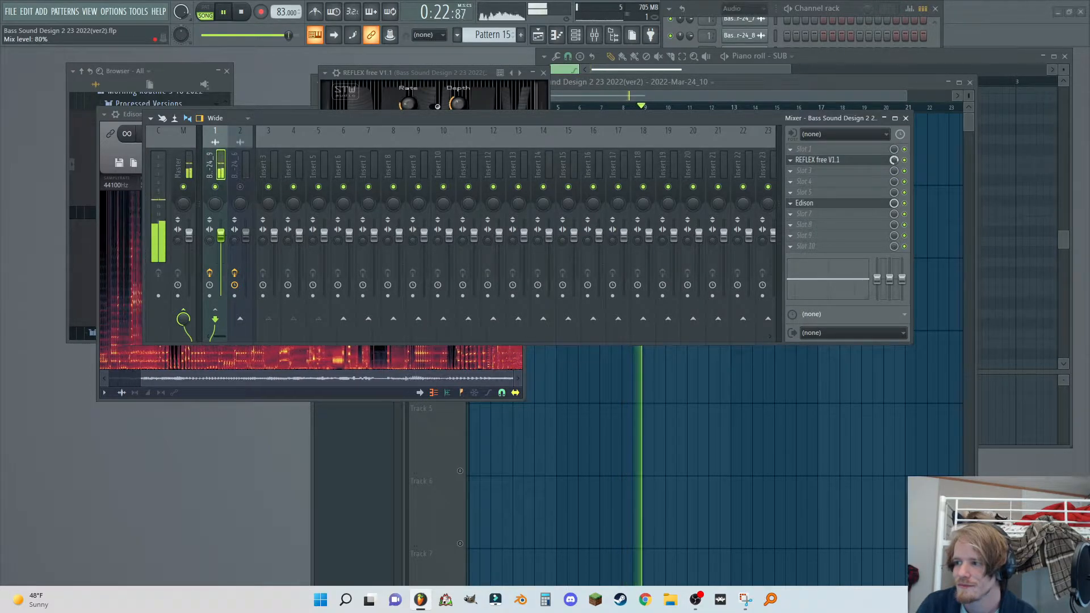
left_click(423, 79)
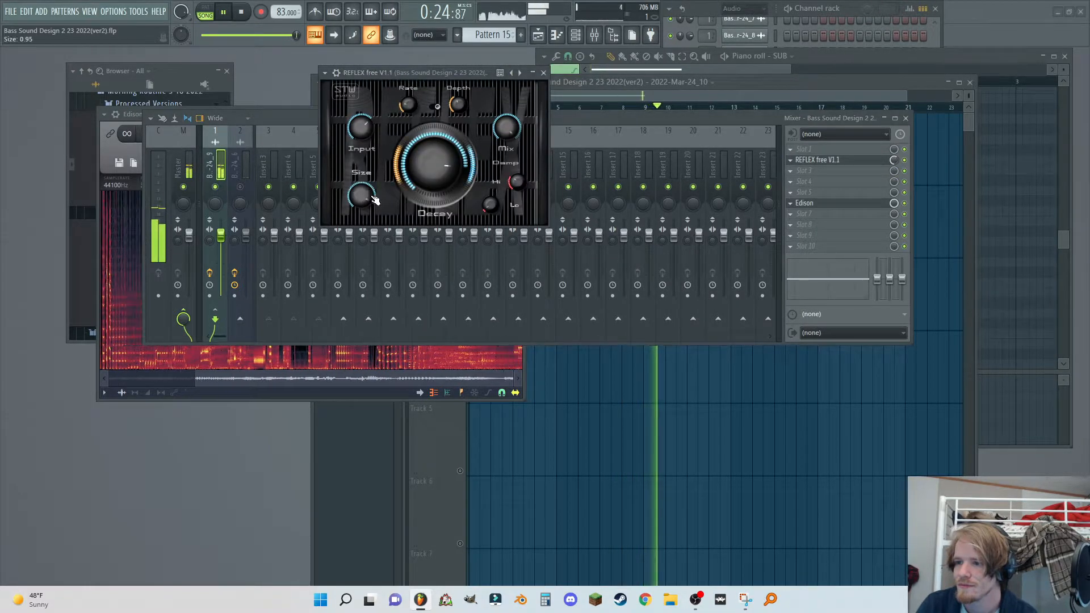
- Stop the Edison recording and send it to the playlist as an audio clip
left_click(823, 203)
left_click(824, 204)
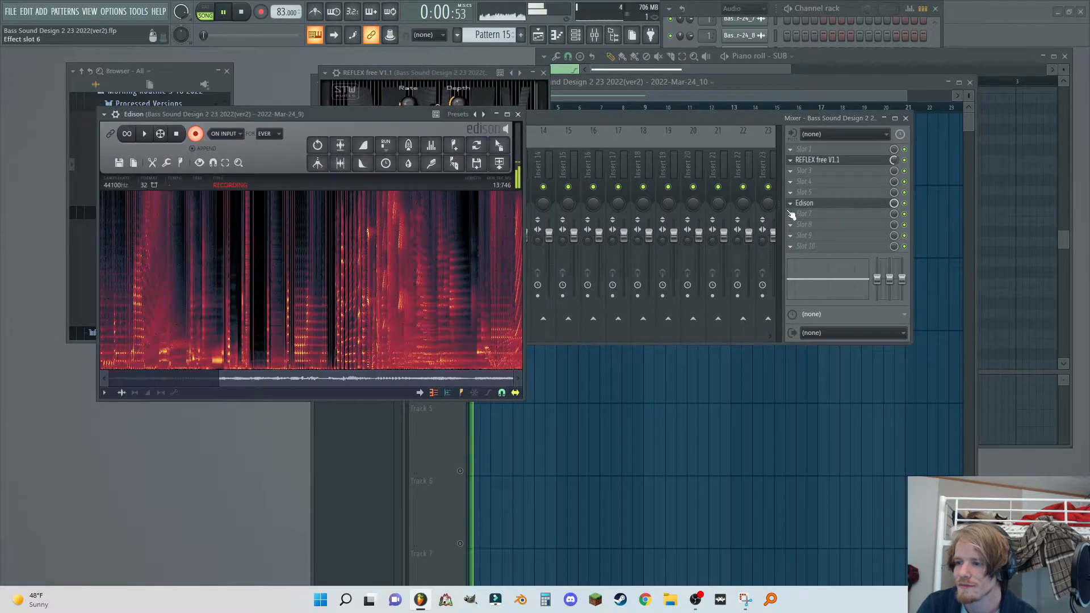
left_click(177, 135)
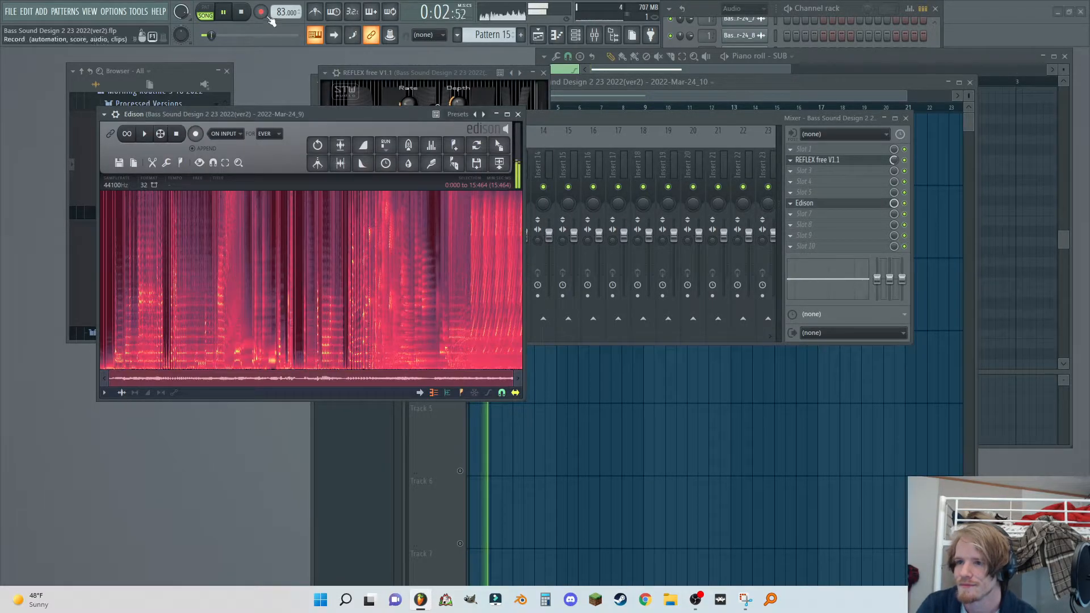
left_click(501, 164)
- Delete REFLEX free V1.1 from the mixer track's effect chain and bring the playlist forward
left_click(803, 172)
left_click(790, 160)
left_click(805, 185)
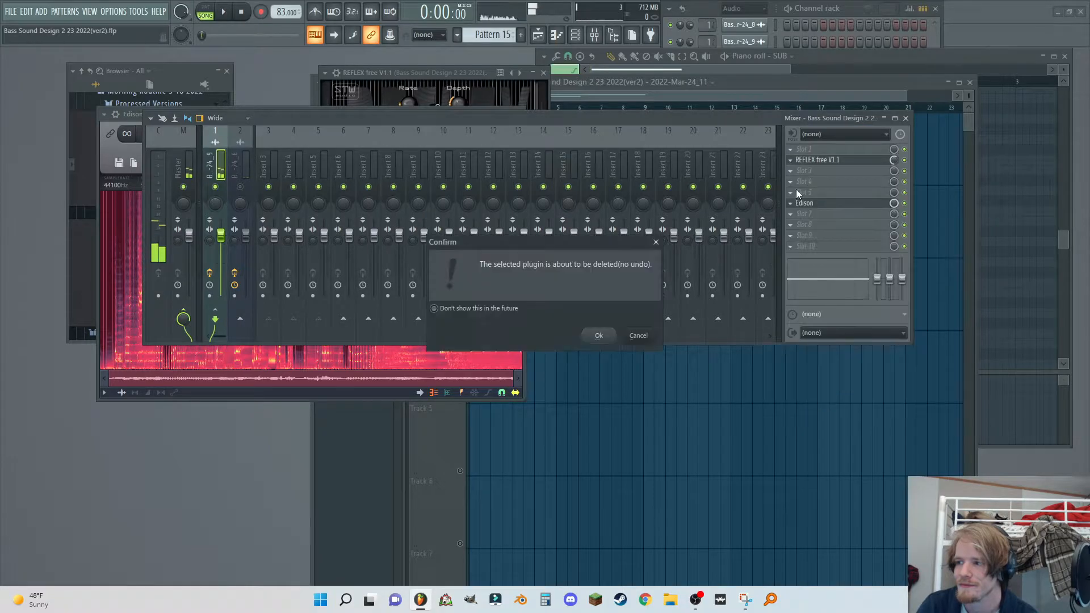
left_click(601, 335)
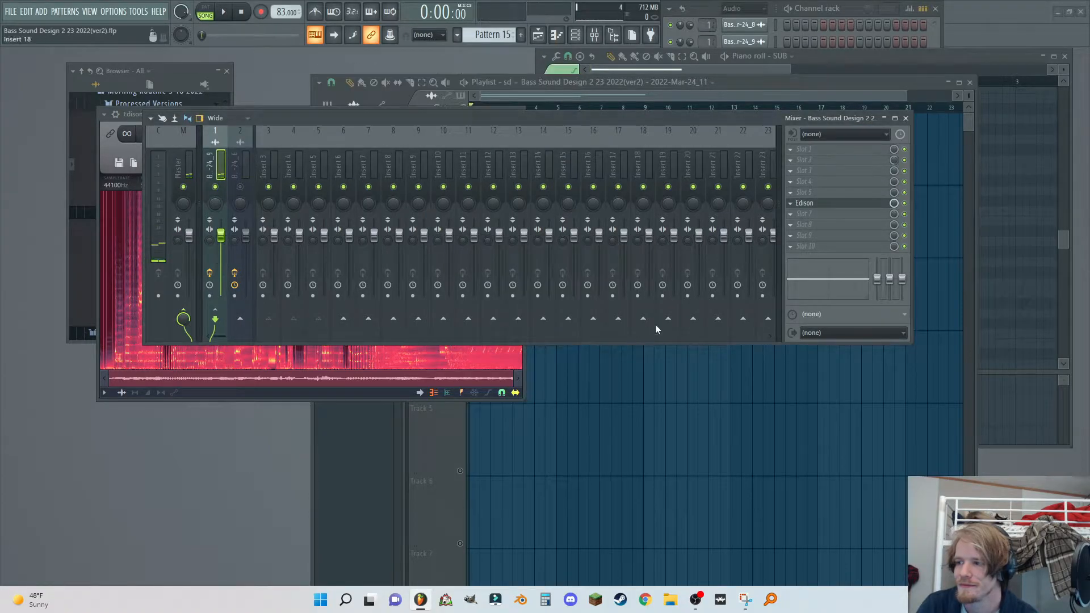
left_click(623, 108)
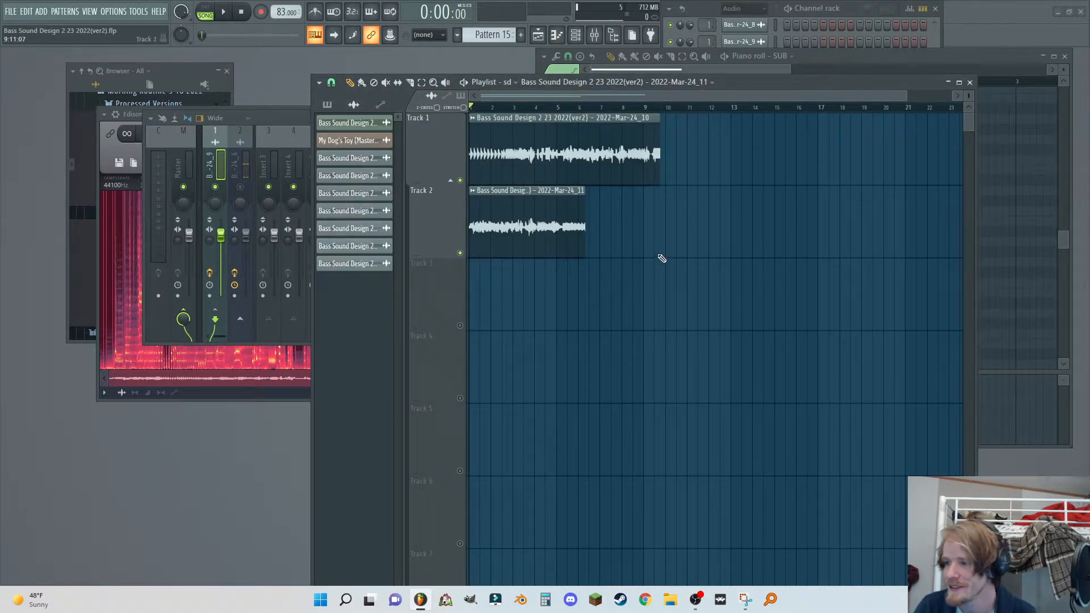
right_click(568, 207)
left_click(225, 14)
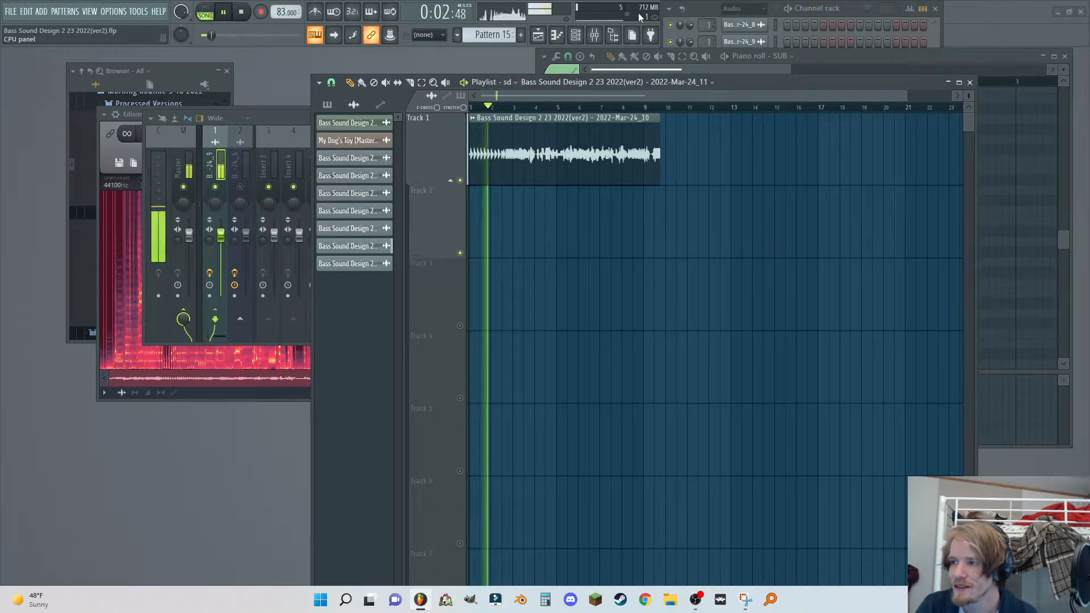
left_click_drag(708, 8, 934, 12)
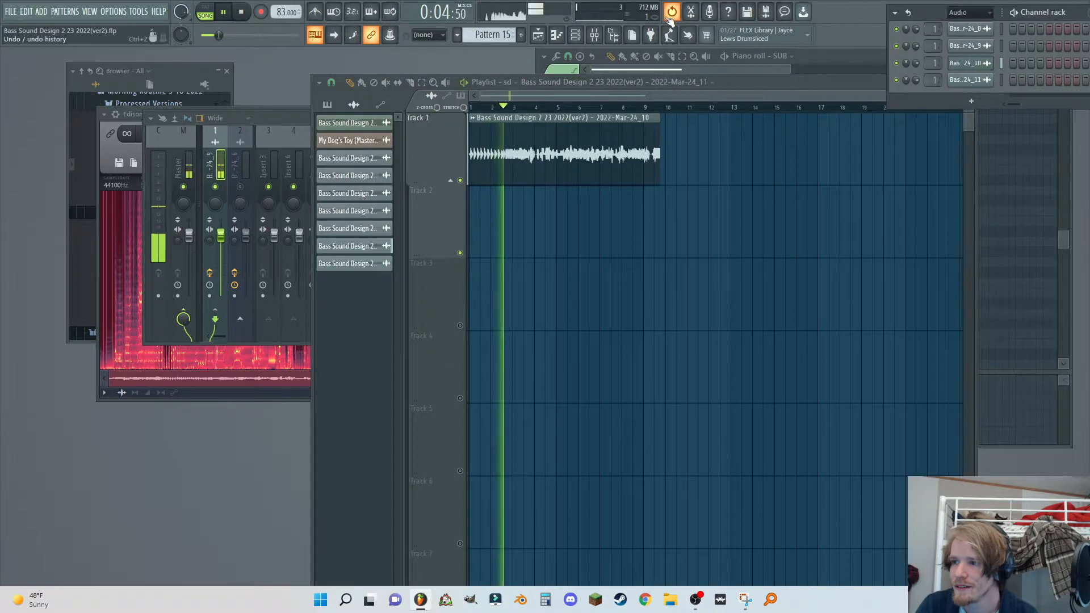
left_click(672, 12)
- Delete the old clip from Track 1 and move the shorter new recording from Track 2 into its place
right_click(559, 156)
left_click_drag(530, 214, 530, 141)
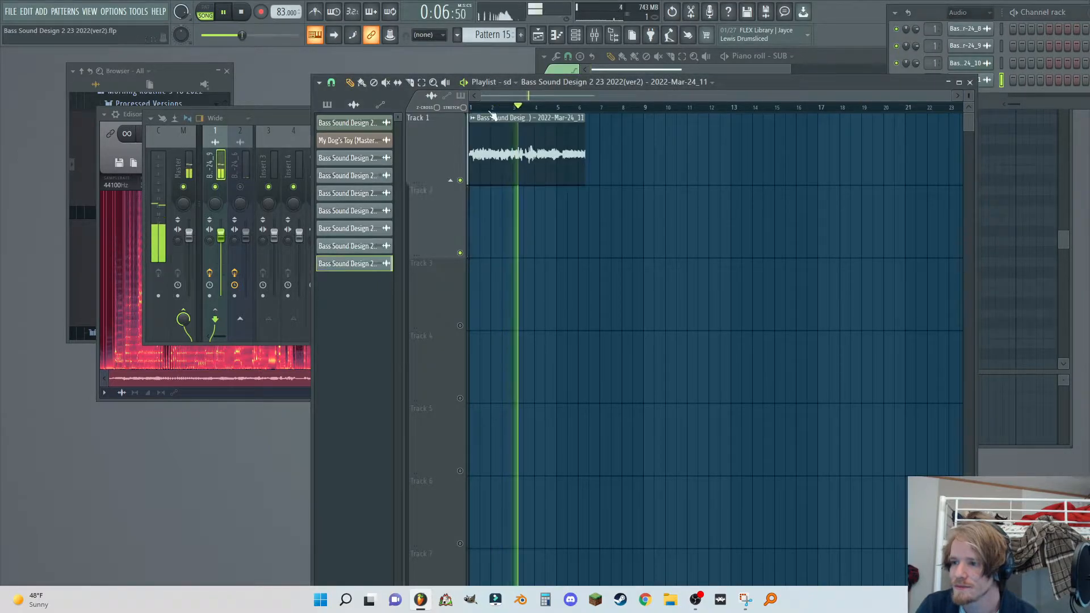
left_click_drag(951, 96, 618, 118)
- Load Decapitator into slot 1 of mixer track 1 and save the project
left_click(213, 153)
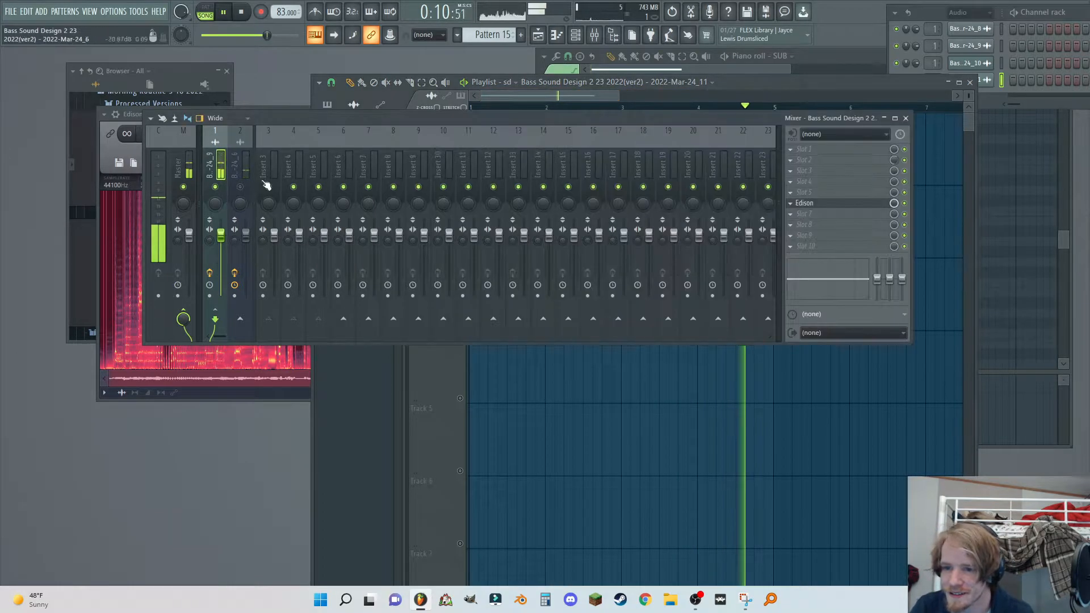
middle_click(840, 165)
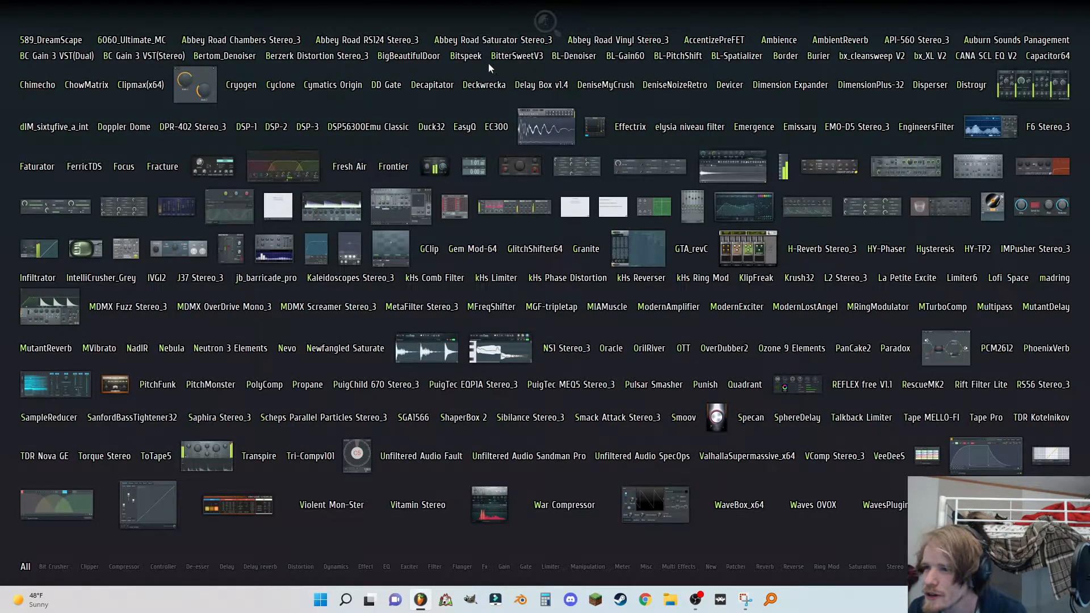
left_click(431, 84)
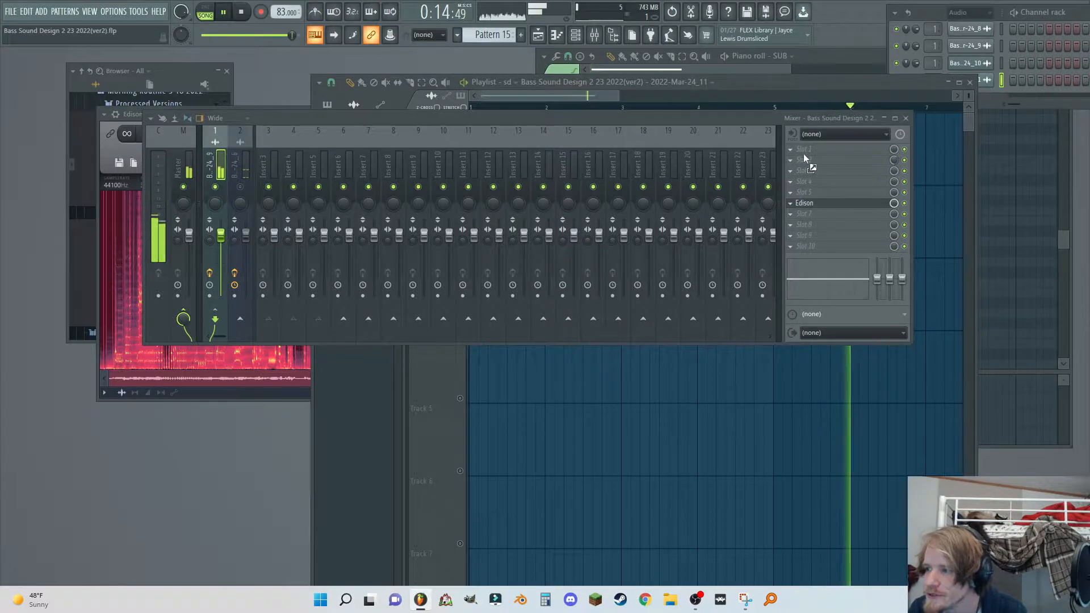
key("ctrl+s")
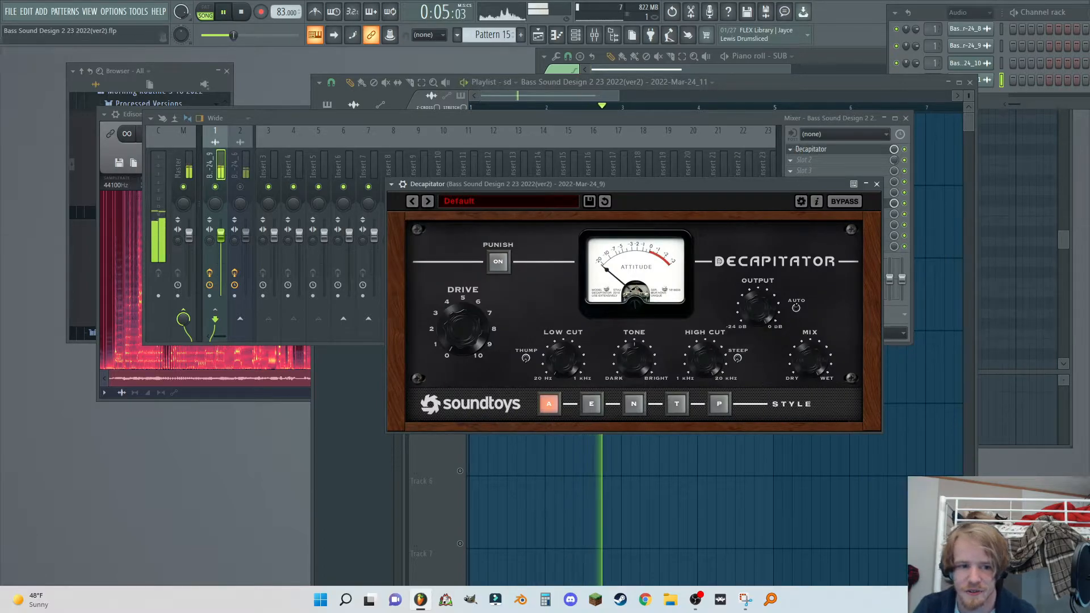
- Set Decapitator to style E and adjust its drive, tone and output level during playback
left_click_drag(537, 187, 523, 147)
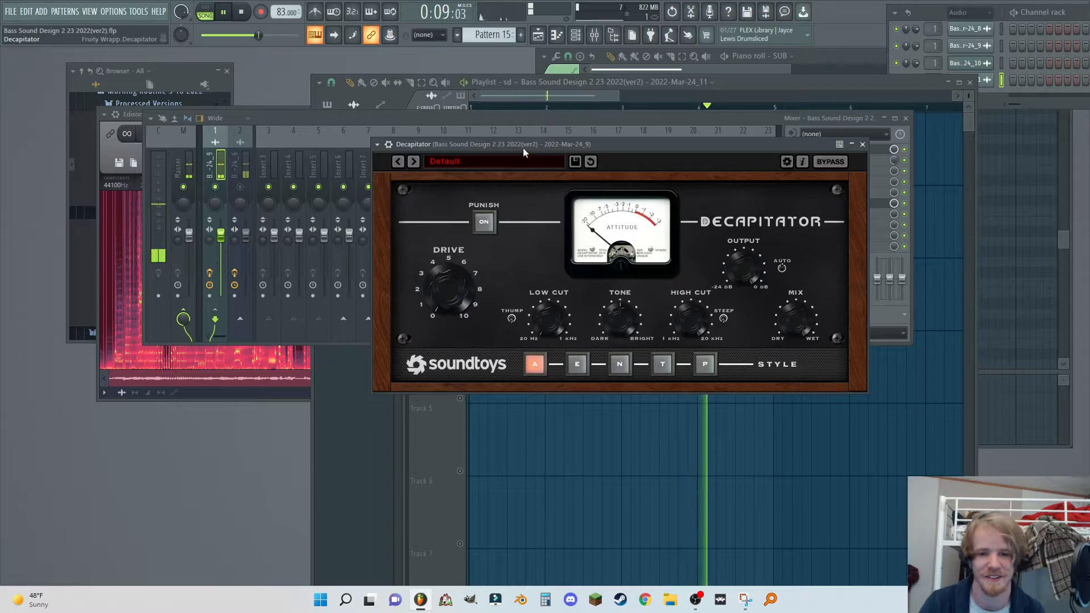
left_click_drag(624, 328, 583, 422)
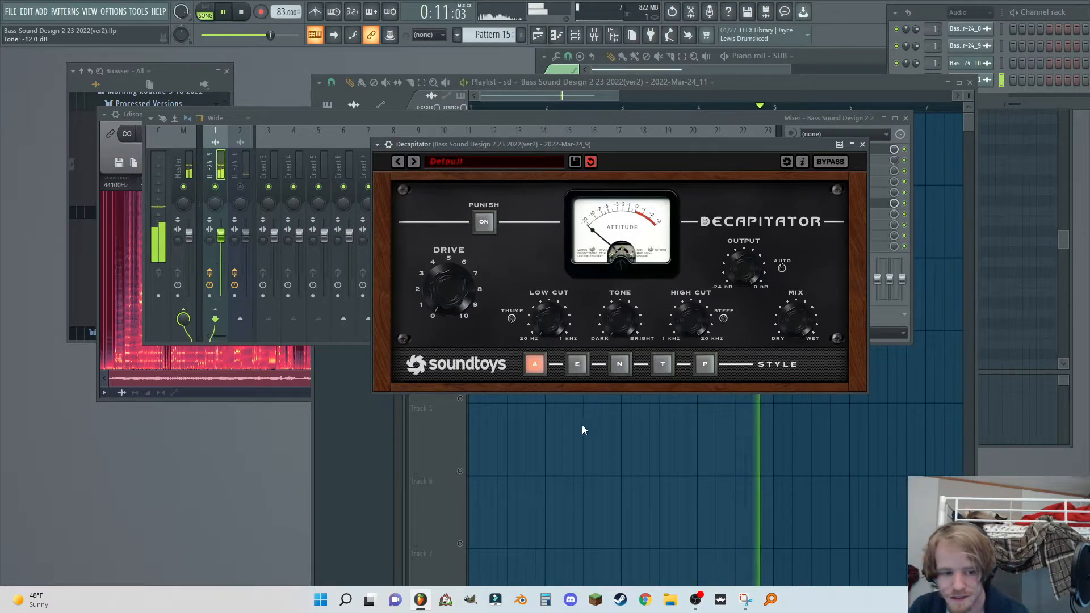
left_click_drag(456, 280, 464, 226)
left_click(577, 364)
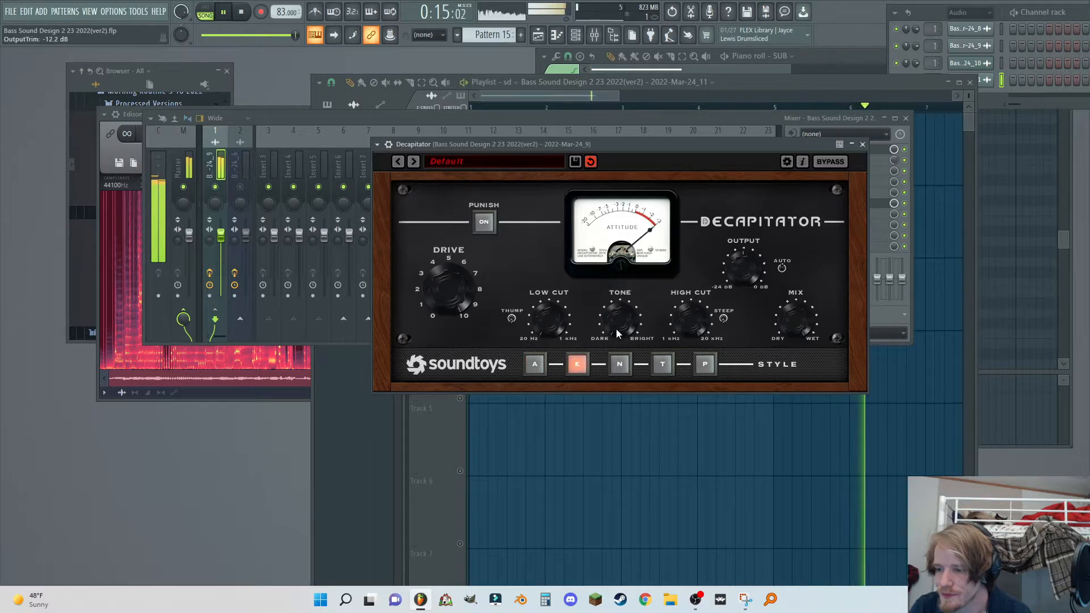
left_click_drag(624, 295, 625, 289)
left_click_drag(447, 302, 438, 316)
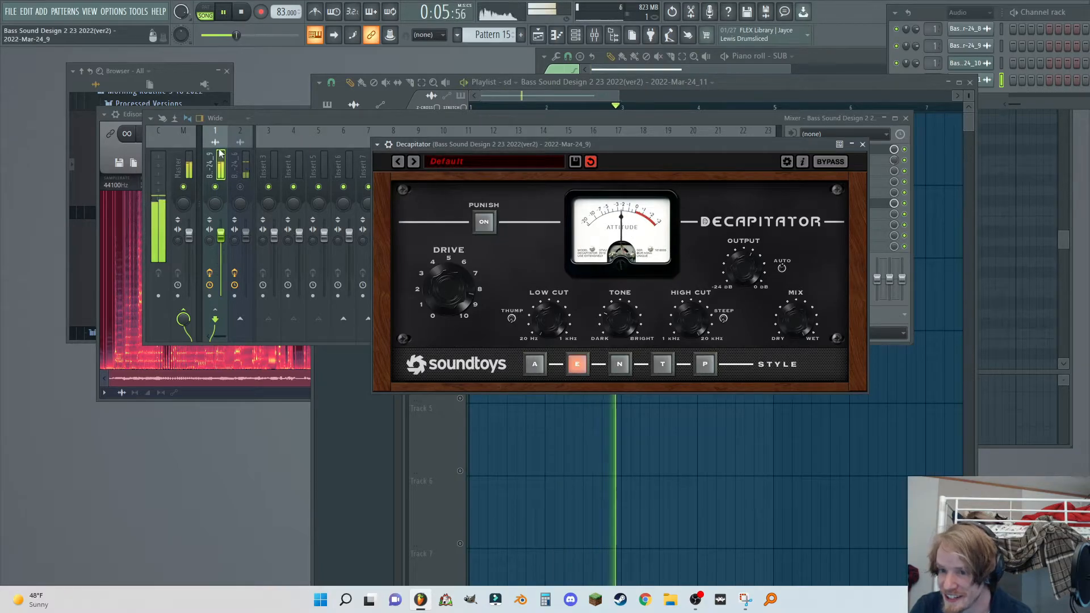
- Clear Edison's previous recording and start recording the track distorted by Decapitator
left_click(306, 135)
left_click(824, 207)
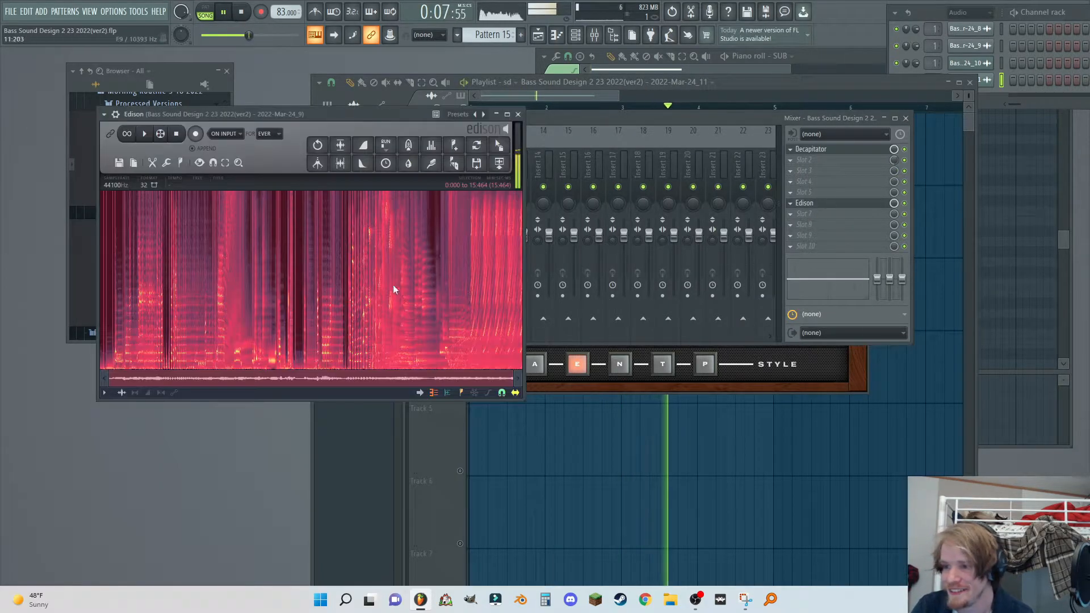
key("Delete")
left_click(195, 134)
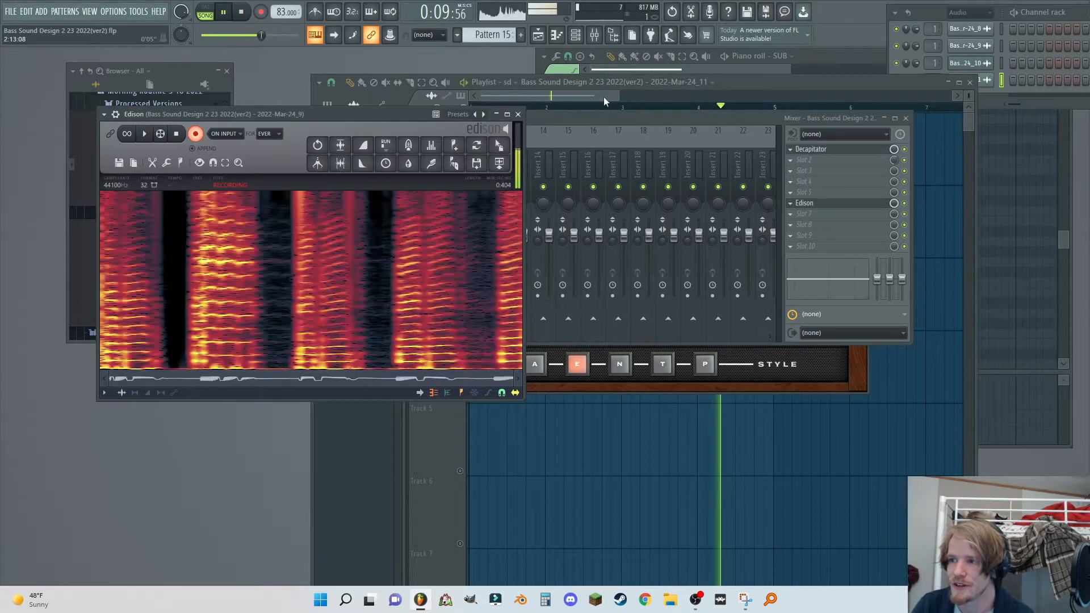
- Open the Track 1 clip's audio clip settings and shorten the clip to a tiny slice with the length control
left_click(604, 96)
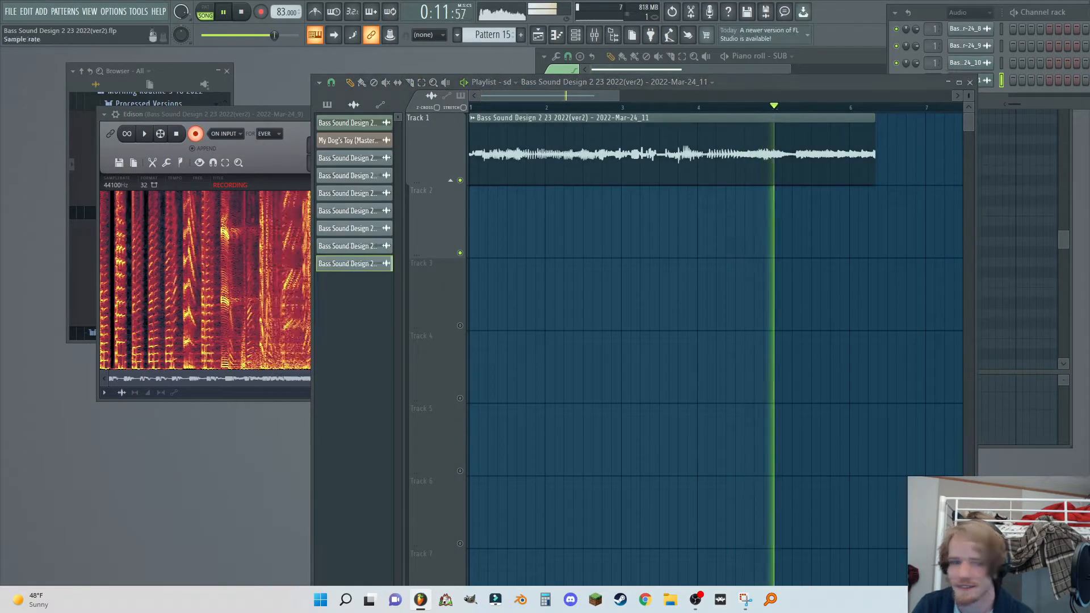
left_click_drag(837, 339, 835, 367)
left_click_drag(752, 187, 503, 173)
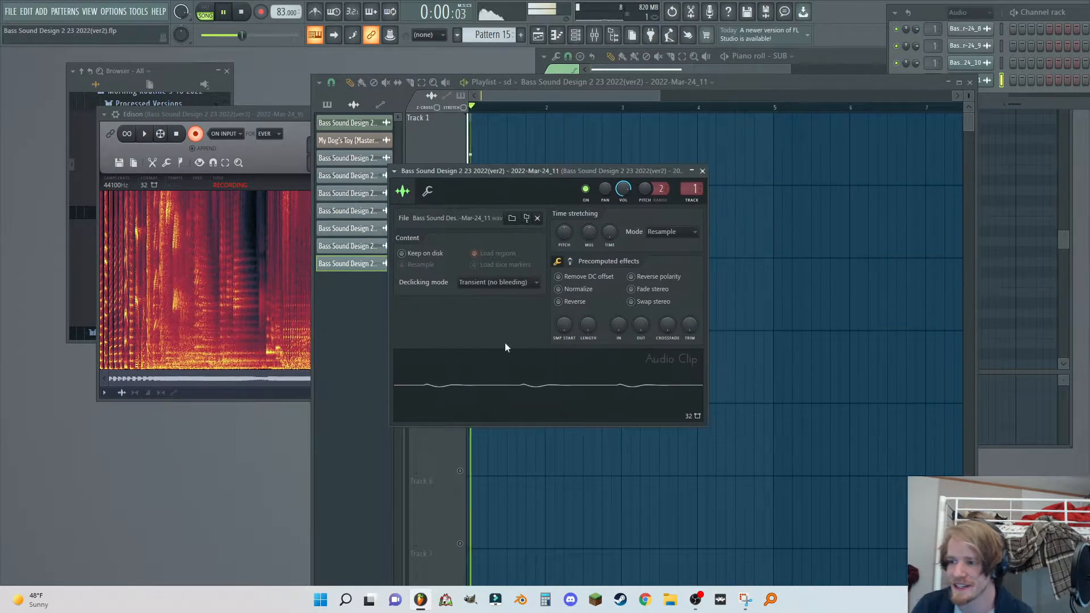
- Sweep the clip's sample start up to about 69% while varying the quick fade-out as Edison records
left_click_drag(562, 325, 562, 309)
left_click_drag(640, 325, 641, 310)
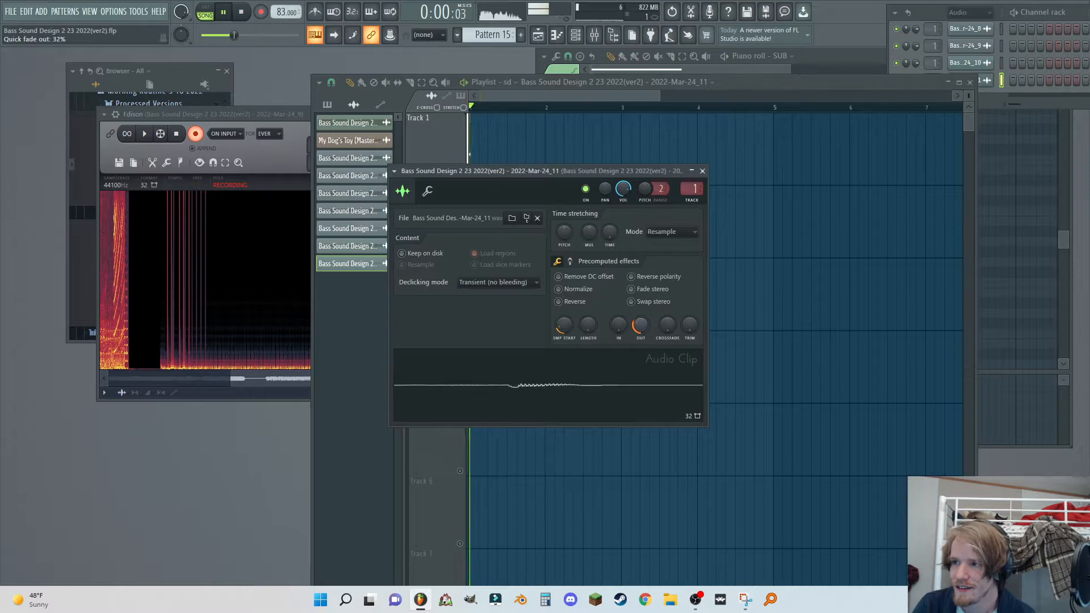
left_click_drag(640, 310, 640, 326)
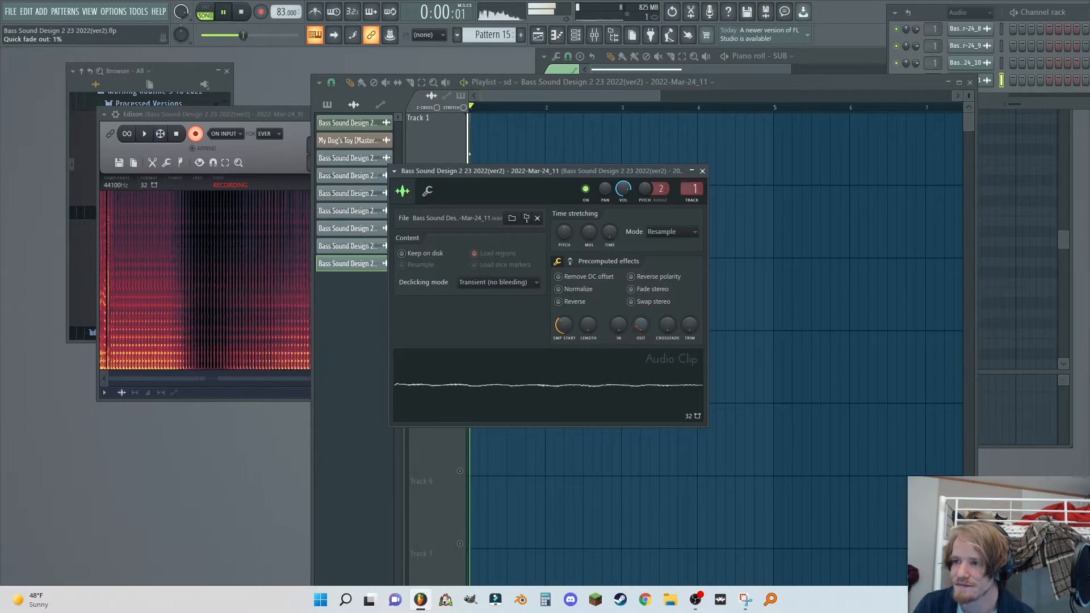
left_click_drag(564, 325, 563, 298)
left_click_drag(640, 309, 640, 328)
left_click_drag(564, 324, 564, 318)
mouse_move(640, 325)
left_mouse_down()
mouse_move(640, 313)
mouse_move(641, 326)
left_mouse_up()
left_click_drag(569, 329, 569, 327)
mouse_move(641, 326)
left_mouse_down()
mouse_move(641, 315)
mouse_move(641, 326)
left_mouse_up()
left_click_drag(569, 327, 571, 329)
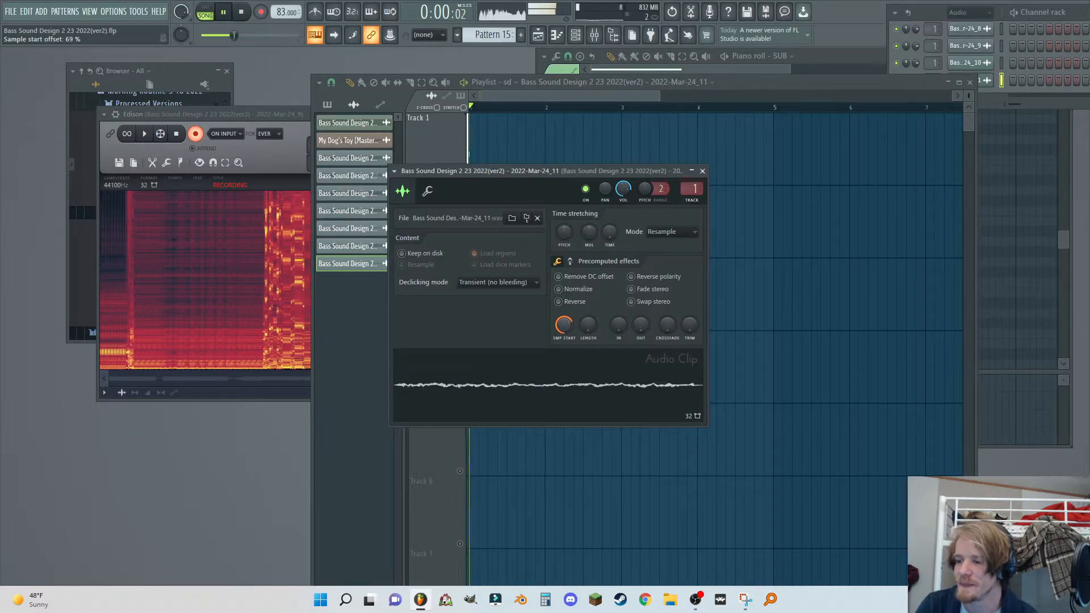
- Sweep the clip's sample start back down through about 42% and 26%, with bursts of quick fade-out, during the recording
left_click_drag(640, 326, 640, 337)
left_click_drag(564, 325, 564, 327)
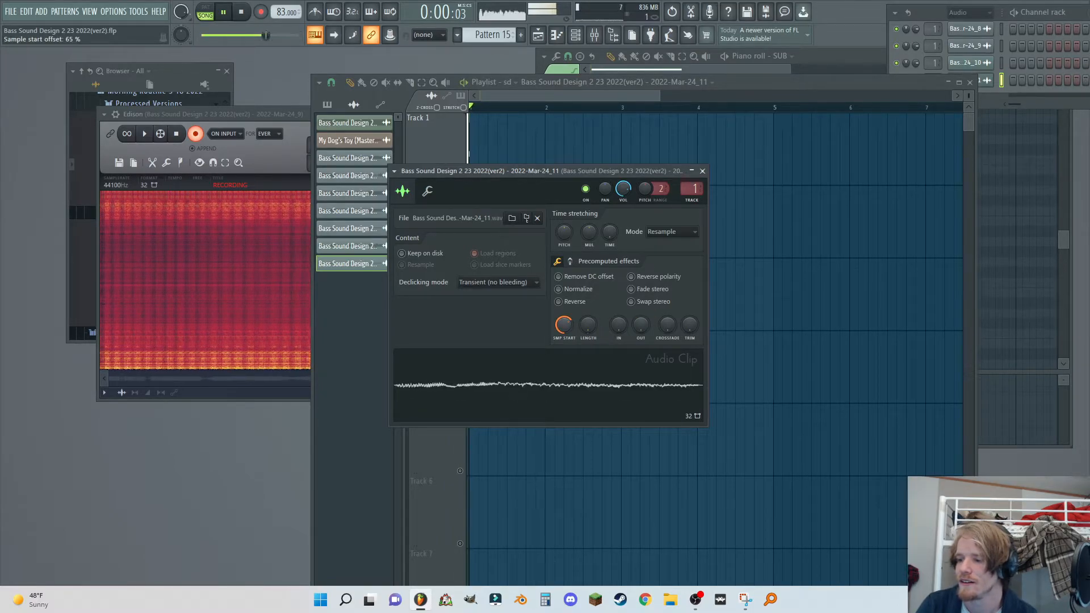
mouse_move(640, 324)
left_mouse_down()
mouse_move(640, 315)
mouse_move(641, 334)
left_mouse_up()
left_click_drag(564, 325, 564, 309)
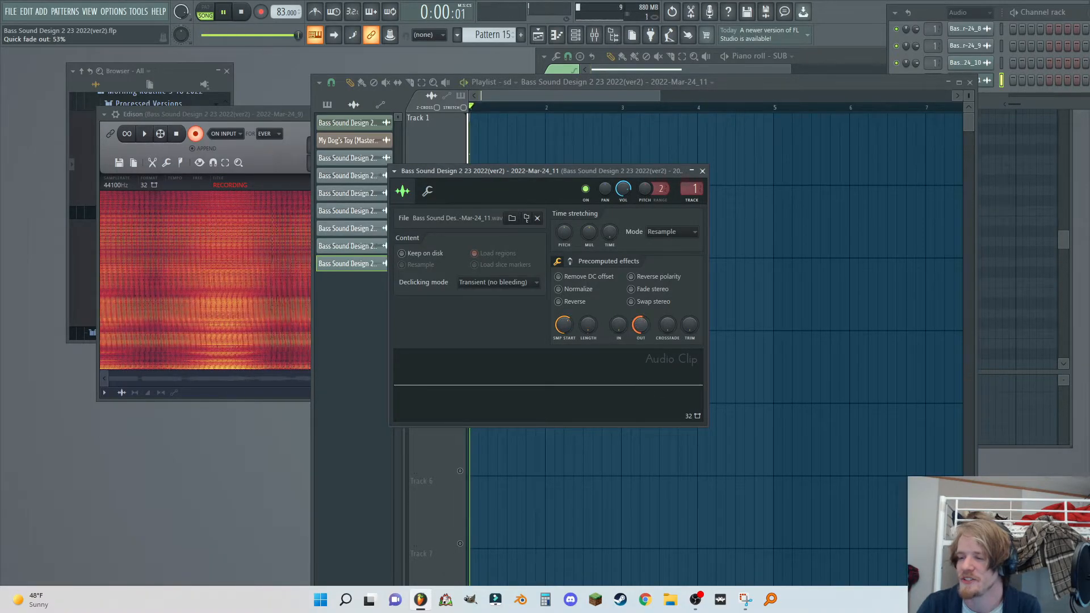
left_click_drag(569, 335, 567, 332)
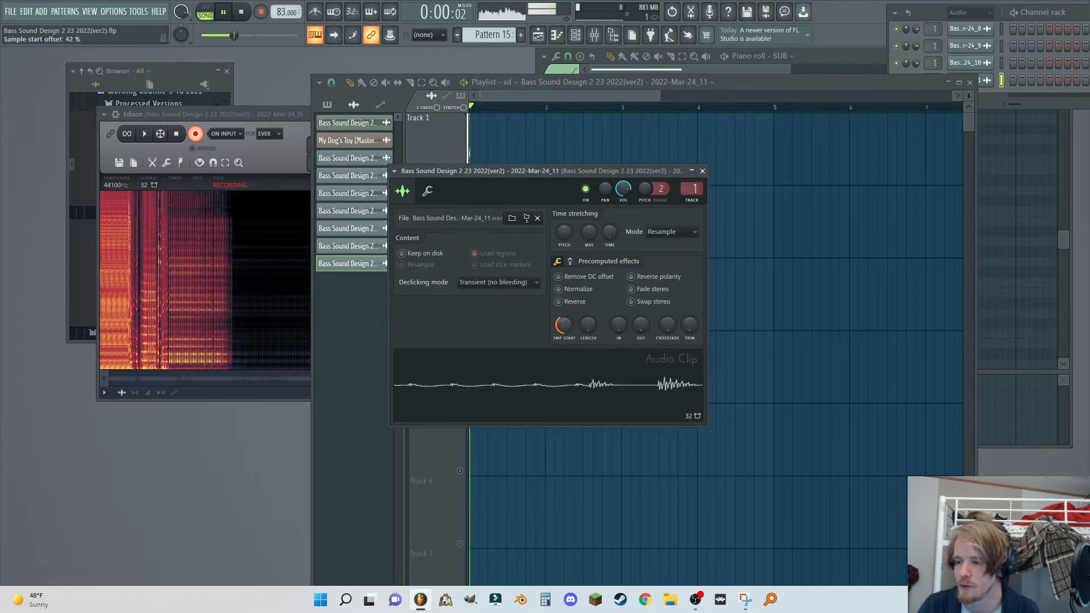
mouse_move(641, 325)
left_mouse_down()
mouse_move(640, 303)
mouse_move(640, 328)
left_mouse_up()
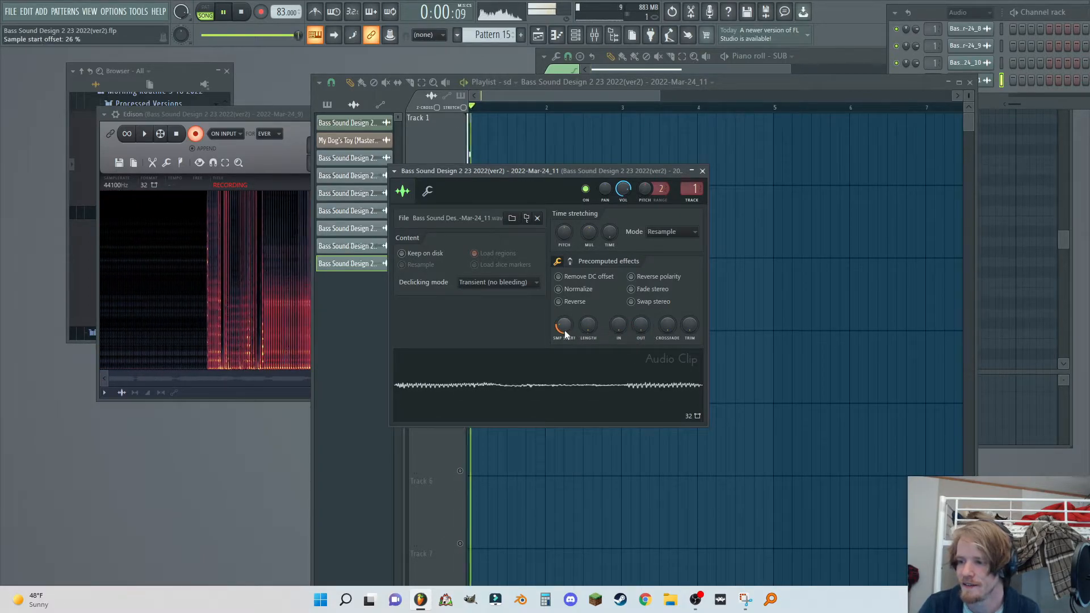
left_click_drag(564, 329, 564, 333)
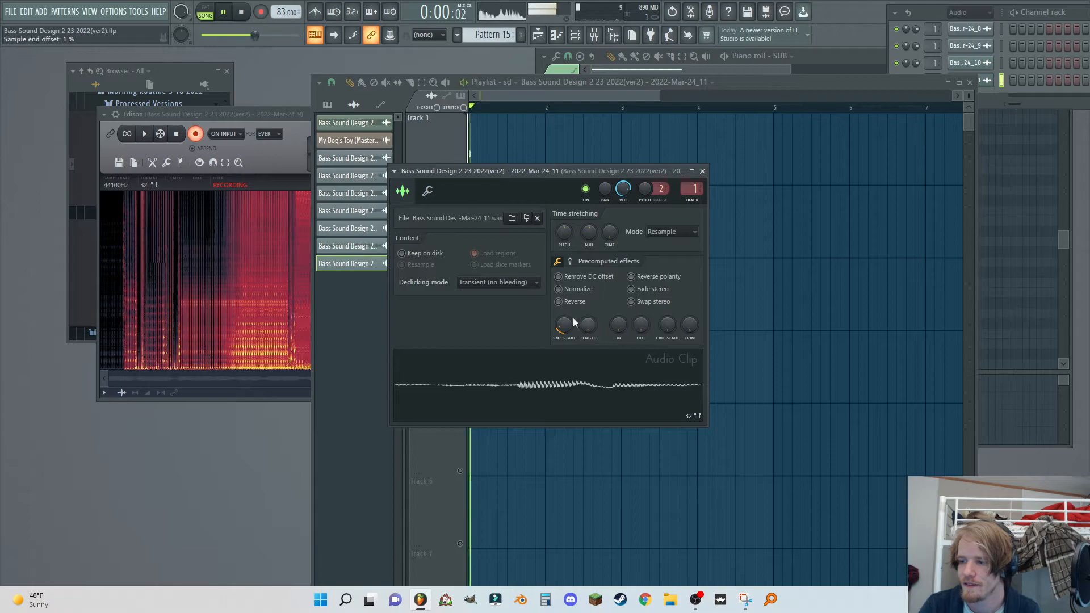
mouse_move(644, 330)
left_mouse_down()
mouse_move(644, 311)
mouse_move(644, 341)
left_mouse_up()
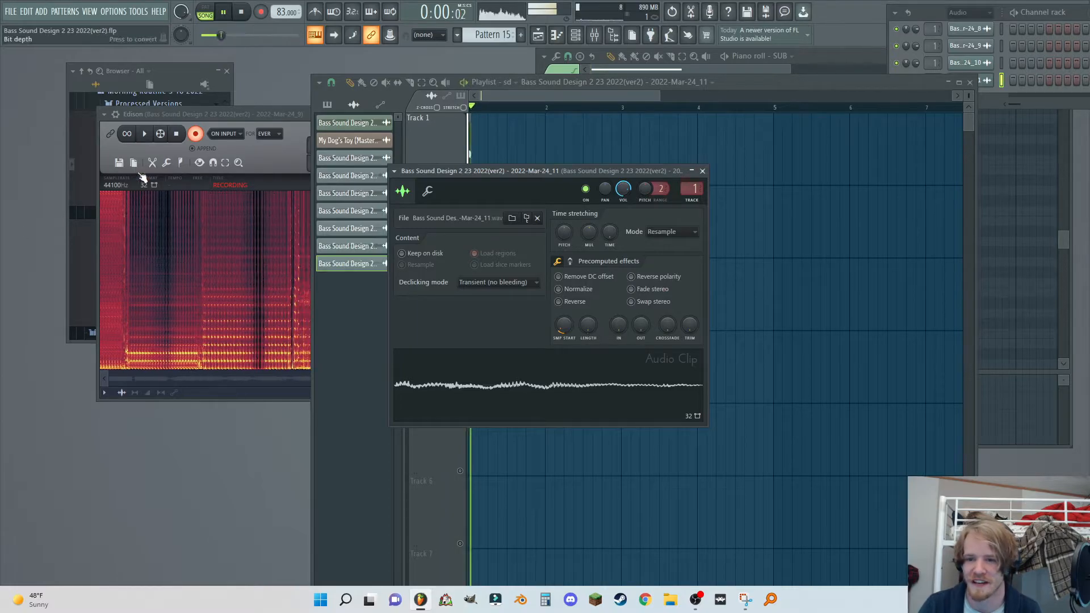
- Stop the recording and song playback, then audition the captured sound looped in Edison and stop it
left_click(176, 134)
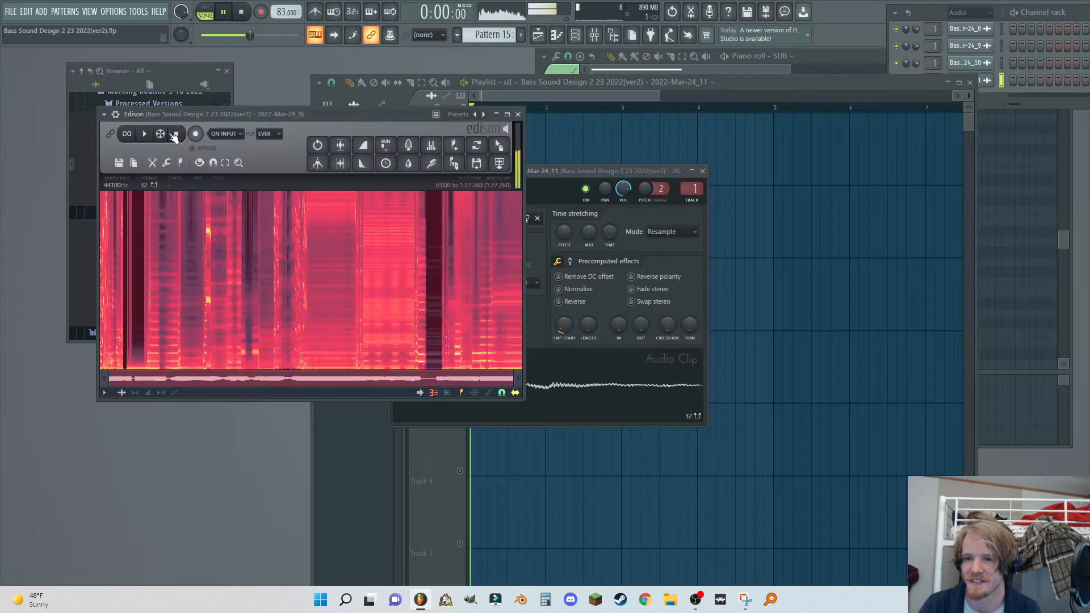
left_click(241, 12)
left_click_drag(390, 116, 745, 94)
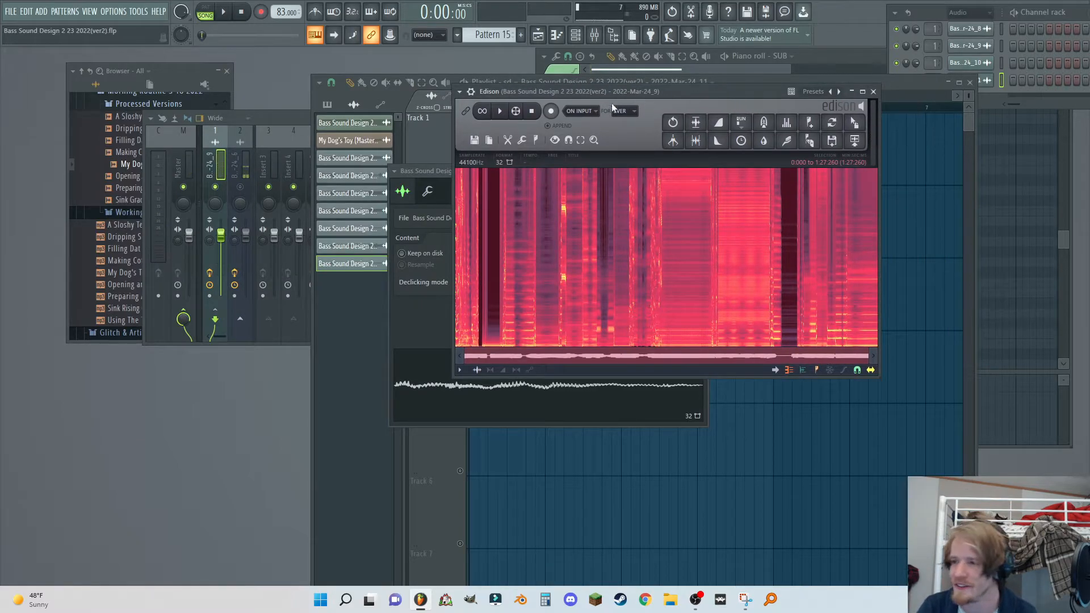
left_click(484, 111)
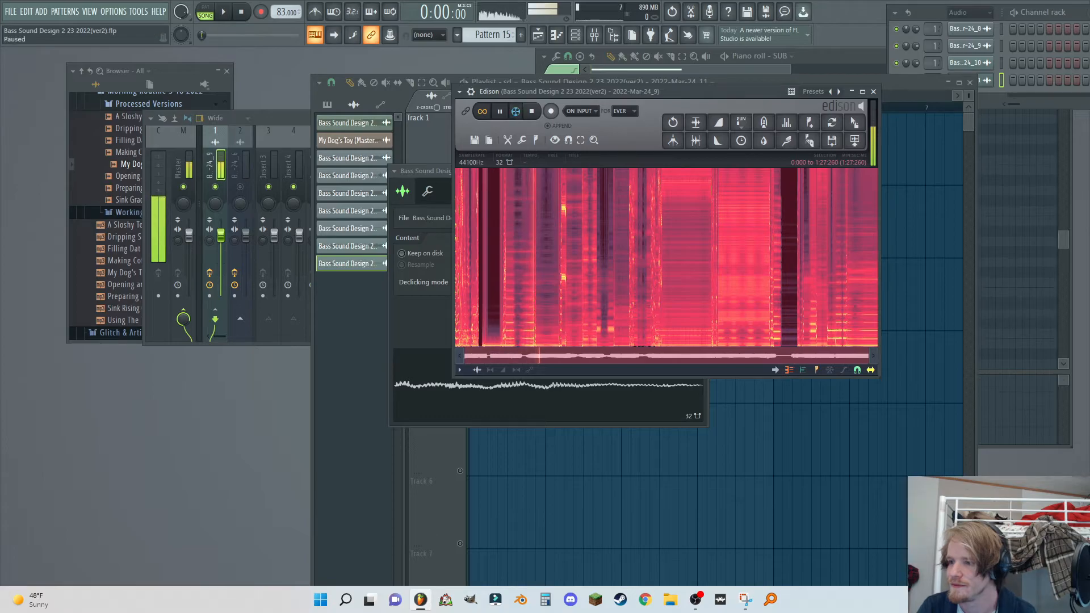
left_click(534, 111)
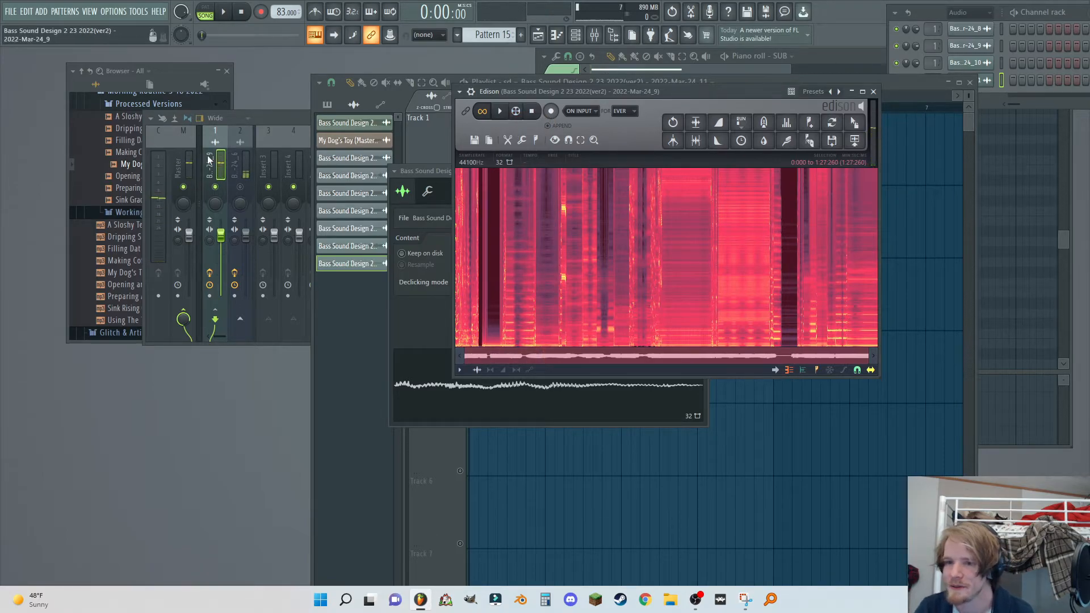
- Load a second Edison into slot 8 of mixer track 1, set its recording duration to Ever and start recording
key("F9")
left_click(651, 35)
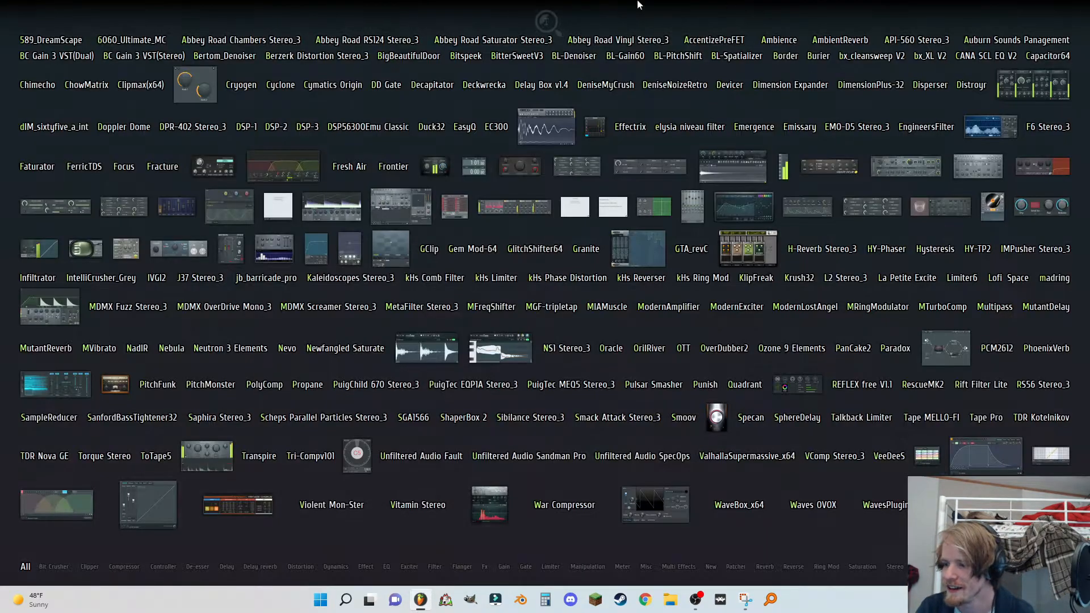
mouse_move(645, 564)
left_click(239, 282)
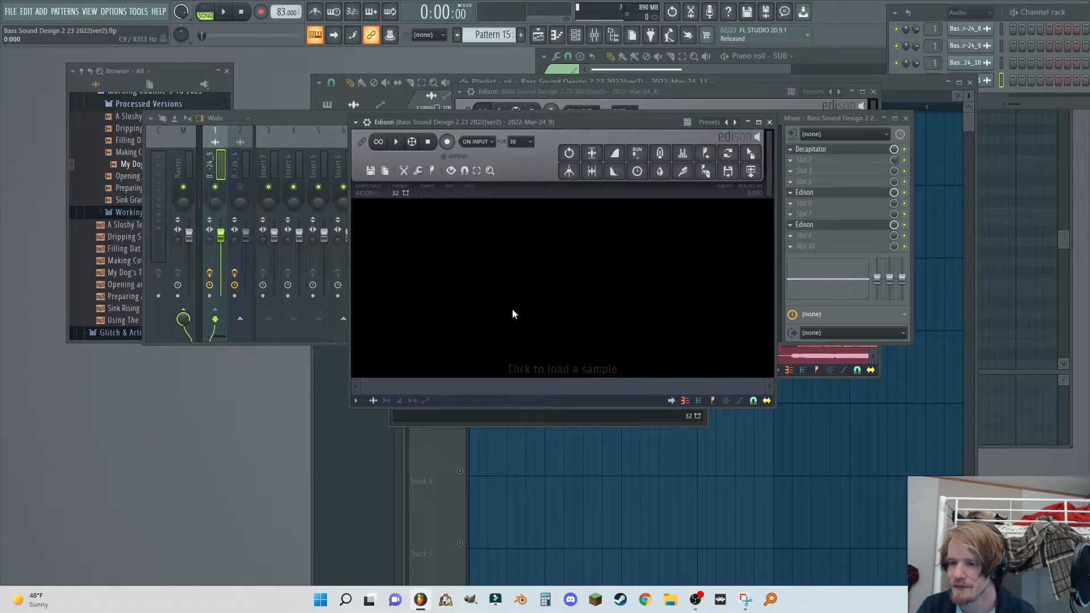
left_click(521, 142)
left_click(530, 154)
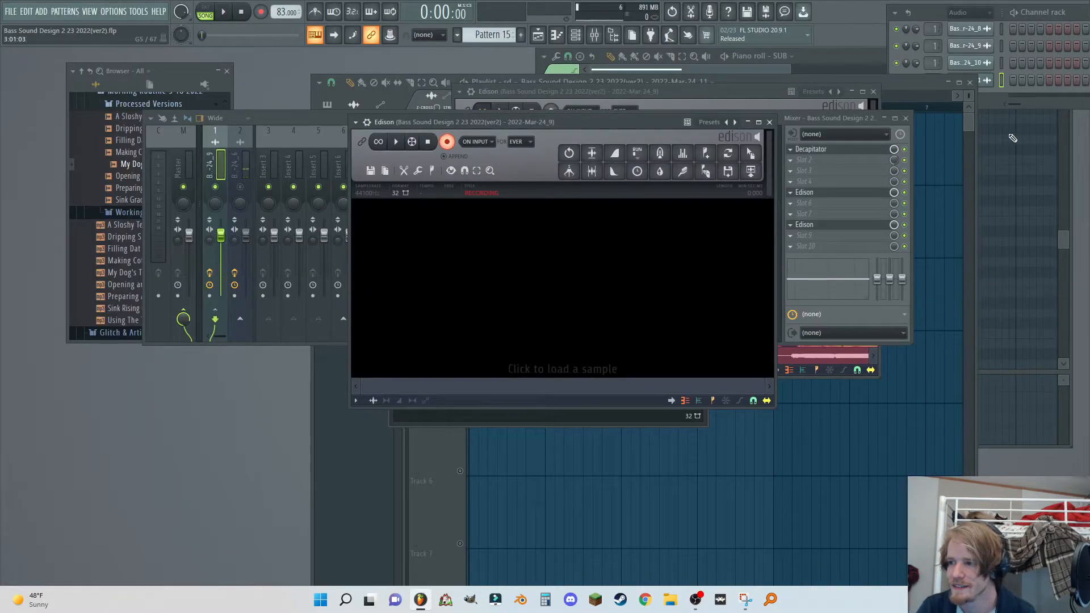
- Play the first Edison's recording on loop, scrubbing it and selecting short regions near its start for the second Edison to capture
left_click(826, 196)
left_click(500, 111)
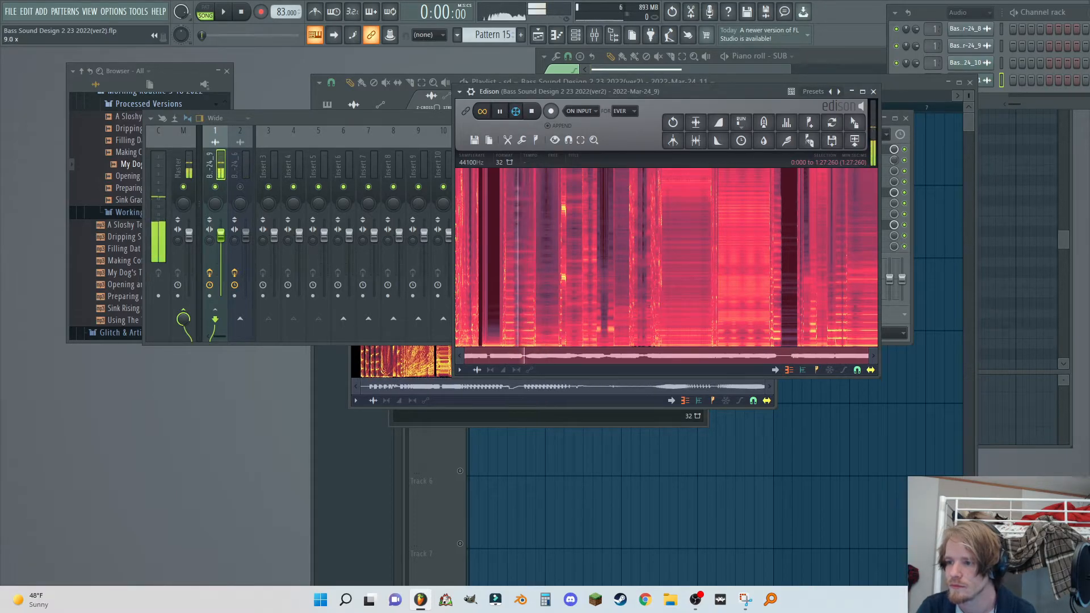
left_click_drag(516, 111, 522, 112)
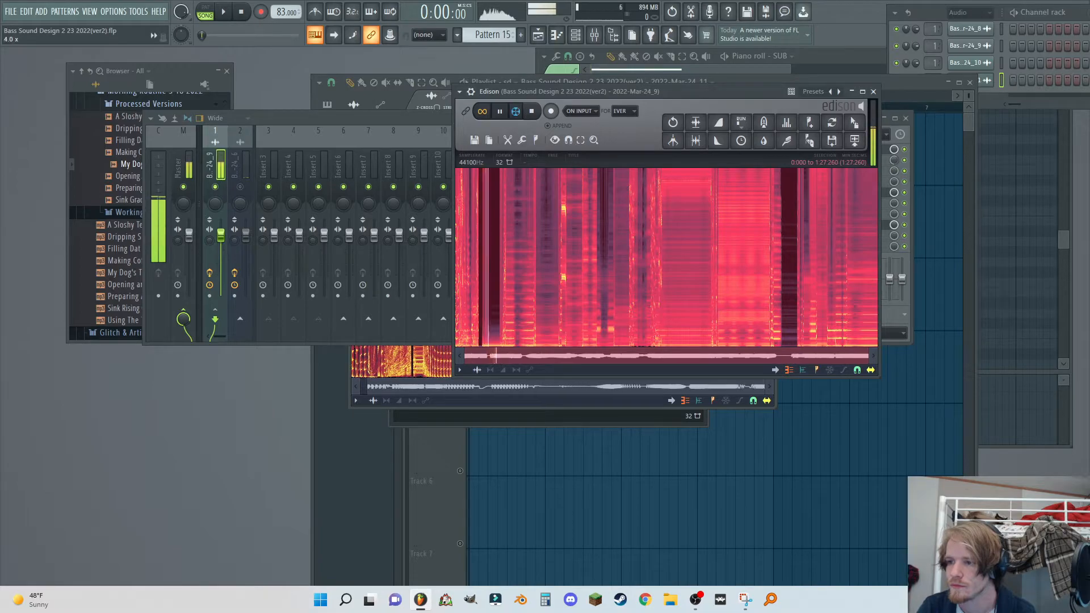
mouse_move(492, 237)
left_mouse_down()
mouse_move(640, 233)
mouse_move(495, 229)
left_mouse_up()
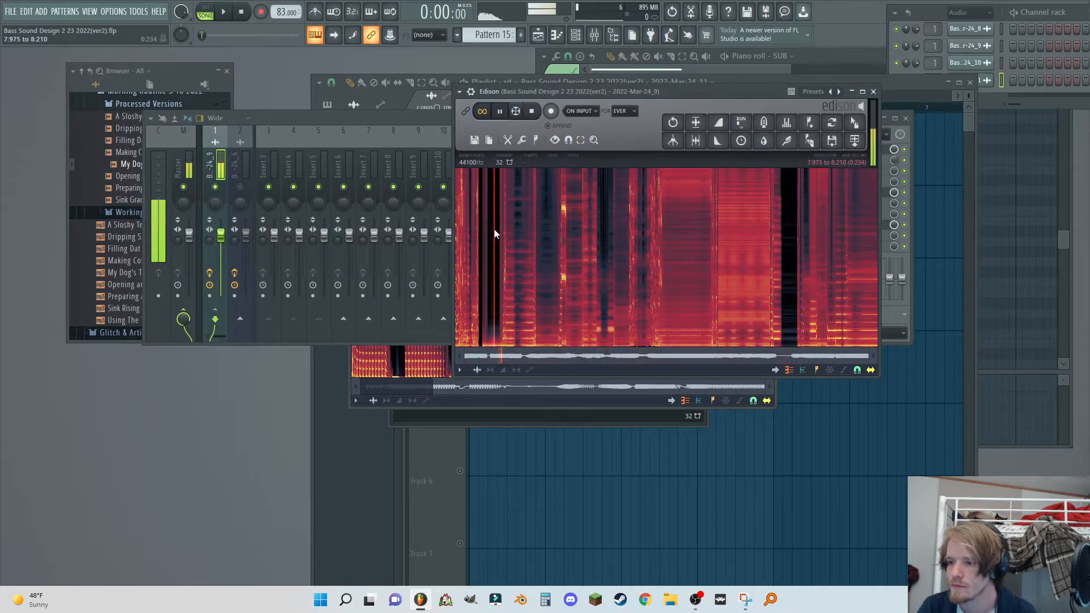
left_click_drag(516, 111, 515, 111)
mouse_move(495, 227)
left_mouse_down()
mouse_move(526, 224)
mouse_move(510, 222)
left_mouse_up()
left_click_drag(515, 112, 523, 111)
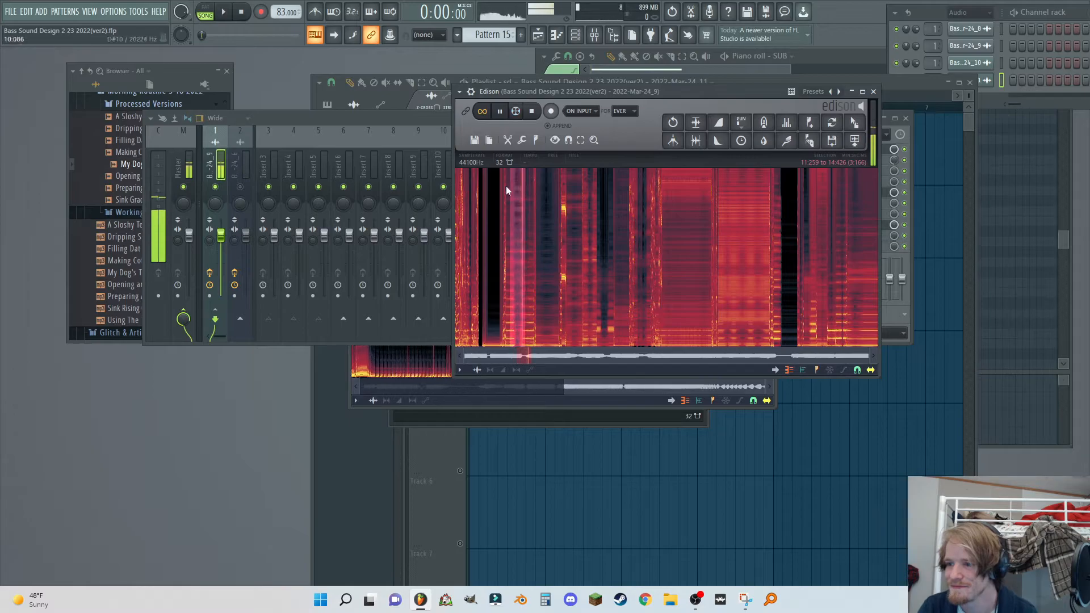
- Keep selecting and scrubbing longer regions across the middle and end of the recording, including 41.988 to 55.241 and 1:13.890 to 1:25.266
left_click_drag(510, 186, 611, 194)
left_click_drag(515, 111, 518, 112)
left_click_drag(524, 207, 658, 202)
left_click_drag(516, 112, 519, 112)
left_click_drag(614, 203, 721, 212)
left_click_drag(645, 214, 658, 217)
left_click_drag(515, 111, 496, 124)
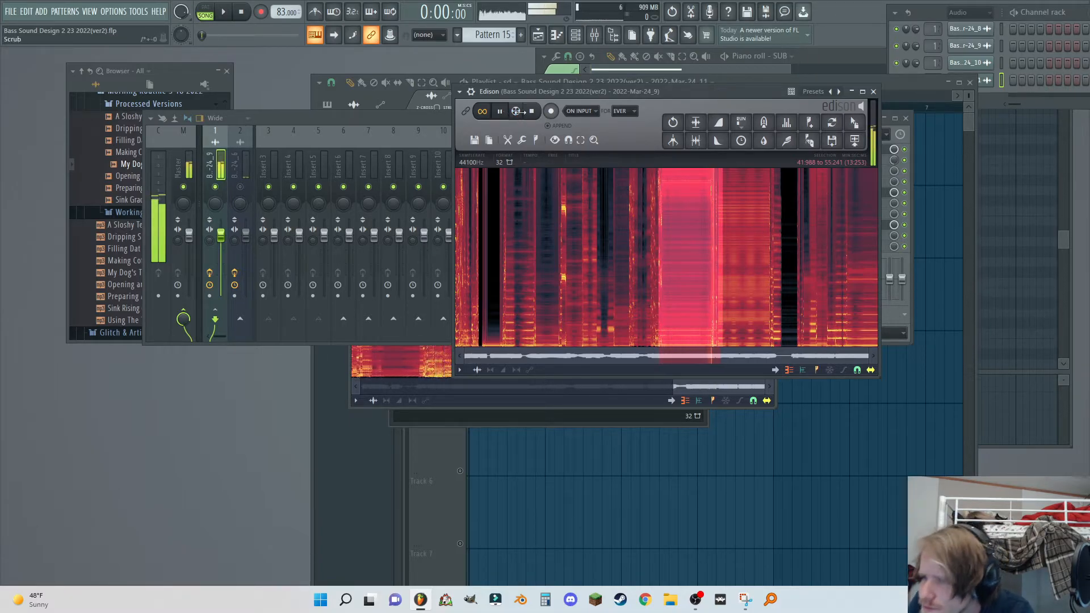
left_click_drag(721, 230, 851, 211)
right_click(814, 203)
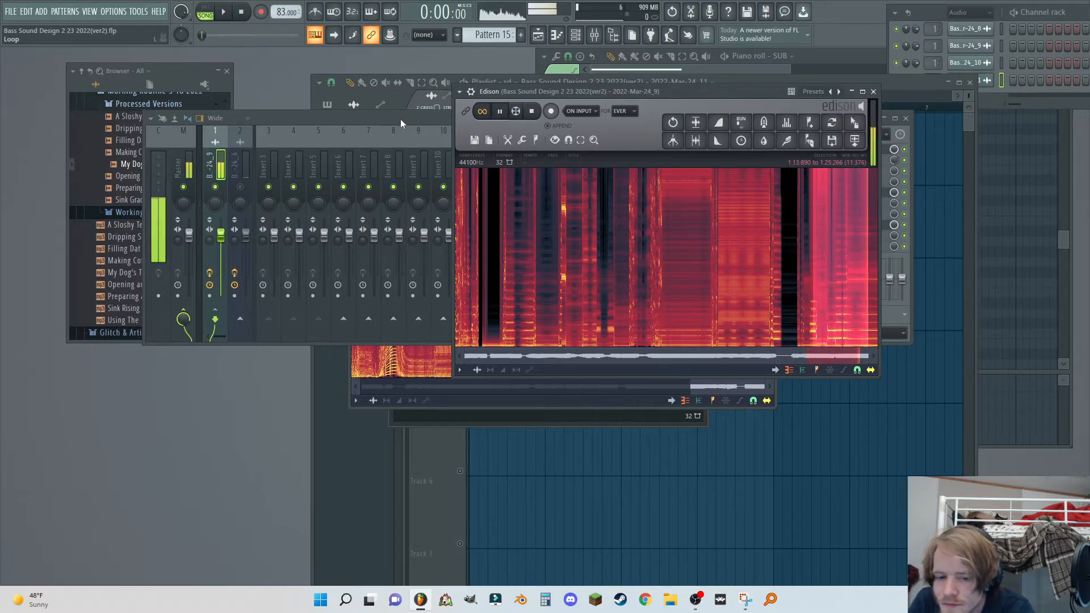
- Loop the recording's final section from 1:25.266, then stop and send the second Edison's capture to the playlist as an audio clip
left_click(890, 204)
left_click(888, 203)
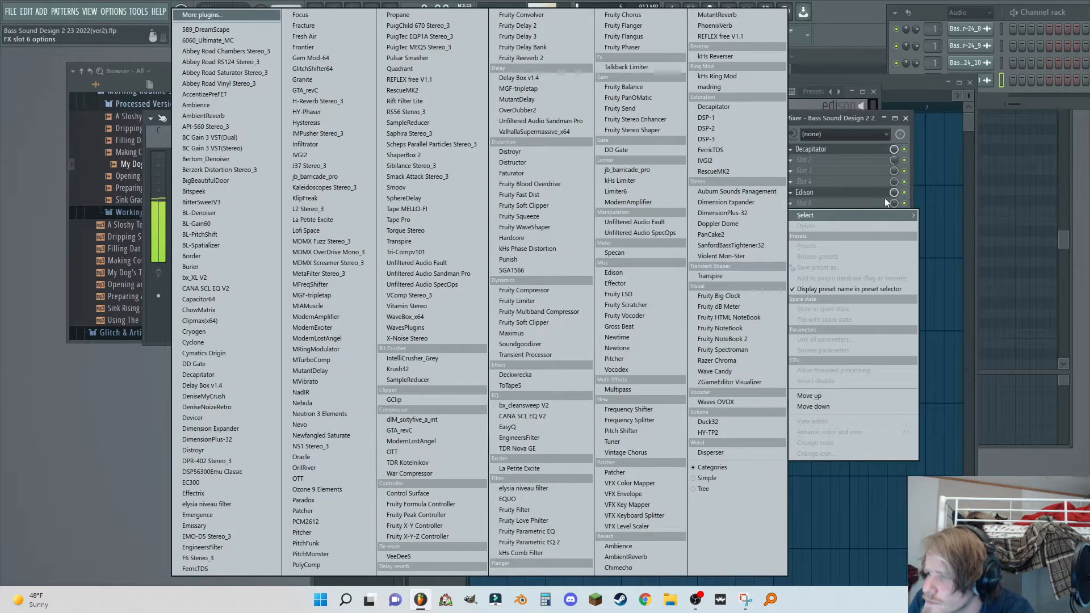
left_click(829, 119)
left_click(806, 193)
left_click_drag(828, 226, 872, 222)
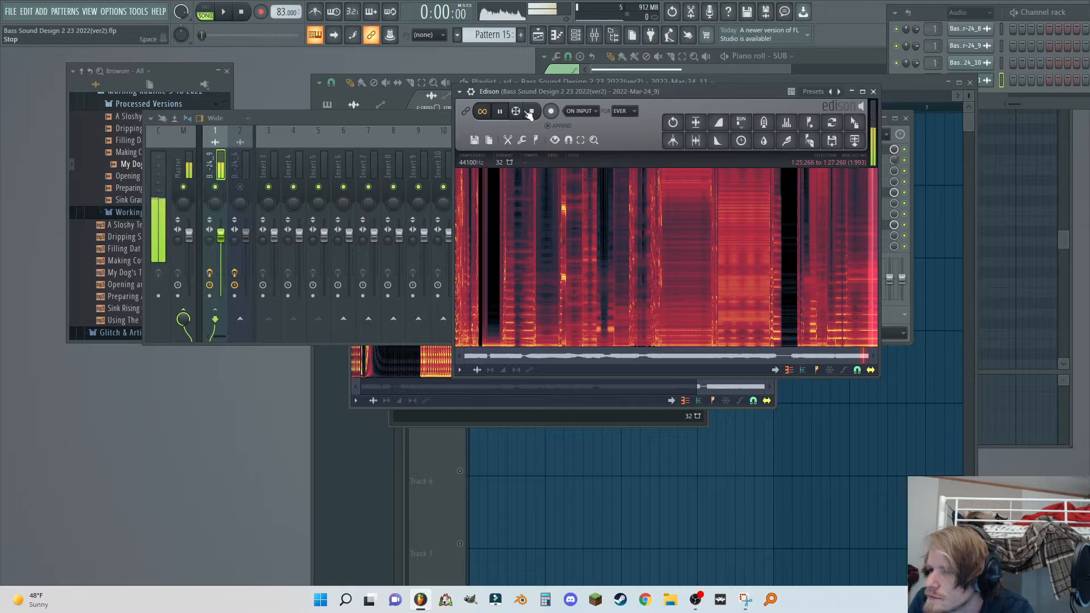
left_click(889, 225)
left_click(890, 224)
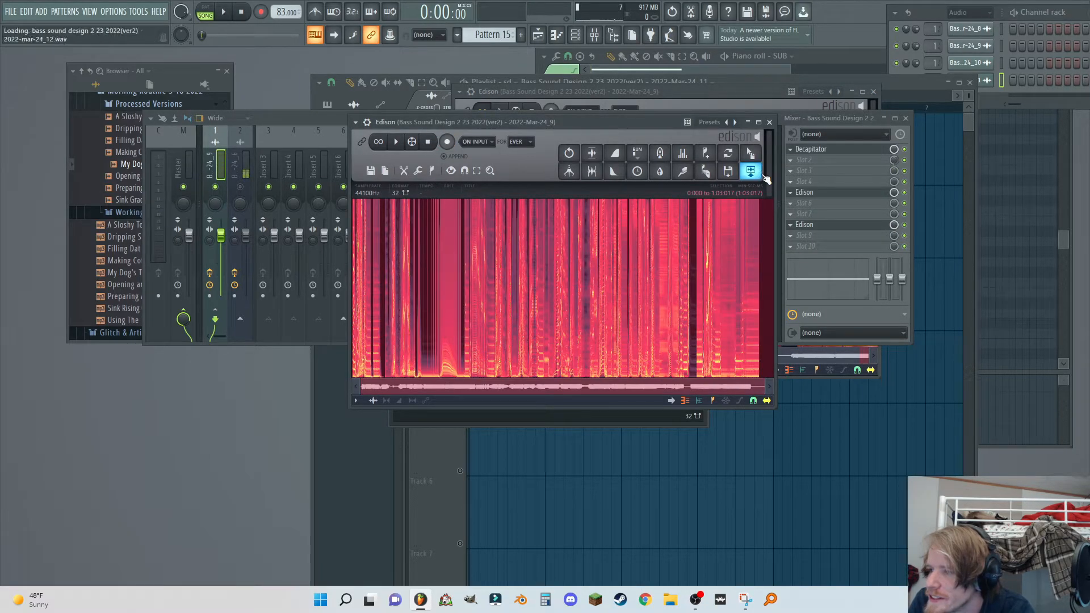
- Delete Decapitator from slot 1 of mixer track 1
left_click(812, 119)
left_click(791, 149)
left_click(805, 172)
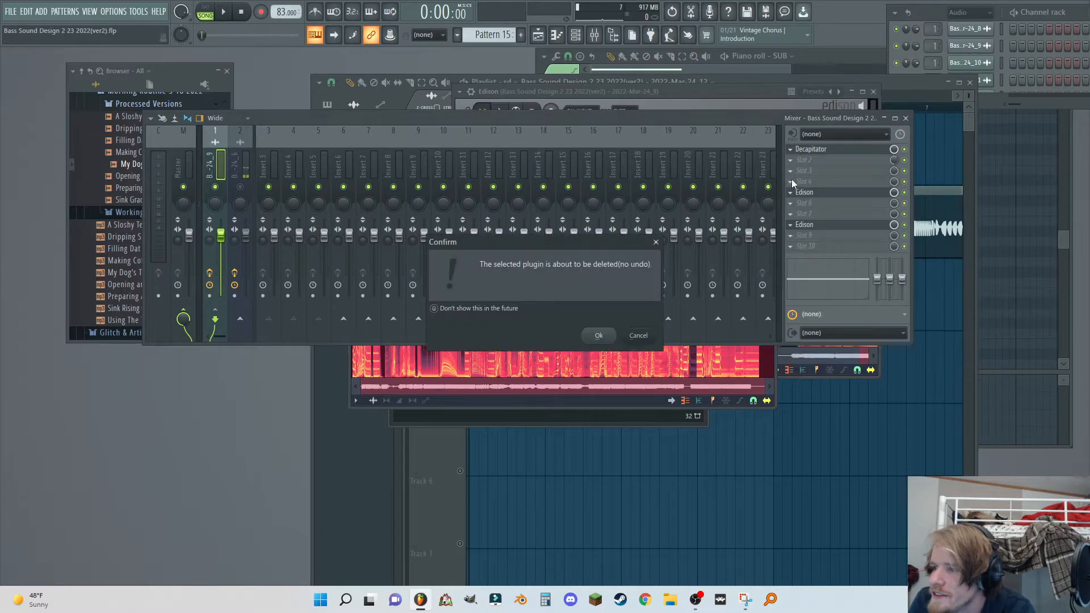
left_click(591, 336)
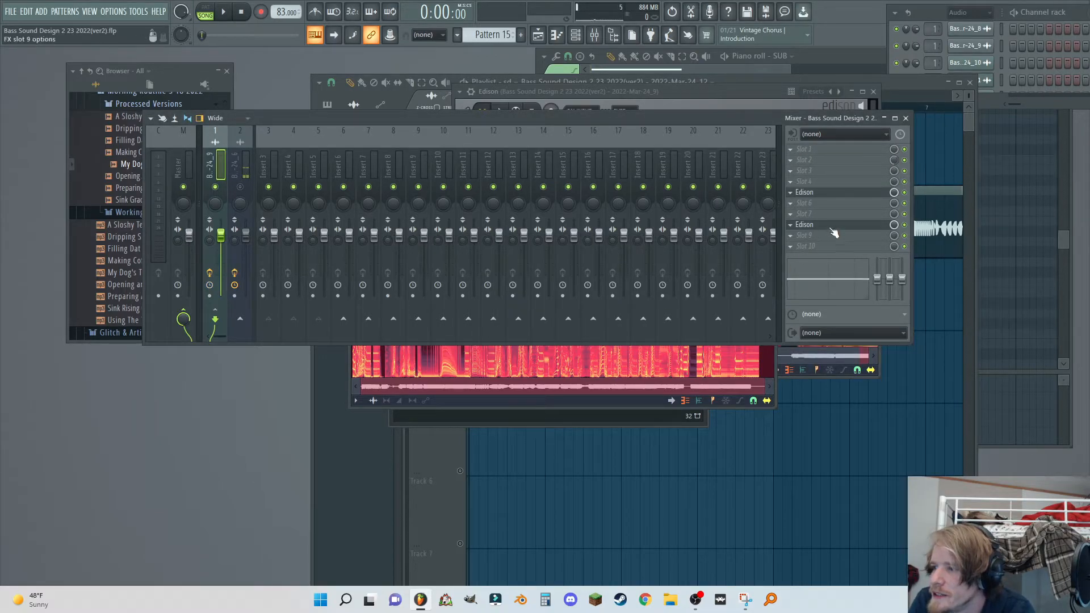
- Close the mixer and move the new 2022-Mar-24_12 clip from Track 2 up to Track 1
left_click(906, 119)
left_click(895, 82)
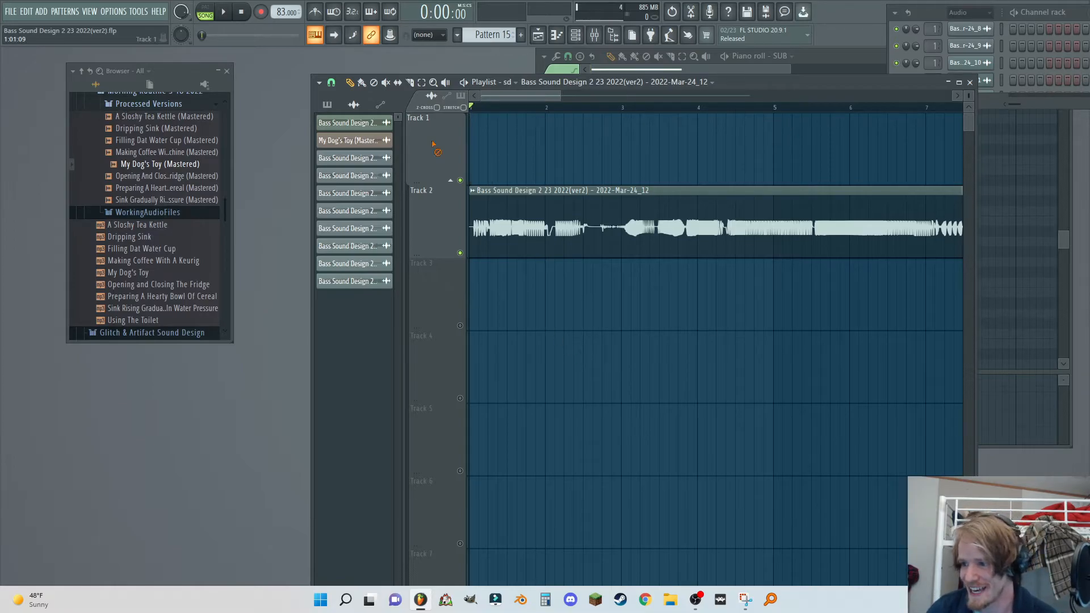
left_click_drag(529, 218, 546, 172)
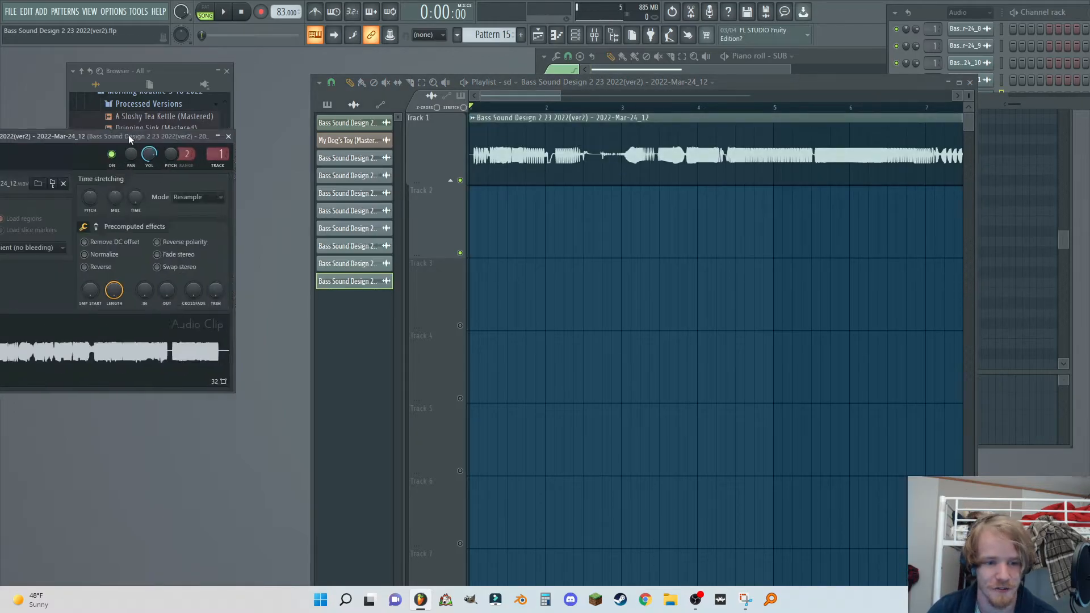
- Bring the new clip's settings window into view and, during song playback, shorten the clip to a tiny slice with the length control
left_click_drag(129, 134, 602, 169)
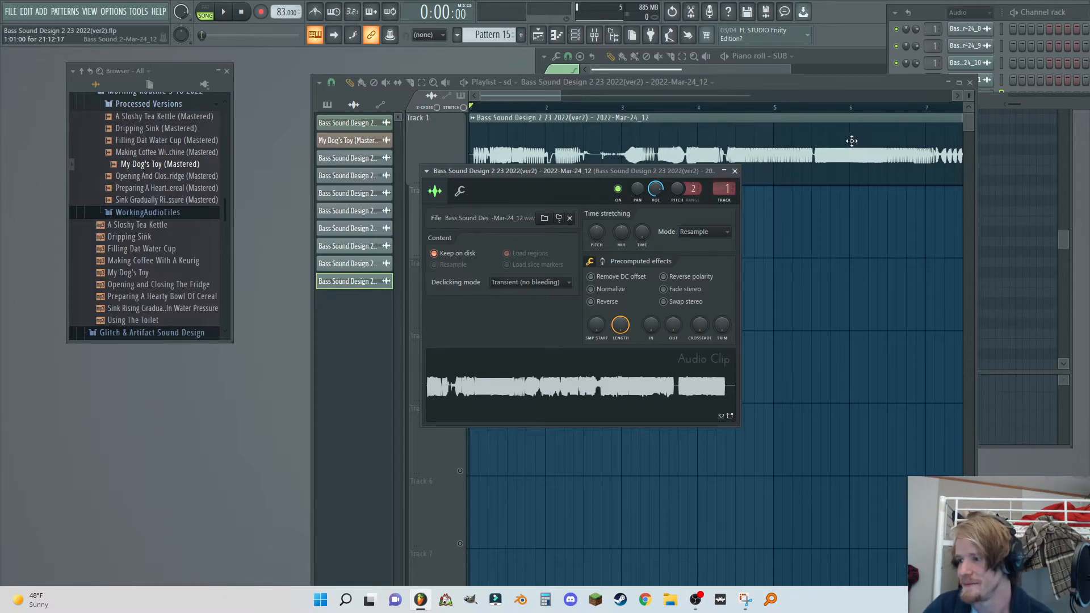
left_click(228, 12)
mouse_move(621, 325)
left_mouse_down()
mouse_move(599, 319)
mouse_move(620, 330)
left_mouse_up()
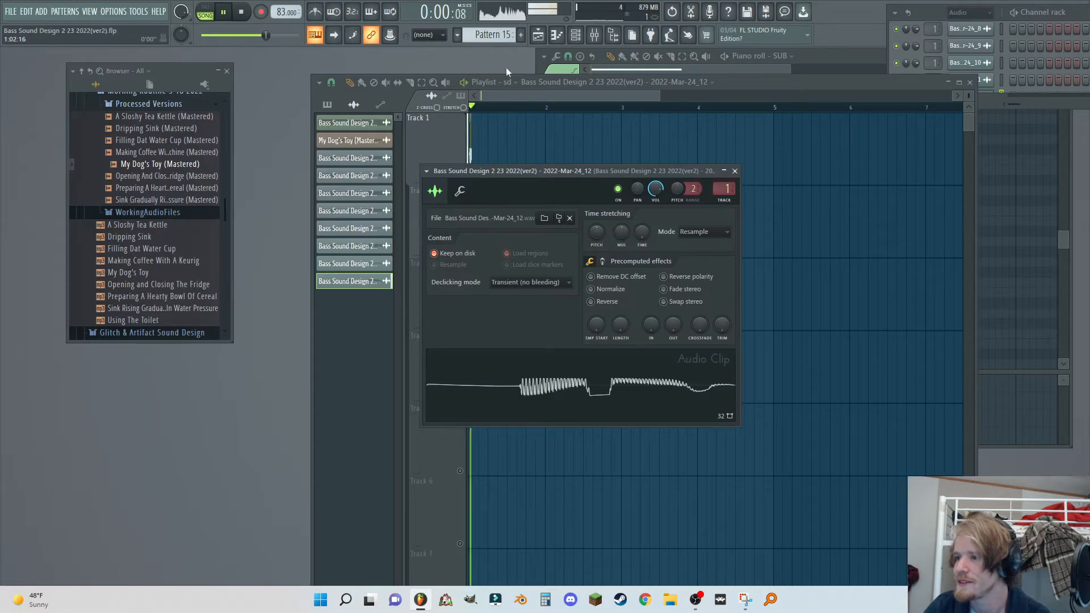
- Load Abbey Road Vinyl Stereo_3 into slot 1 of mixer track 1
left_click(594, 35)
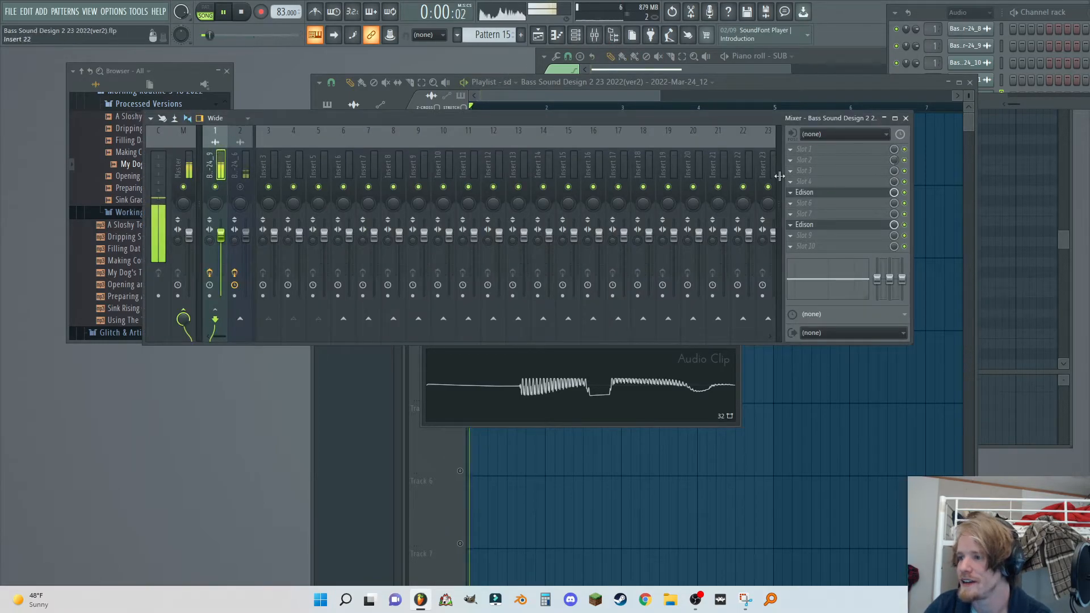
middle_click(852, 154)
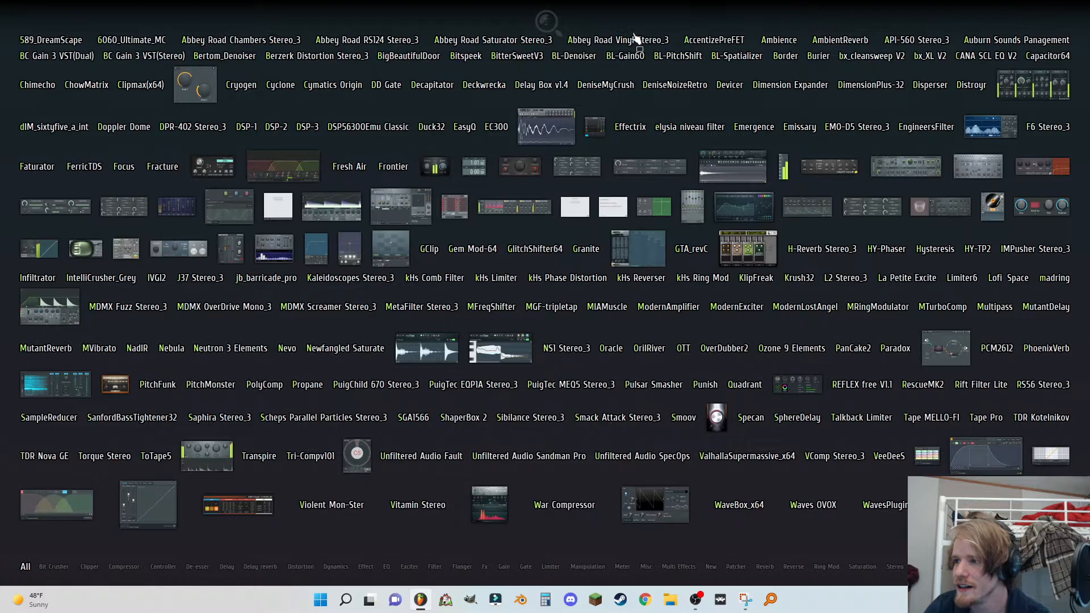
key("ctrl+F8")
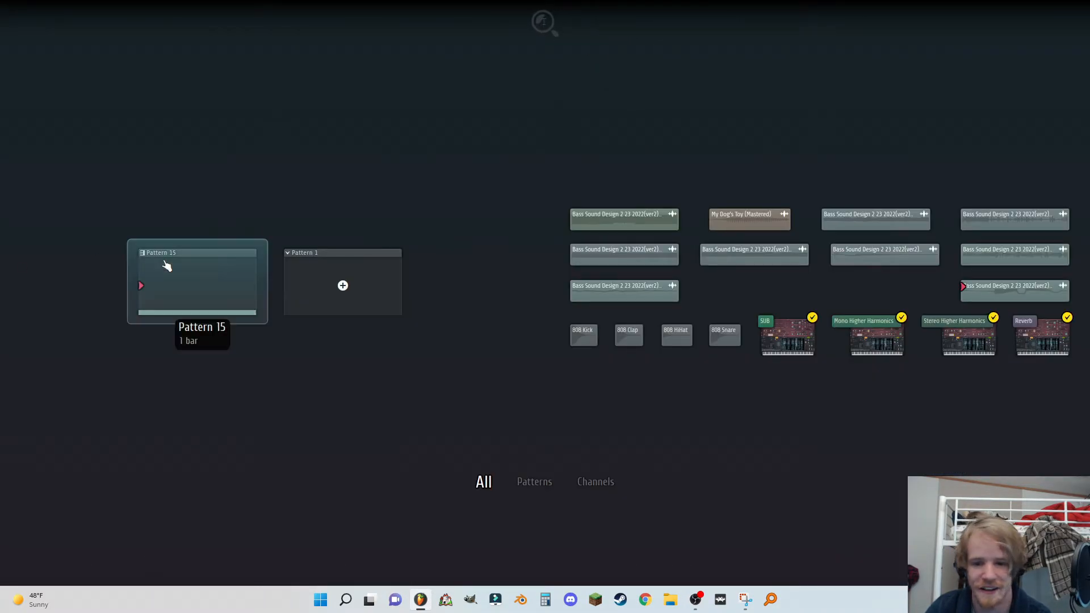
key("Escape")
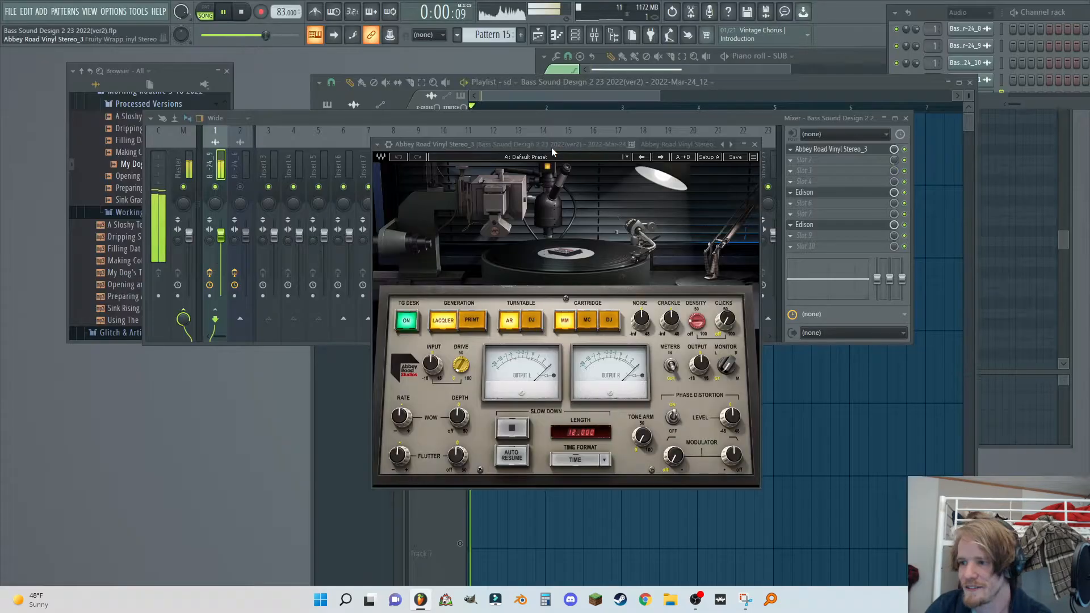
- In Abbey Road Vinyl, raise the crackle level to about 35 dB, click density to about 78 and input drive to about 65
left_click_drag(568, 145, 590, 64)
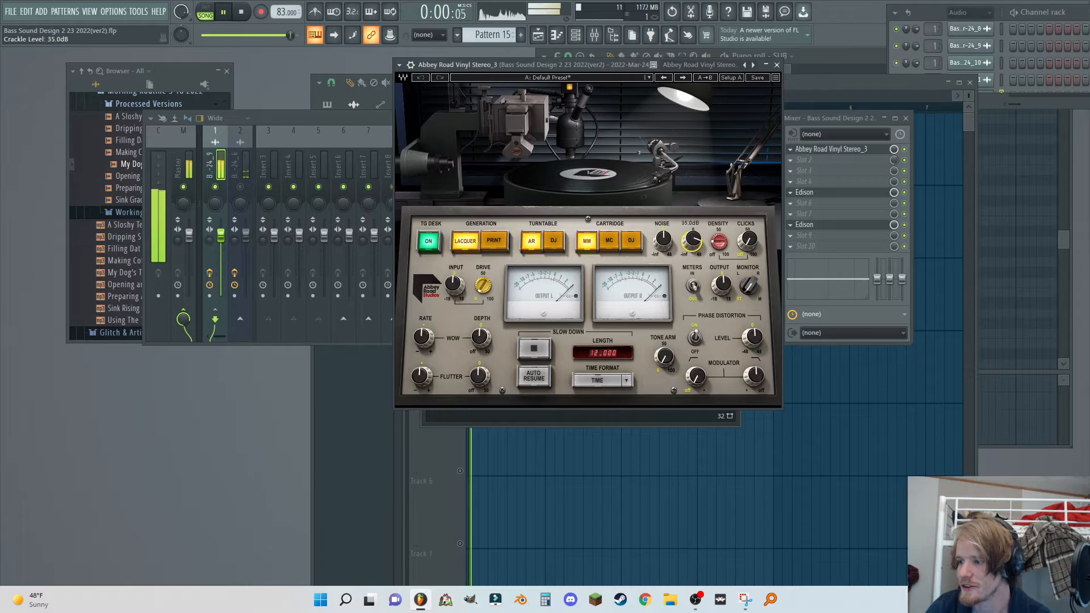
left_click_drag(719, 242, 719, 246)
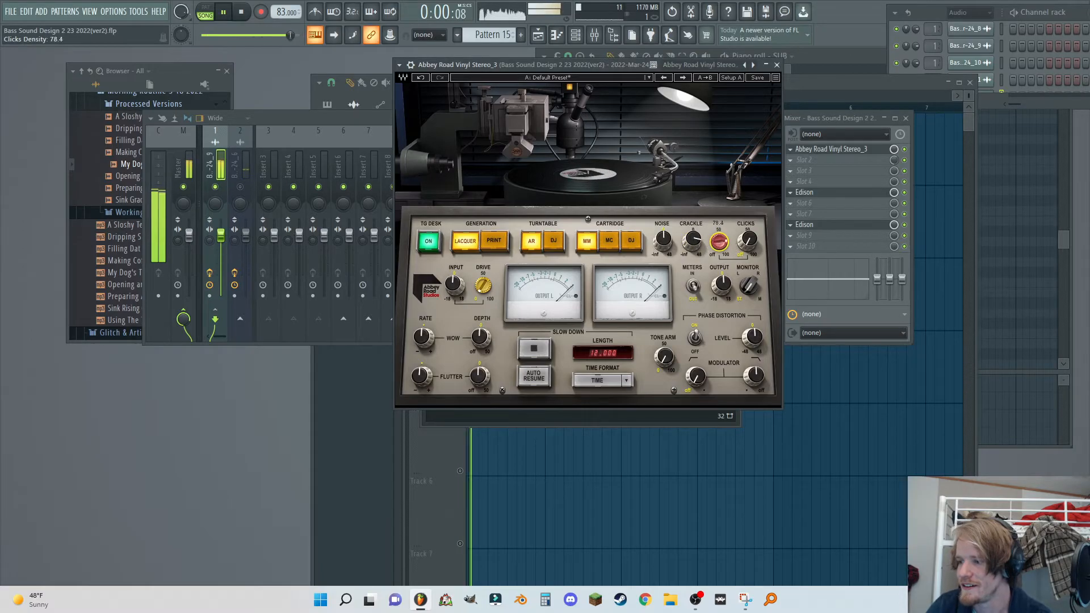
left_click_drag(483, 285, 483, 284)
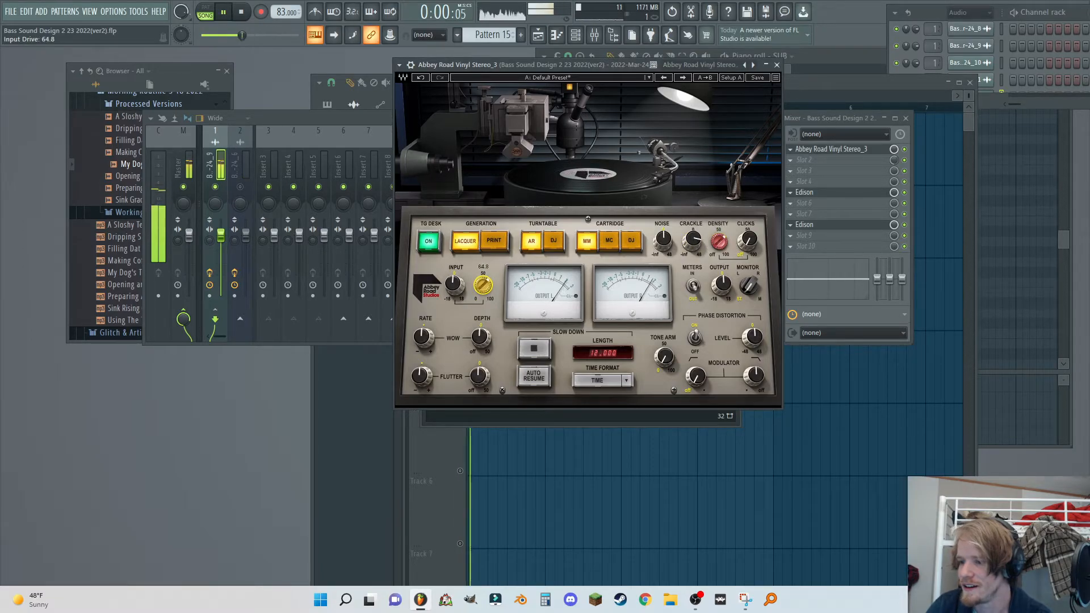
- Load Burier into slot 3 of mixer track 1 and raise its Bury amount to about 4.8 with linked output
left_click(859, 176)
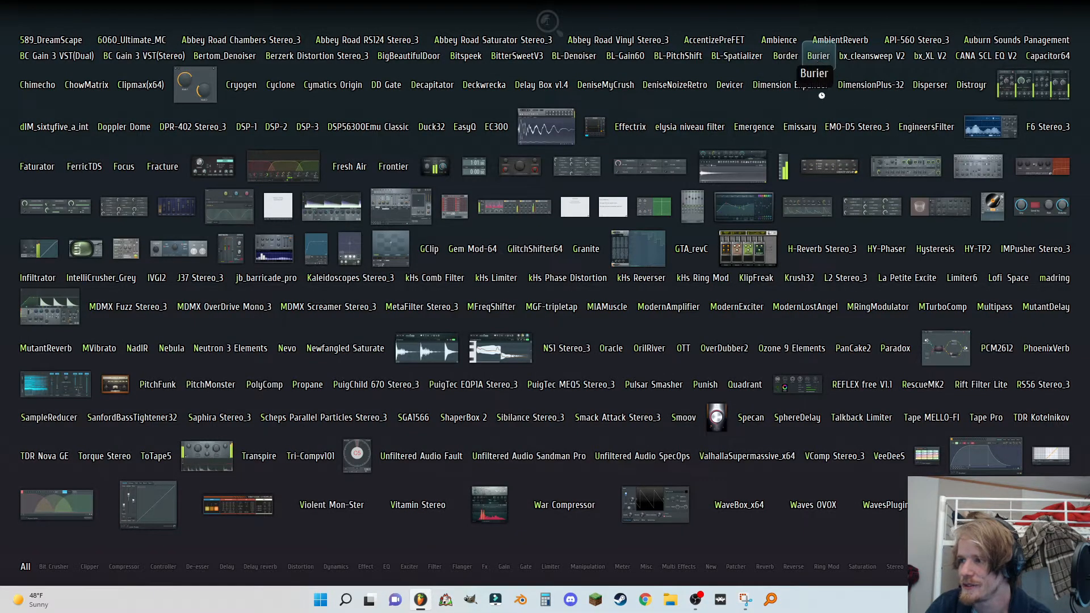
left_click(818, 57)
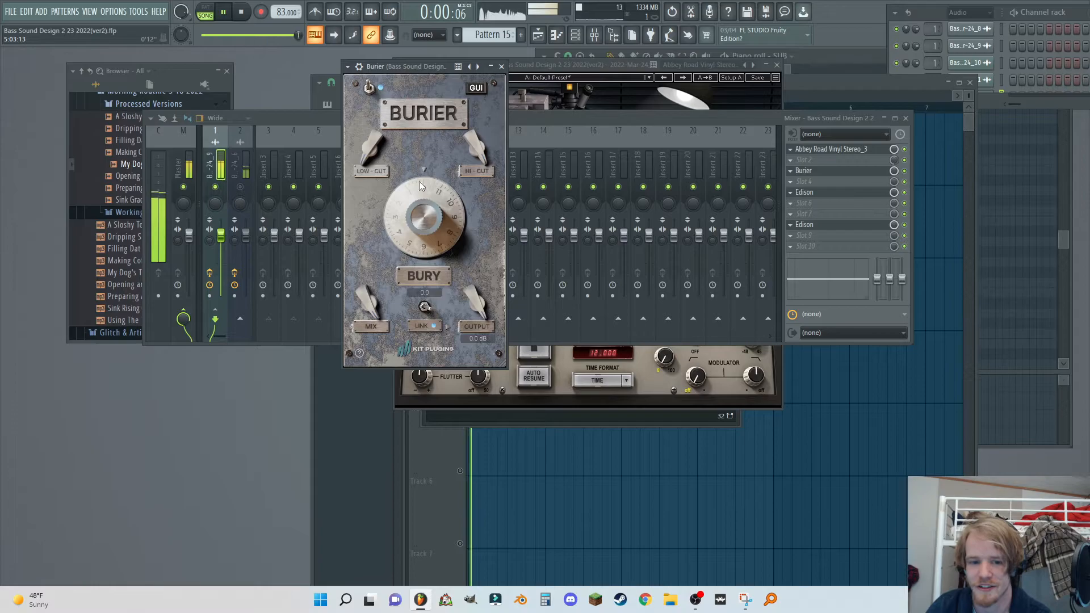
left_click_drag(441, 253, 404, 142)
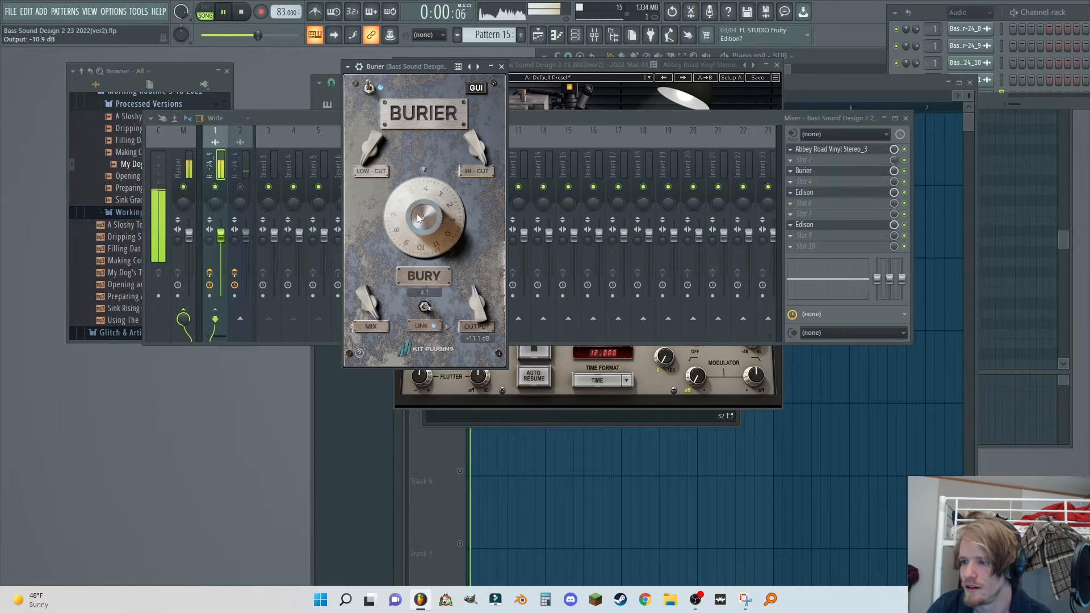
scroll(416, 190, "up", 5)
scroll(414, 196, "down", 2)
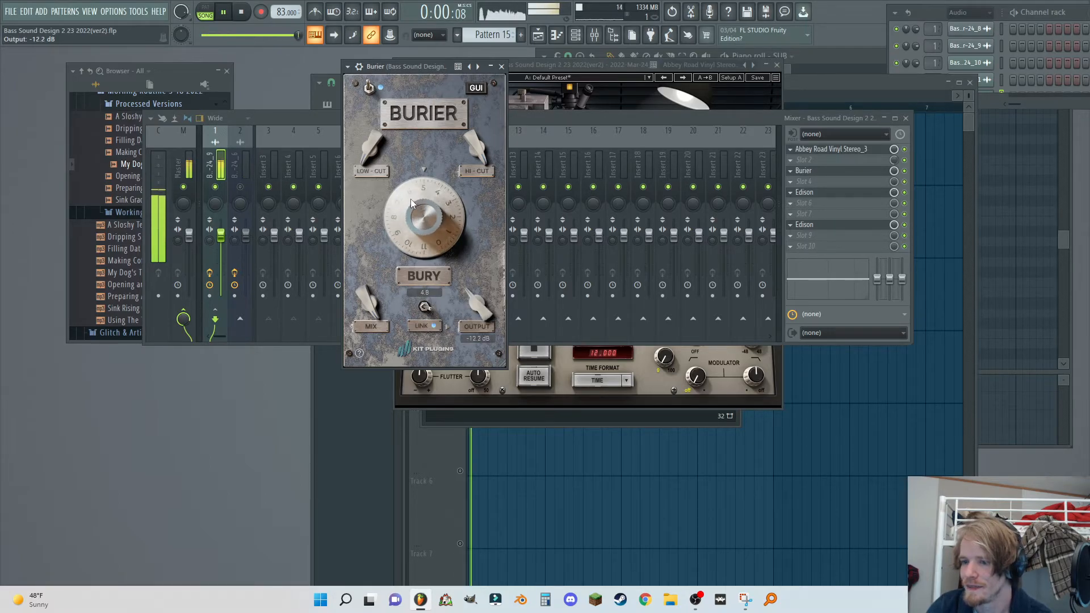
scroll(812, 173, "up", 1)
- Load J37 Stereo_3 into slot 4 of mixer track 1 and adjust its saturation to about 22
left_click(824, 183)
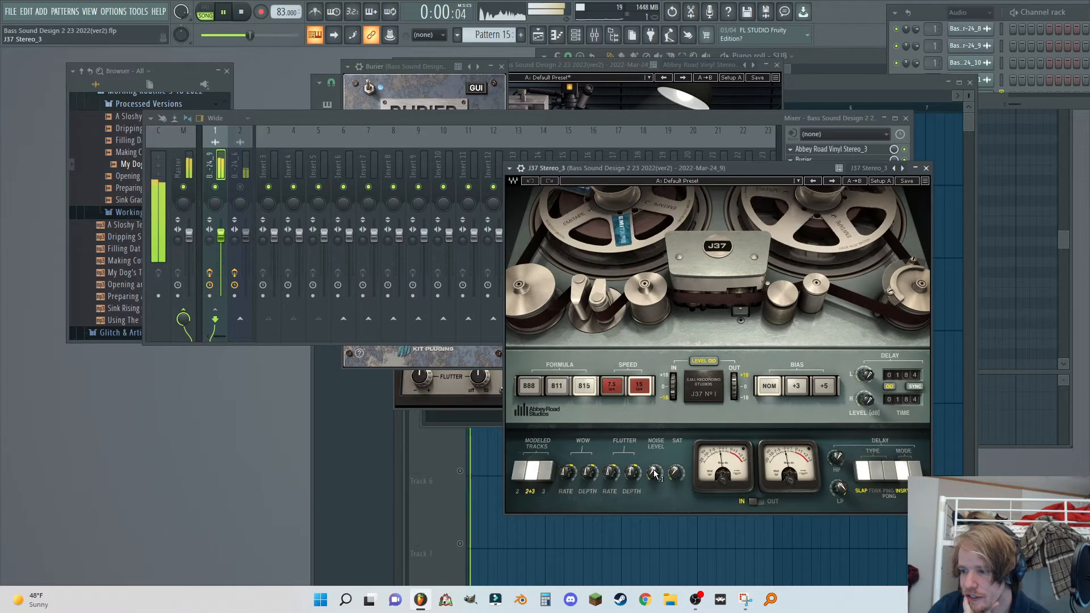
left_click_drag(655, 473, 676, 400)
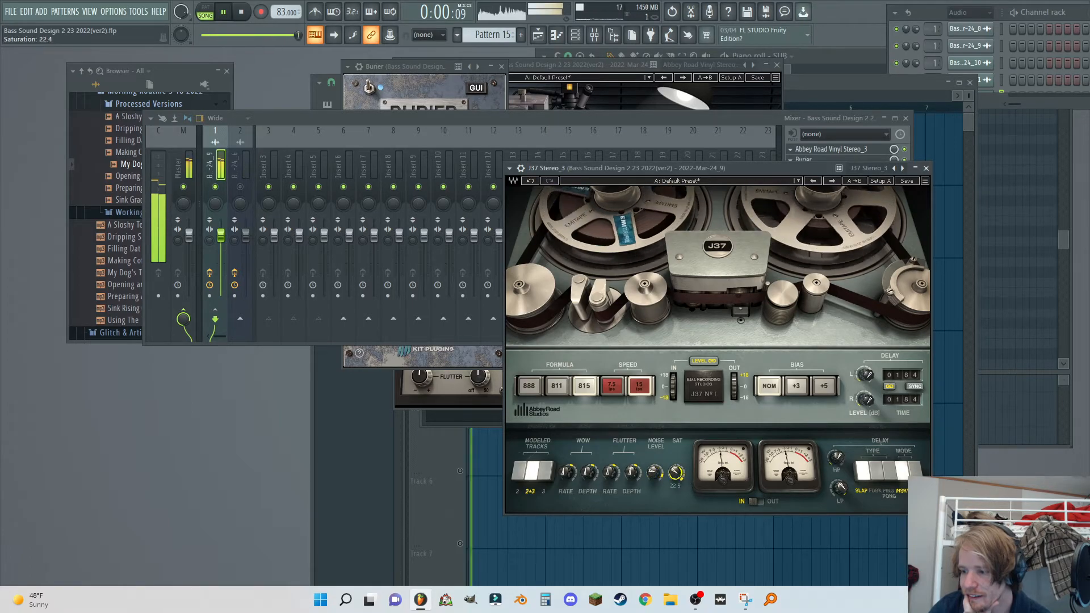
- Load Berzerk Distortion Stereo_3 into slot 5, with the Trippy character, drive at about -10 dB and output at about -5 dB
left_click(768, 118)
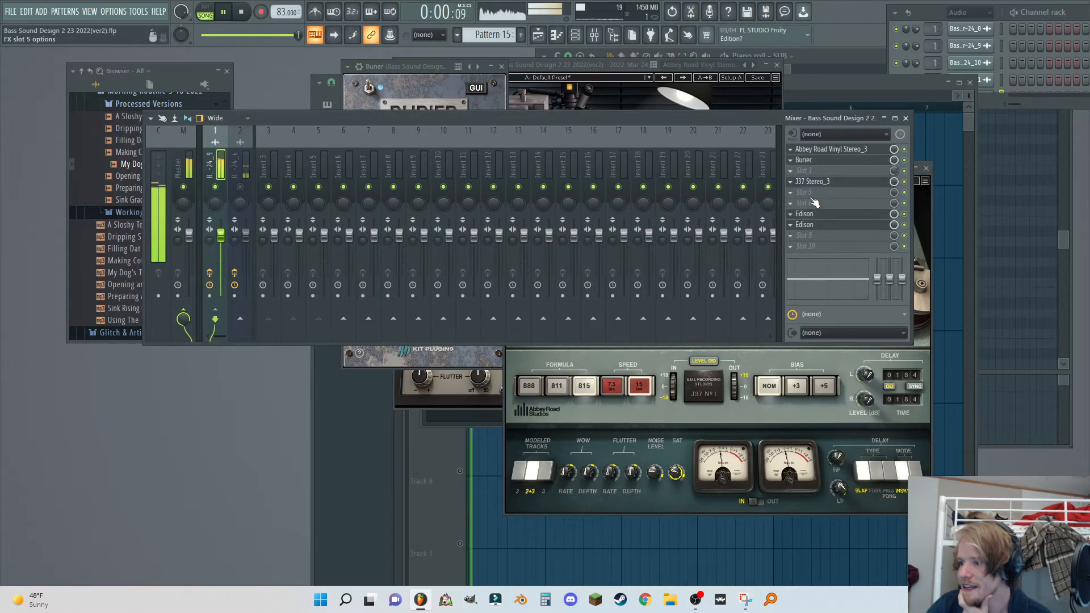
left_click(814, 203)
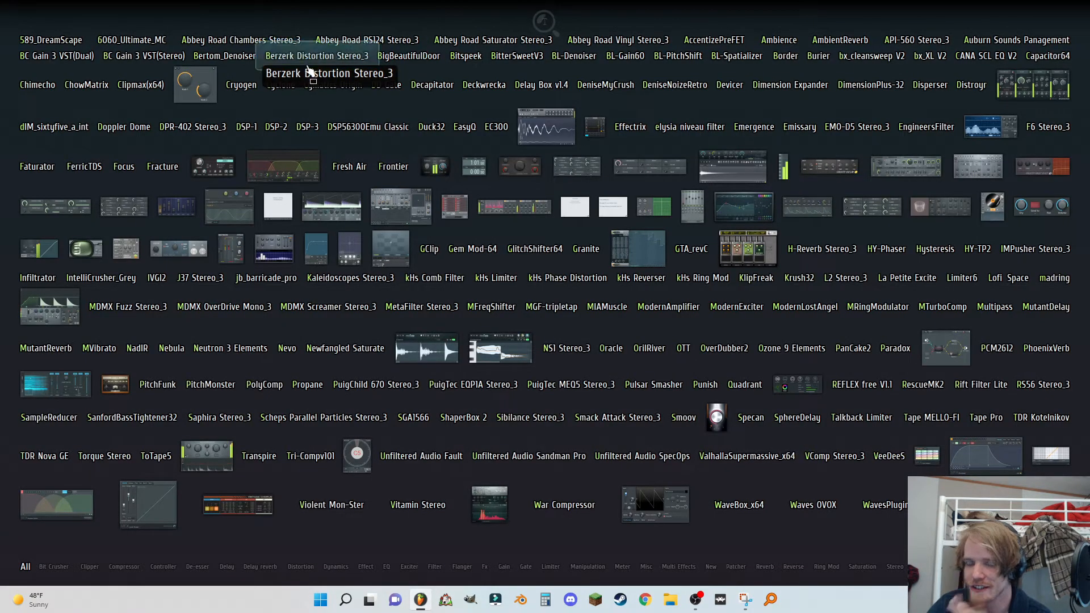
left_click(310, 71)
left_click(461, 149)
mouse_move(460, 252)
left_mouse_down()
mouse_move(466, 233)
mouse_move(466, 252)
left_mouse_up()
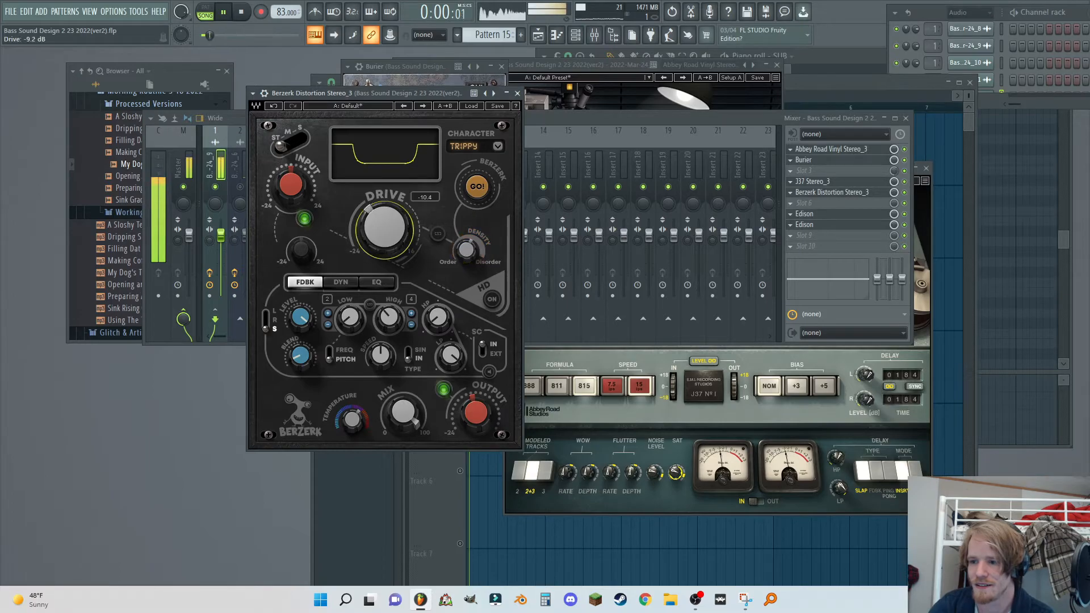
left_click_drag(476, 412, 476, 420)
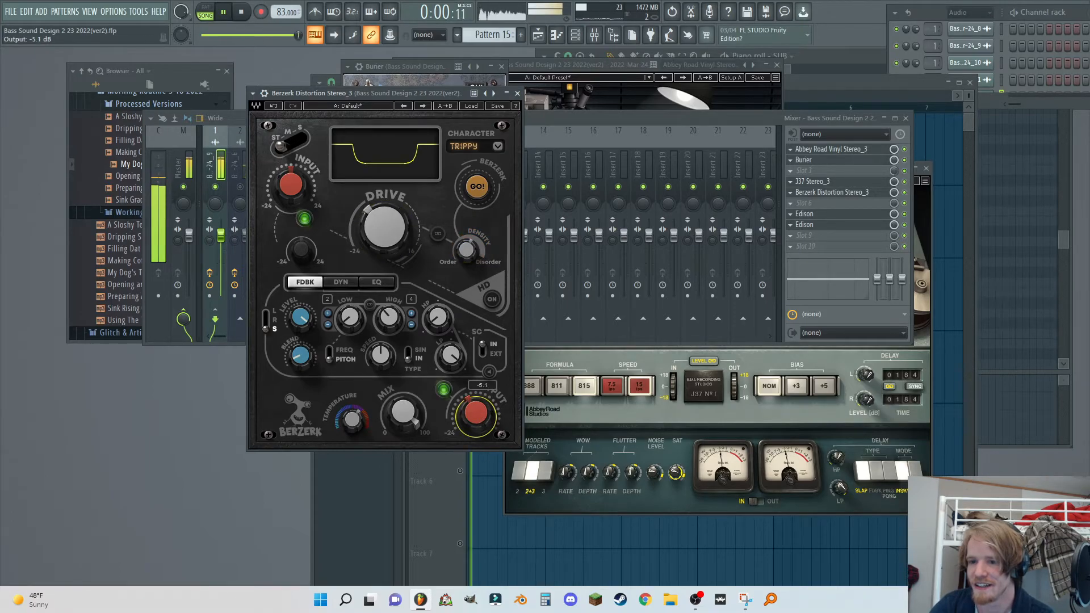
- Move J37 Stereo_3 and Berzerk Distortion up to slots 3 and 4 of mixer track 1, and check the track's level fader
left_click(821, 117)
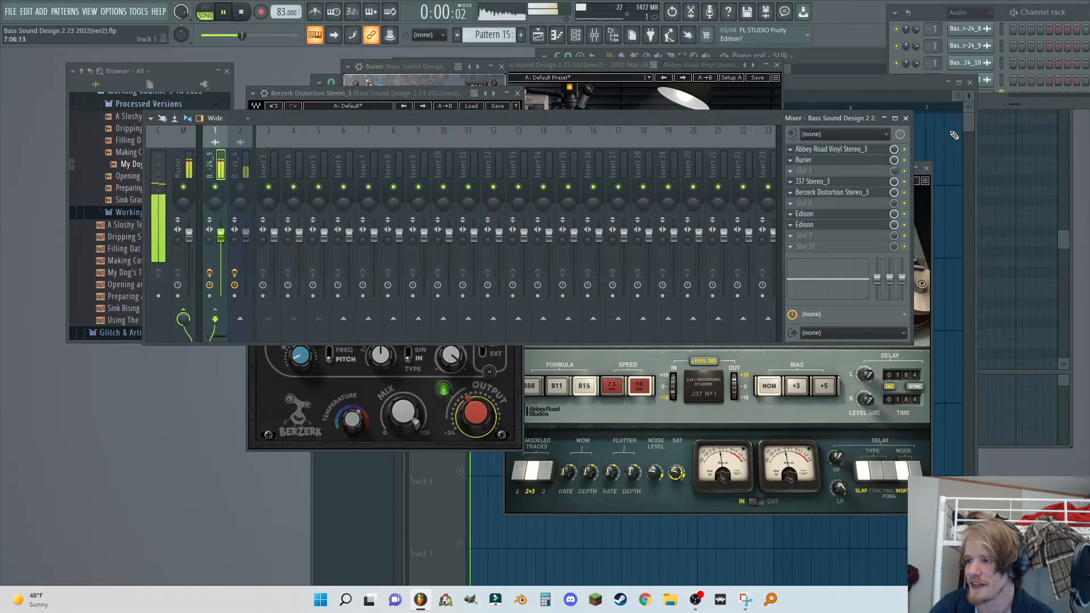
mouse_move(877, 181)
left_mouse_down()
mouse_move(871, 171)
mouse_move(869, 181)
left_mouse_up()
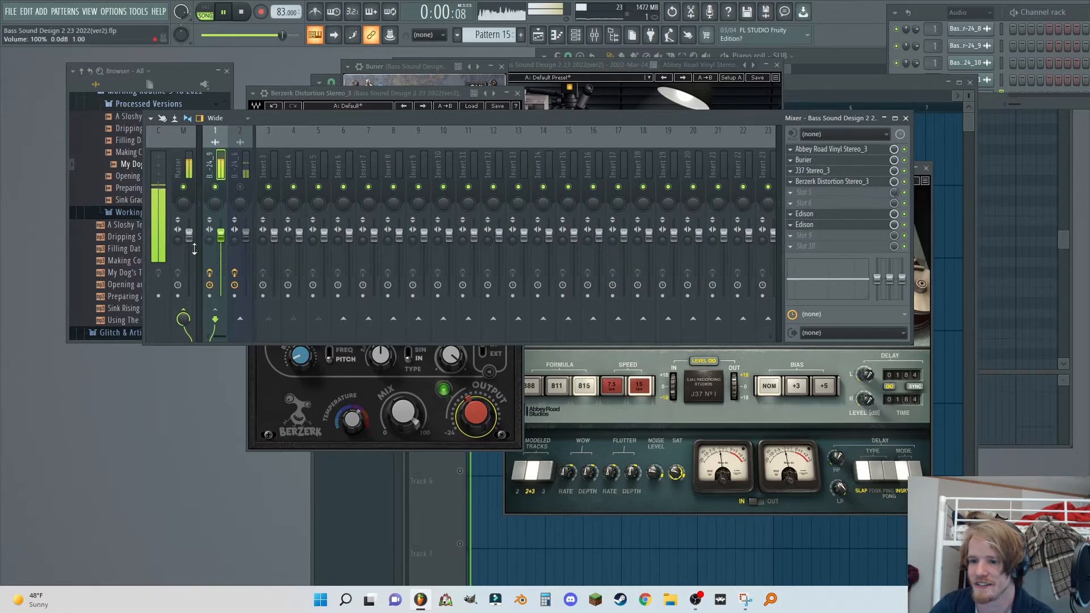
left_click_drag(221, 234, 220, 234)
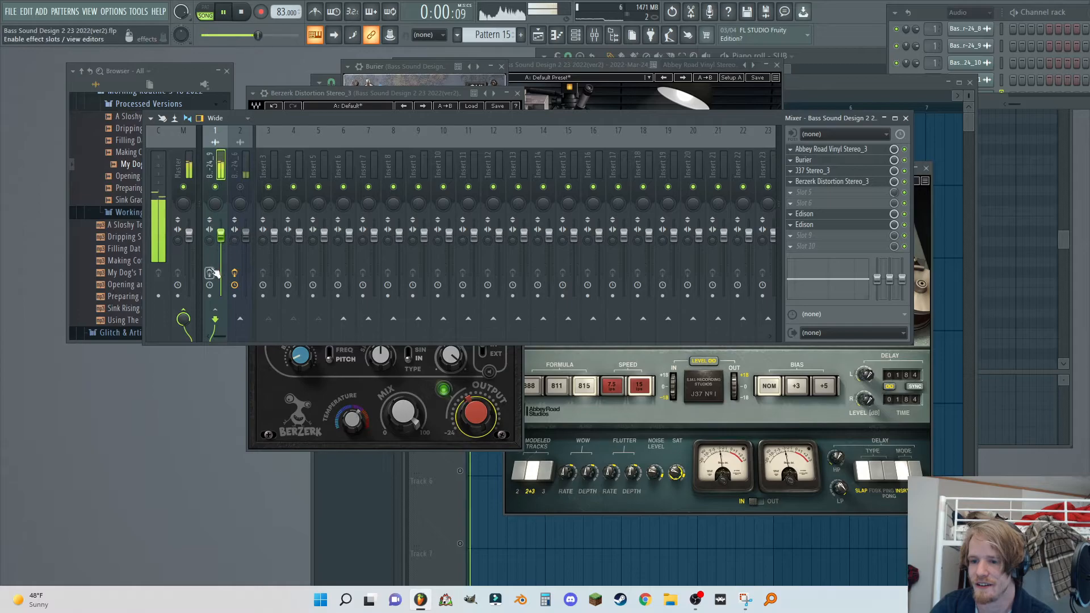
- Load kHs Limiter into slot 6 of mixer track 1, lower its threshold and set its release to 1 ms
left_click(813, 206)
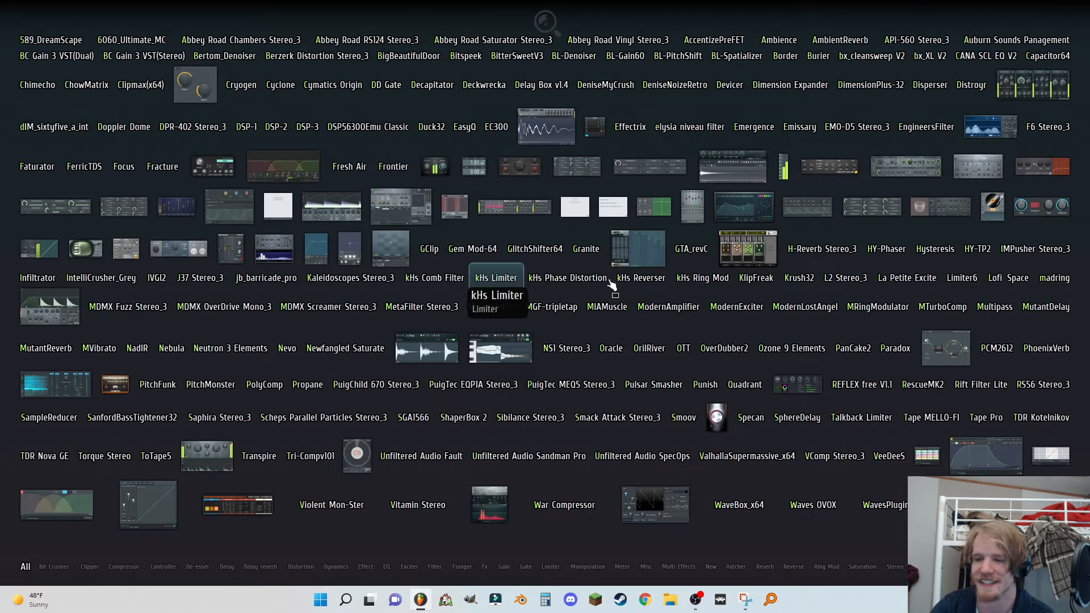
left_click(496, 279)
left_click_drag(353, 165, 386, 194)
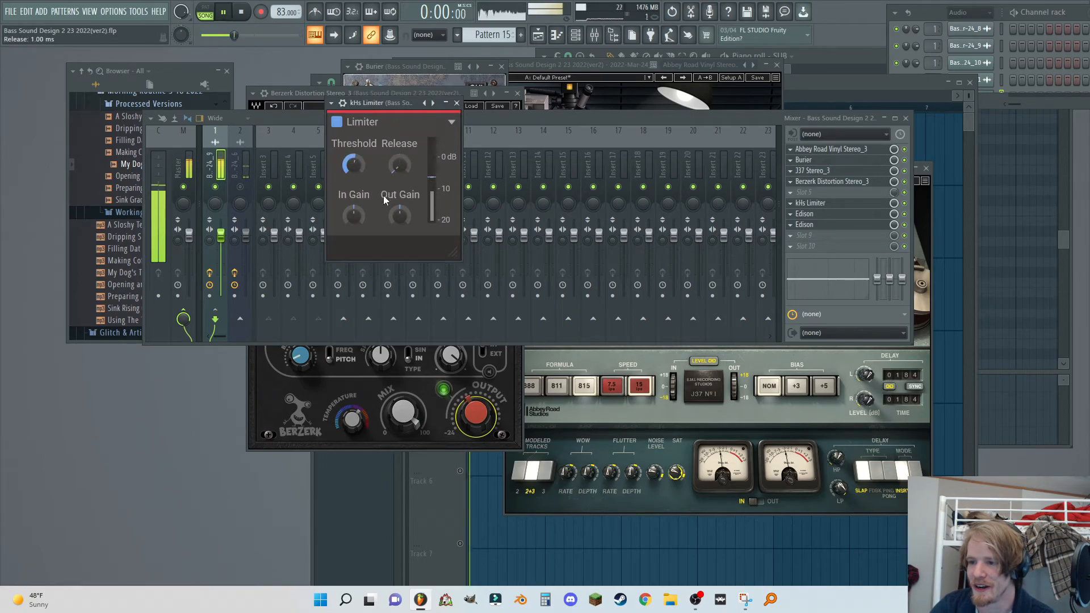
- Clear the old audio from the Edison in slot 8 and start a new recording, with the playlist back in view
left_click(810, 214)
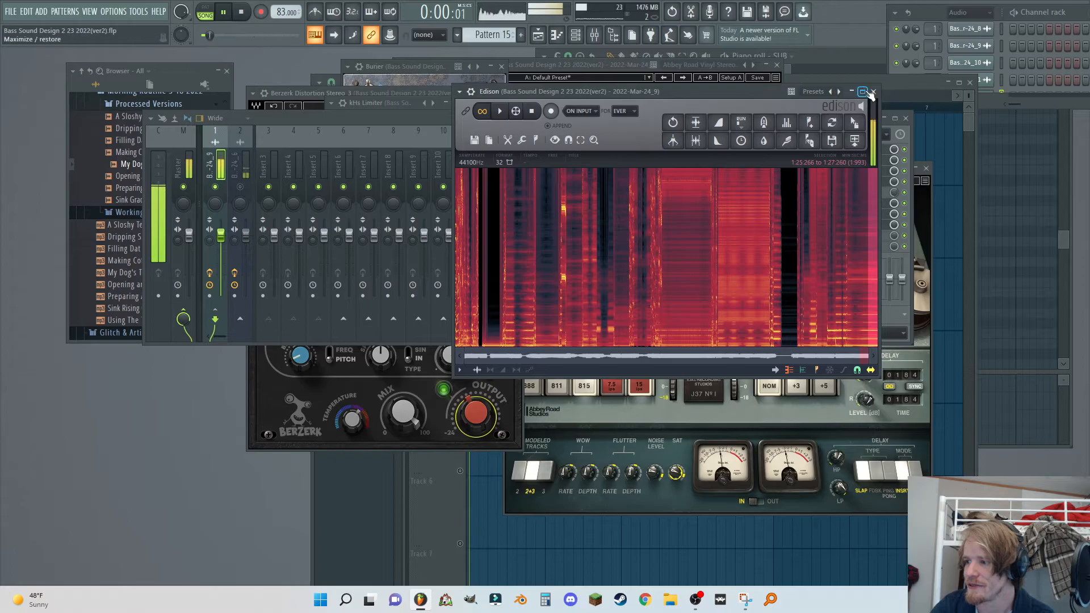
left_click(873, 92)
left_click(823, 225)
left_click_drag(446, 123, 471, 98)
key("ctrl+n")
left_click(475, 115)
left_click(850, 81)
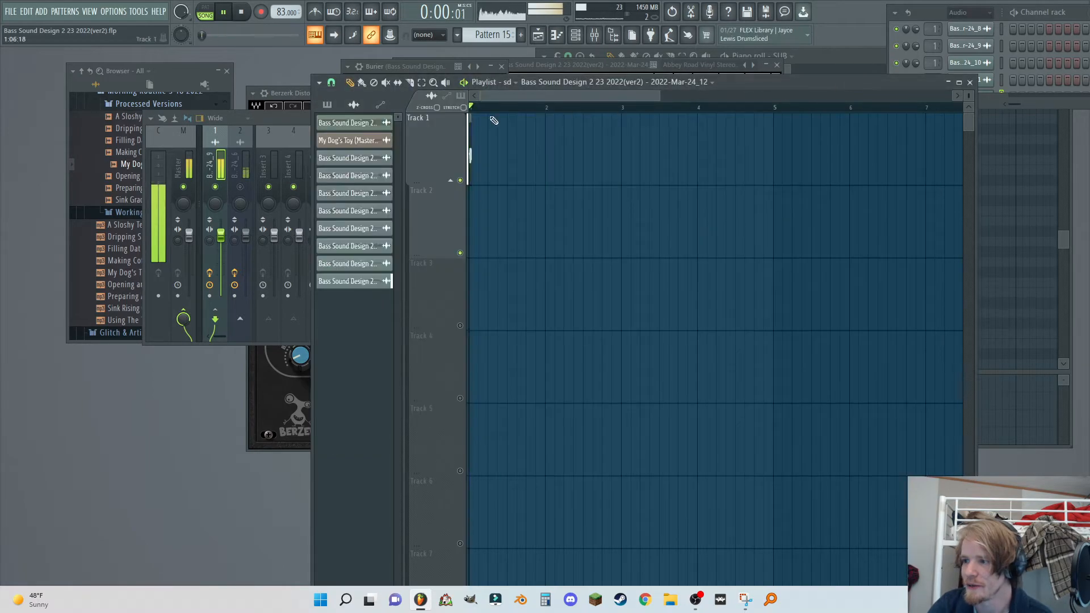
- Open the Track 1 clip's settings, sweep its controls back and forth while Edison records, and stop song playback
double_click(471, 144)
mouse_move(603, 327)
left_mouse_down()
mouse_move(603, 300)
mouse_move(596, 332)
mouse_move(592, 322)
mouse_move(600, 344)
mouse_move(597, 331)
left_mouse_up()
left_click_drag(673, 324, 674, 364)
left_click_drag(600, 329, 599, 326)
left_click_drag(673, 324, 673, 343)
left_click_drag(596, 325, 596, 327)
mouse_move(676, 327)
left_mouse_down()
mouse_move(676, 308)
mouse_move(672, 341)
left_mouse_up()
left_click_drag(597, 325, 596, 319)
left_click_drag(594, 358, 594, 362)
right_click(594, 367)
left_click(241, 11)
- Stop the Edison recording in slot 8, send it to the playlist as an audio clip and move that clip up to Track 1
left_click(216, 149)
left_click(824, 226)
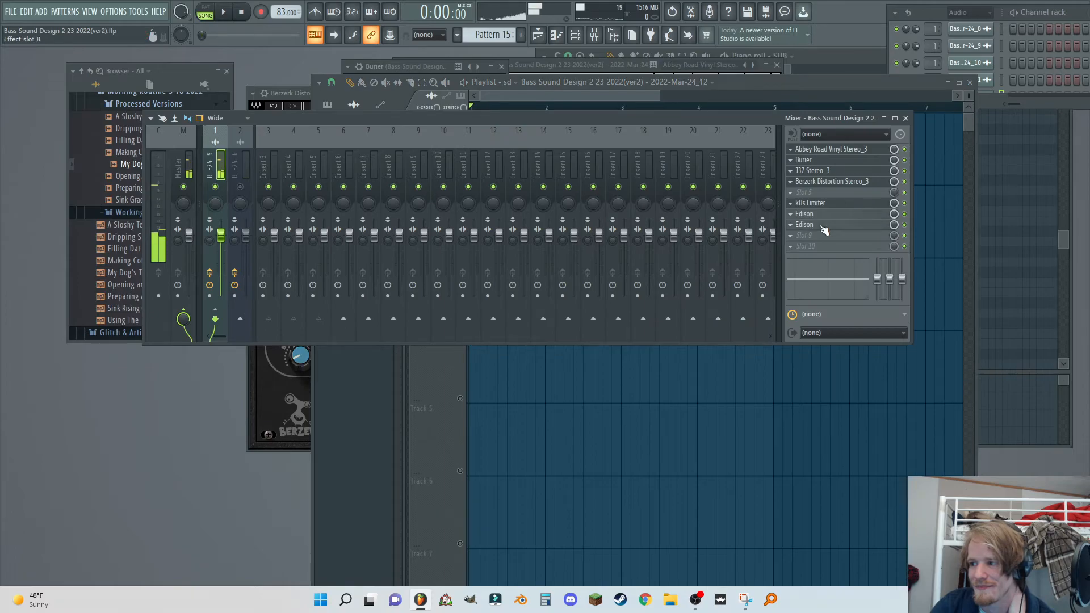
left_click(461, 118)
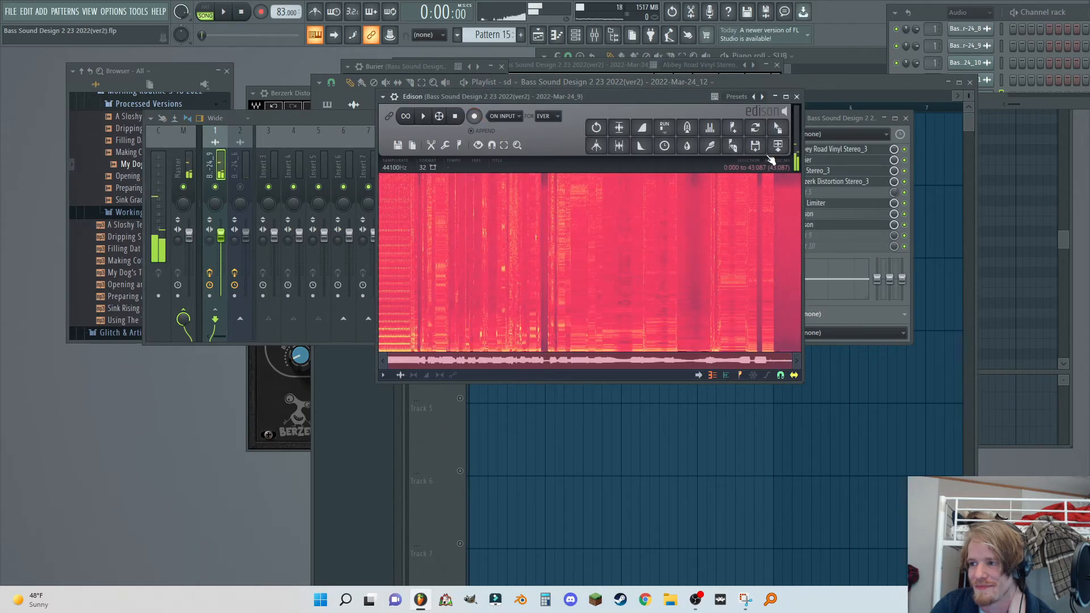
left_click(777, 147)
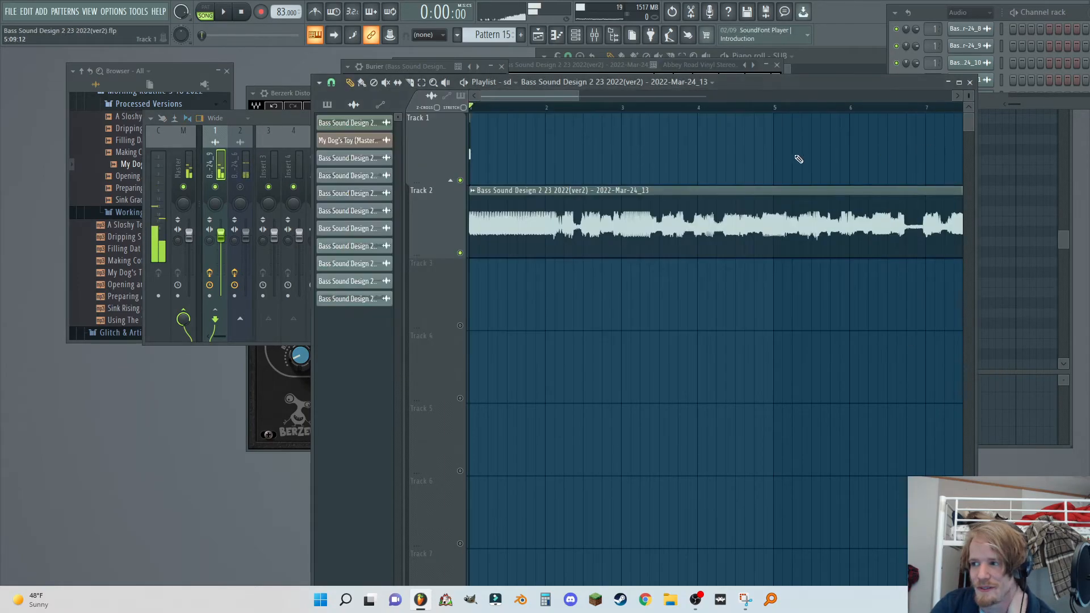
left_click_drag(550, 226, 568, 150)
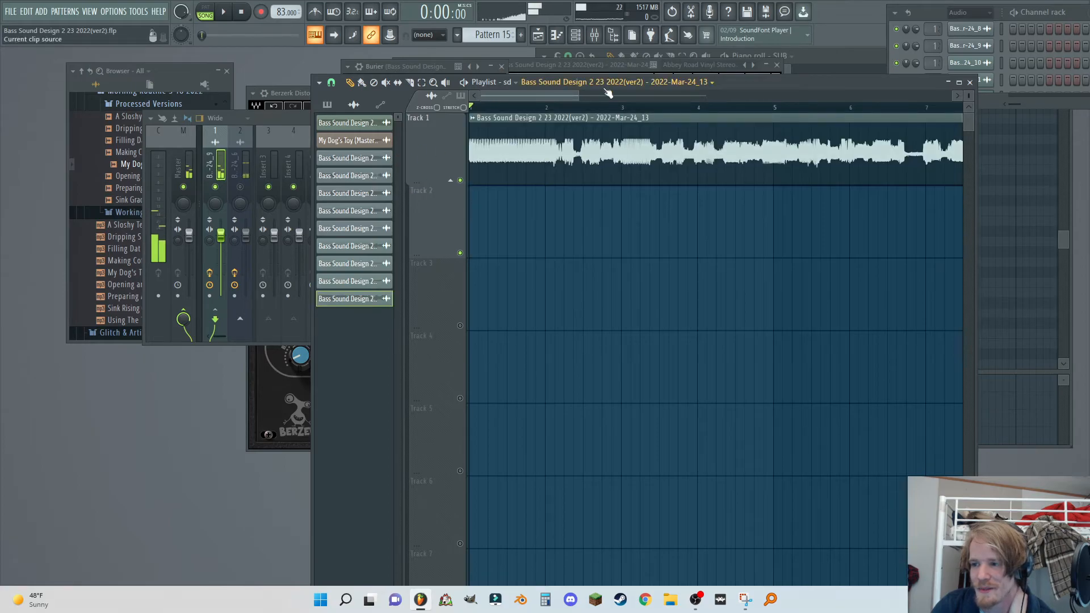
- Reset mixer track 1 to a default insert with no effects loaded
left_click(213, 152)
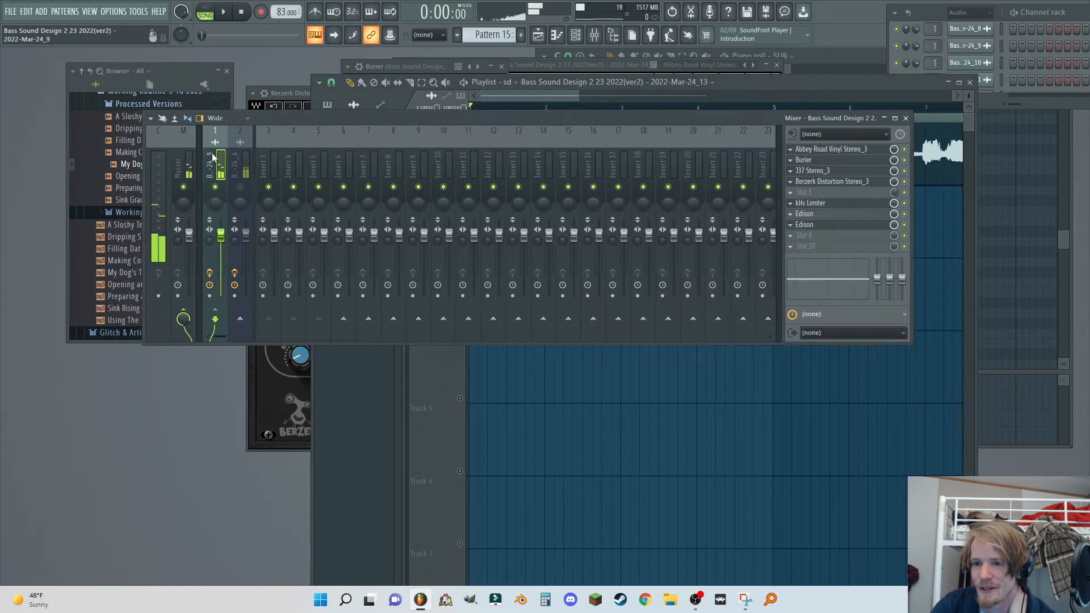
right_click(214, 150)
left_click(236, 188)
left_click(164, 51)
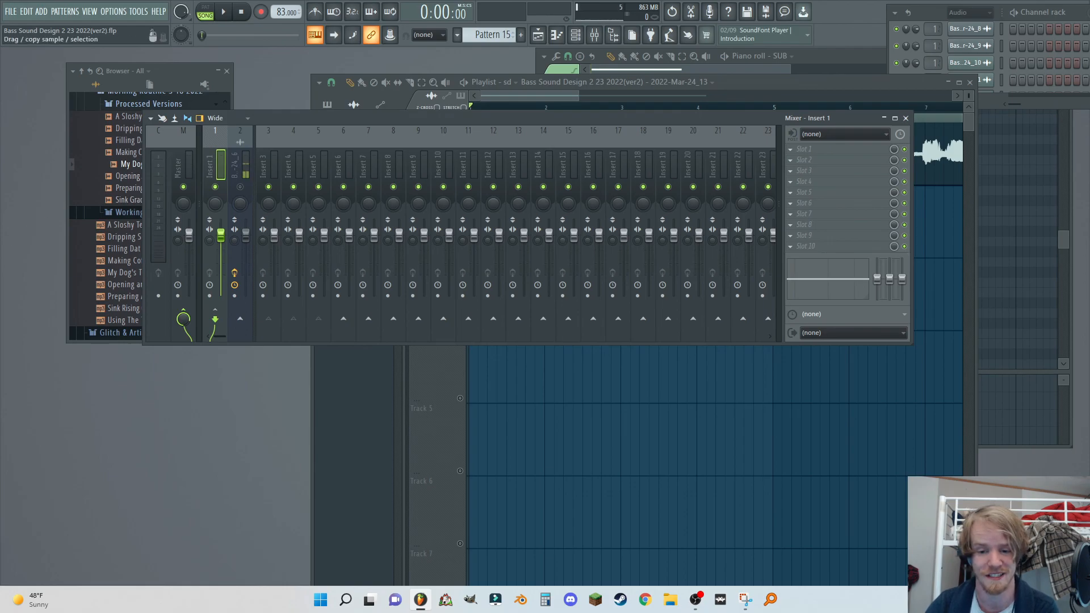
- Toggle song playback to check the new clip and show the effect chain of mixer track 2
key("space")
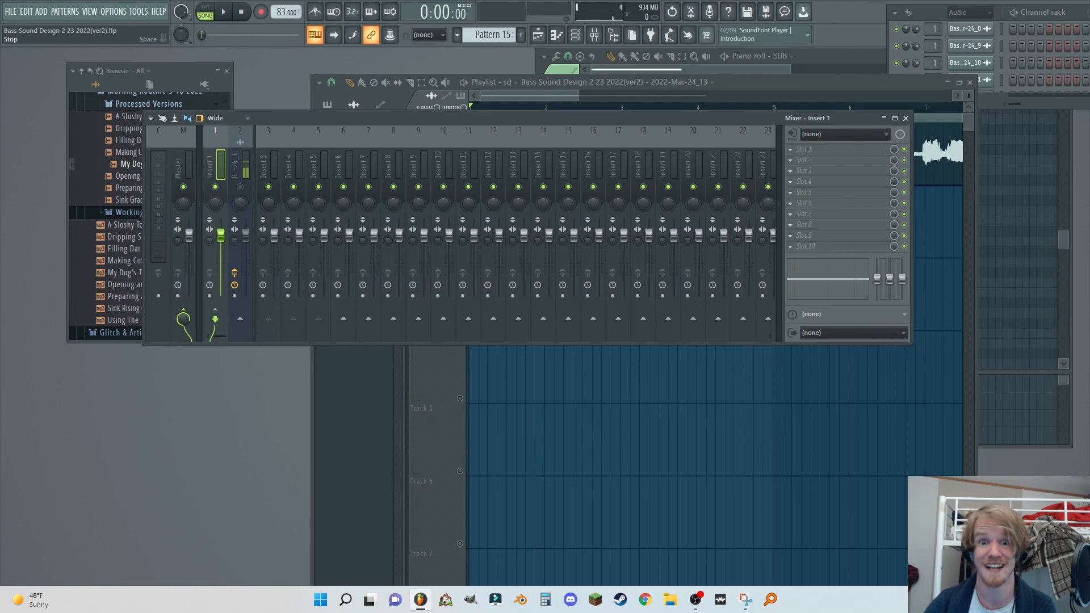
left_click(239, 165)
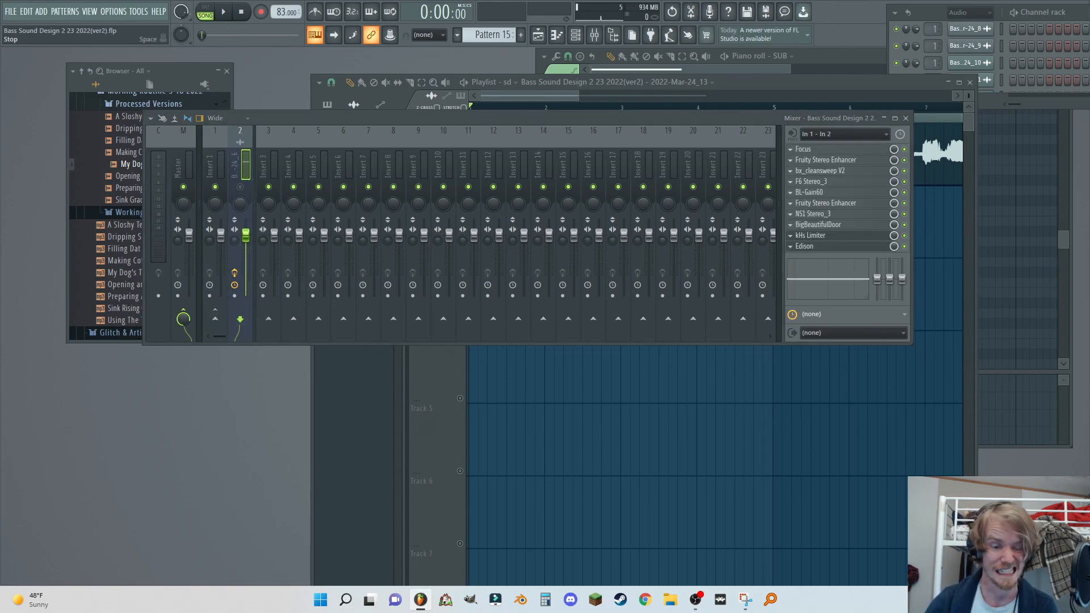